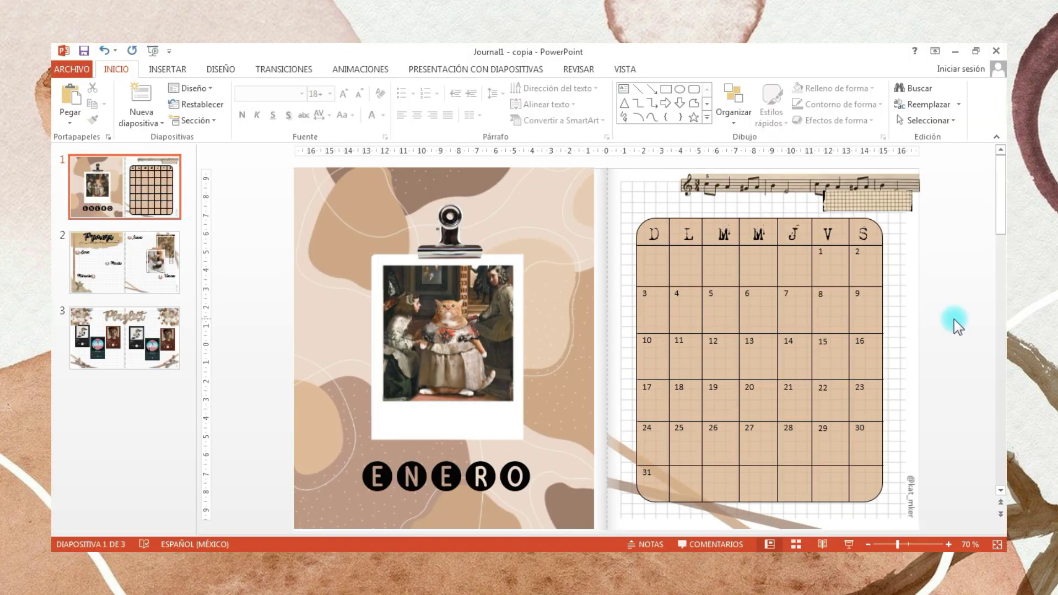
Review the Primera semana and Playlist spreads, then return to the ENERO calendar spread.
{"action": "left_click", "coordinate": [121, 261]}
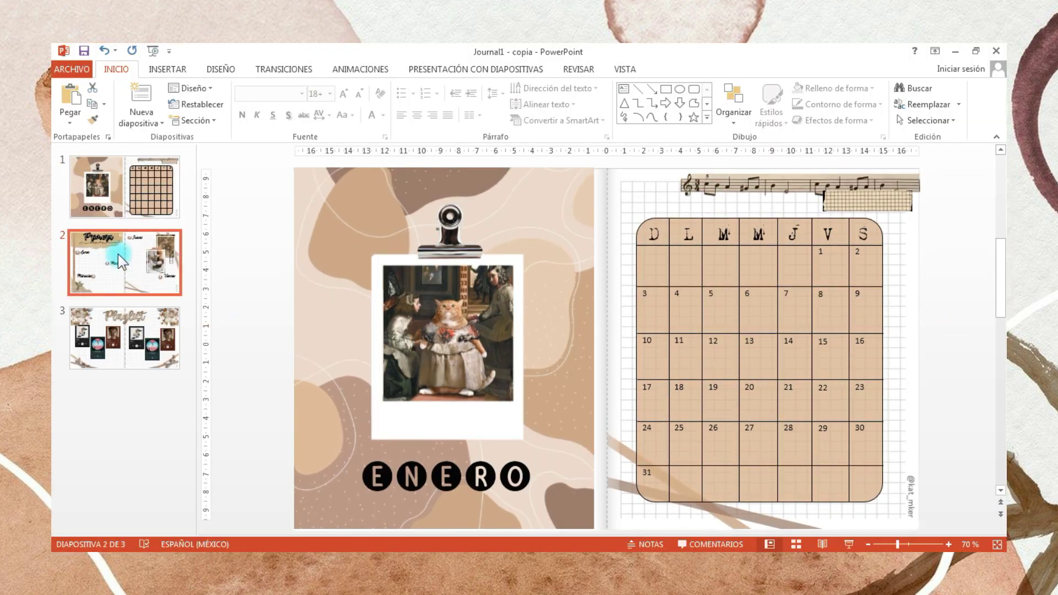
{"action": "left_click", "coordinate": [147, 345]}
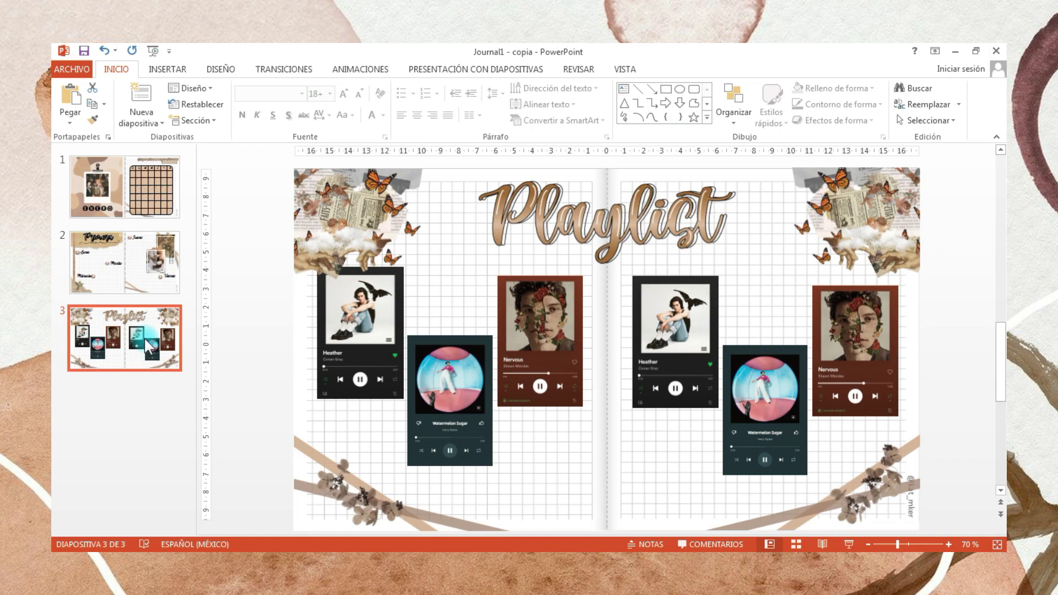
{"action": "left_click", "coordinate": [111, 212]}
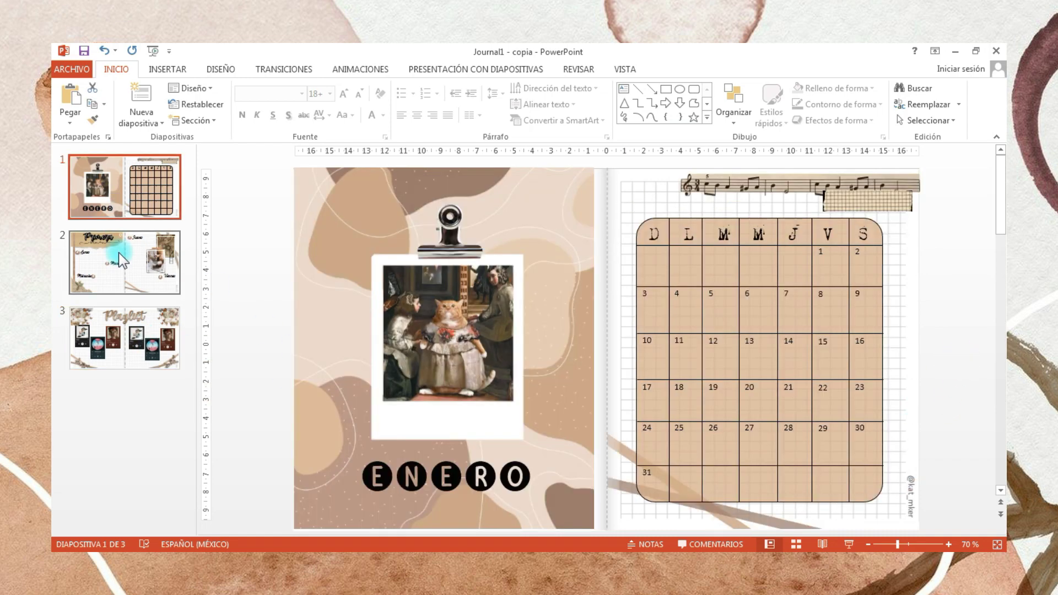
{"action": "scroll", "coordinate": [688, 316], "scroll_direction": "down", "scroll_amount": 1}
Copy the brown abstract blob background image from the Pinterest pin.
{"action": "key", "text": "ctrl+g"}
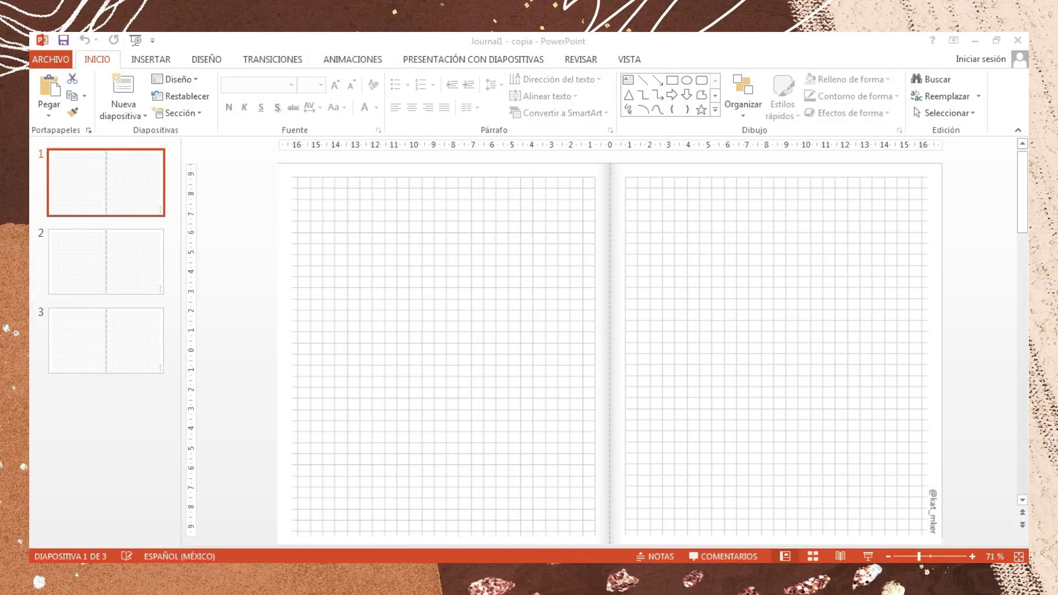
{"action": "mouse_move", "coordinate": [381, 326]}
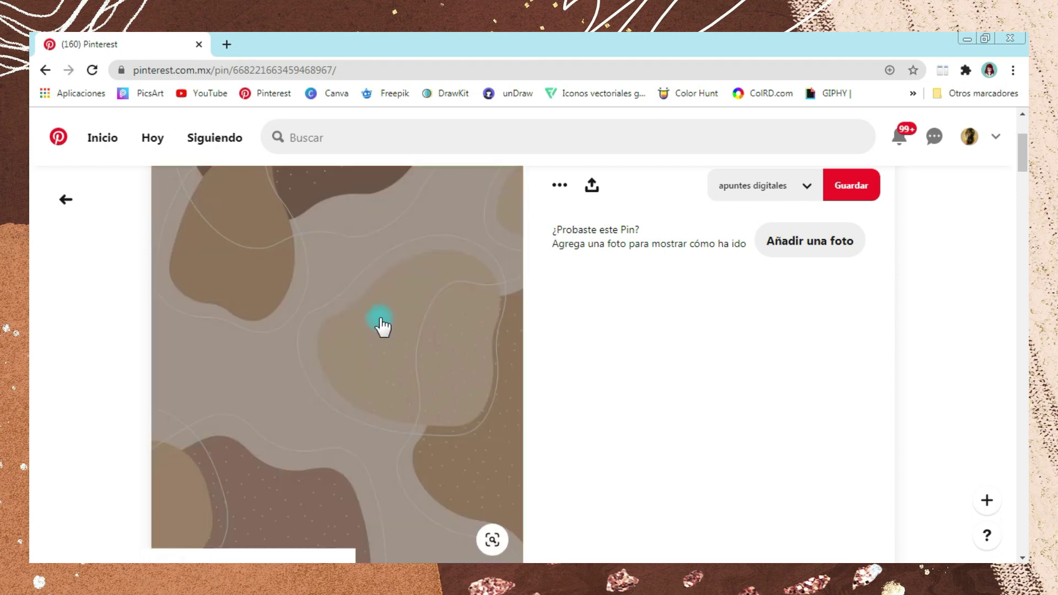
{"action": "right_click", "coordinate": [480, 249]}
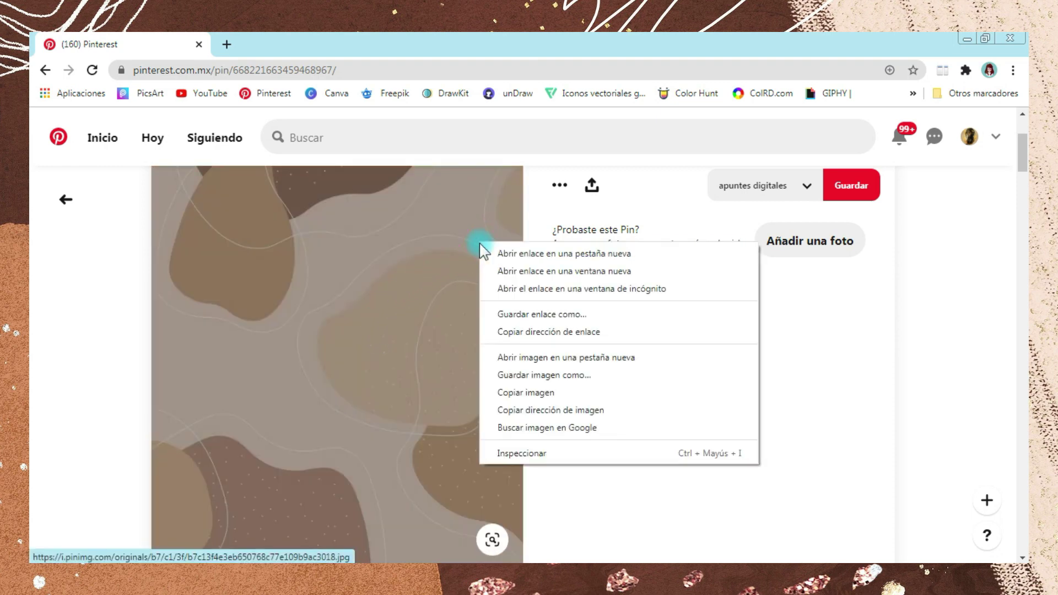
{"action": "left_click", "coordinate": [522, 393]}
Paste the brown blob image and stretch it to cover slide 1's left page.
{"action": "key", "text": "alt+Tab"}
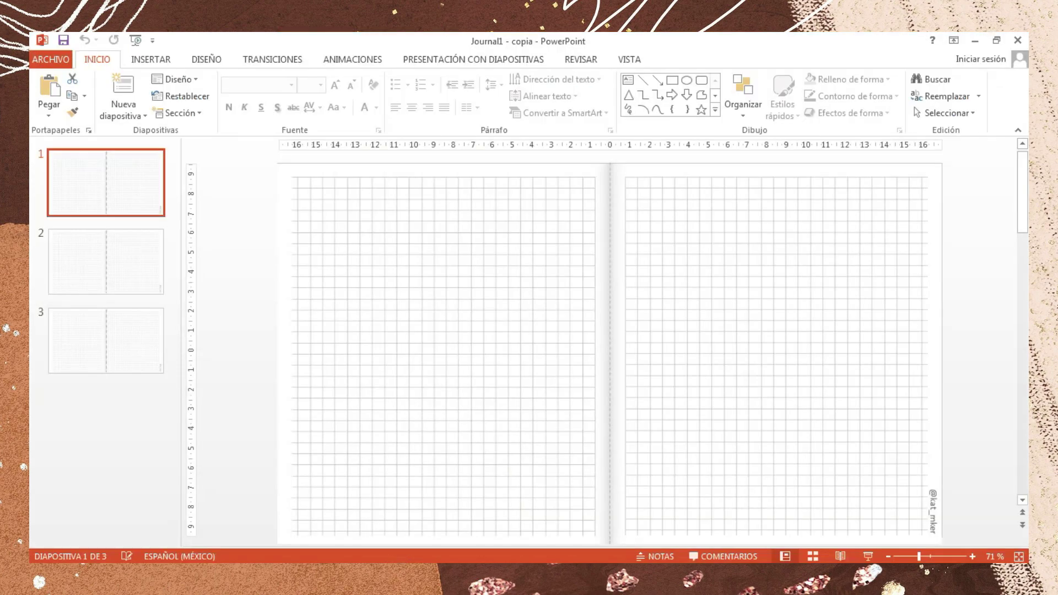
{"action": "left_click", "coordinate": [48, 83]}
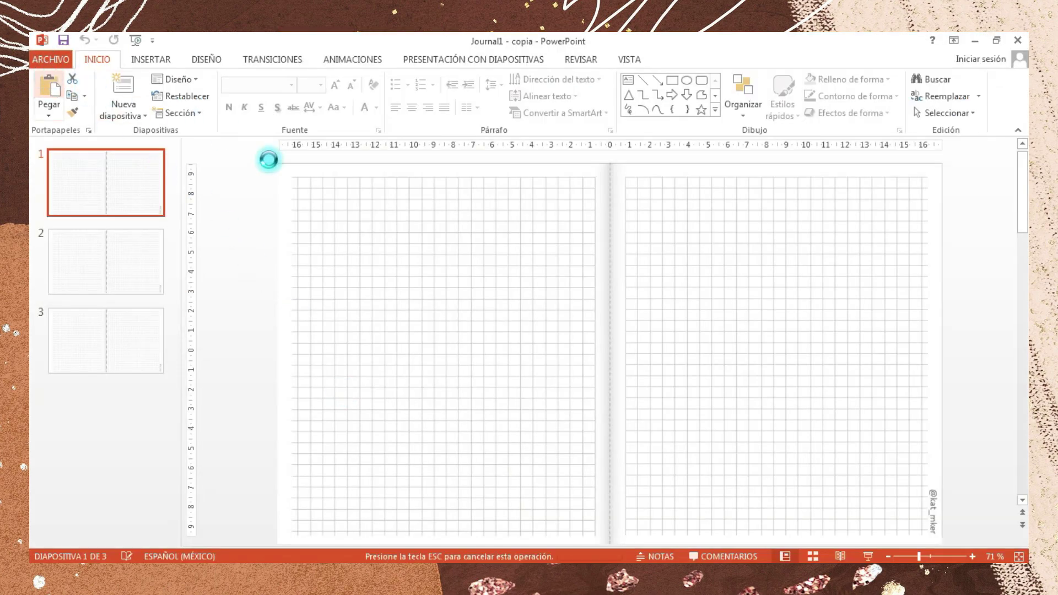
{"action": "mouse_move", "coordinate": [455, 286]}
{"action": "left_mouse_down"}
{"action": "mouse_move", "coordinate": [462, 503]}
{"action": "mouse_move", "coordinate": [447, 525]}
{"action": "left_mouse_up"}
{"action": "scroll", "coordinate": [468, 506], "scroll_direction": "down", "scroll_amount": 5}
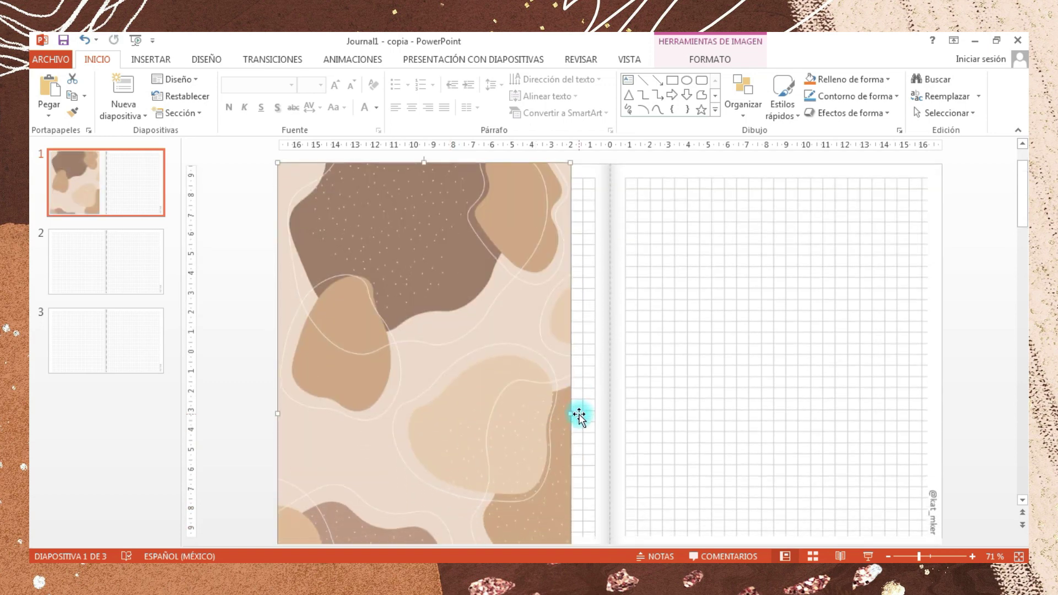
{"action": "left_click_drag", "start_coordinate": [571, 379], "coordinate": [633, 389]}
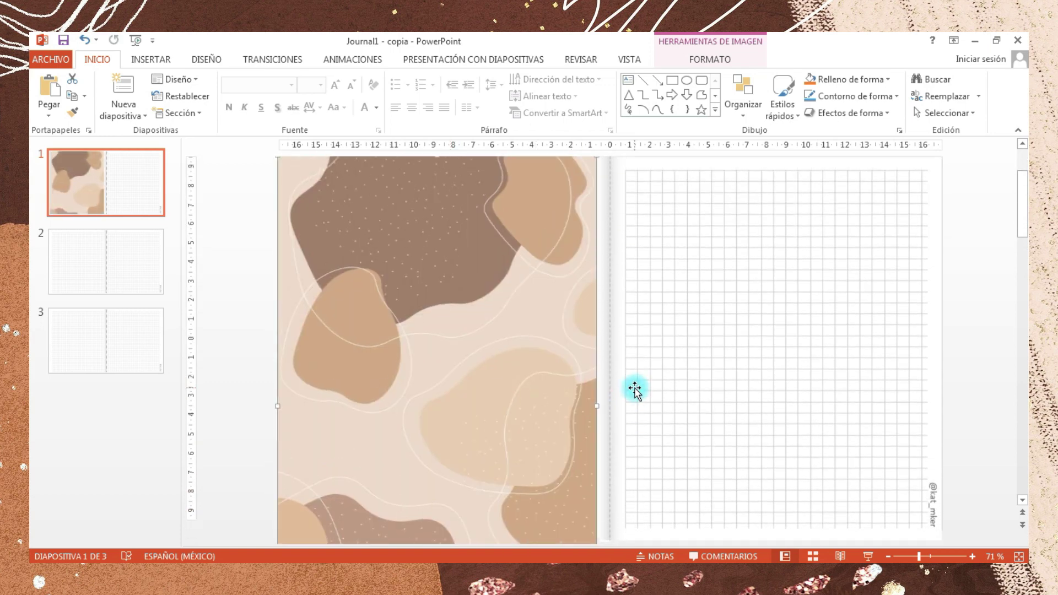
{"action": "mouse_move", "coordinate": [475, 534]}
{"action": "left_mouse_down"}
{"action": "mouse_move", "coordinate": [573, 420]}
{"action": "mouse_move", "coordinate": [540, 474]}
{"action": "mouse_move", "coordinate": [576, 444]}
{"action": "mouse_move", "coordinate": [477, 182]}
{"action": "mouse_move", "coordinate": [513, 172]}
{"action": "mouse_move", "coordinate": [431, 205]}
{"action": "mouse_move", "coordinate": [401, 309]}
{"action": "left_mouse_up"}
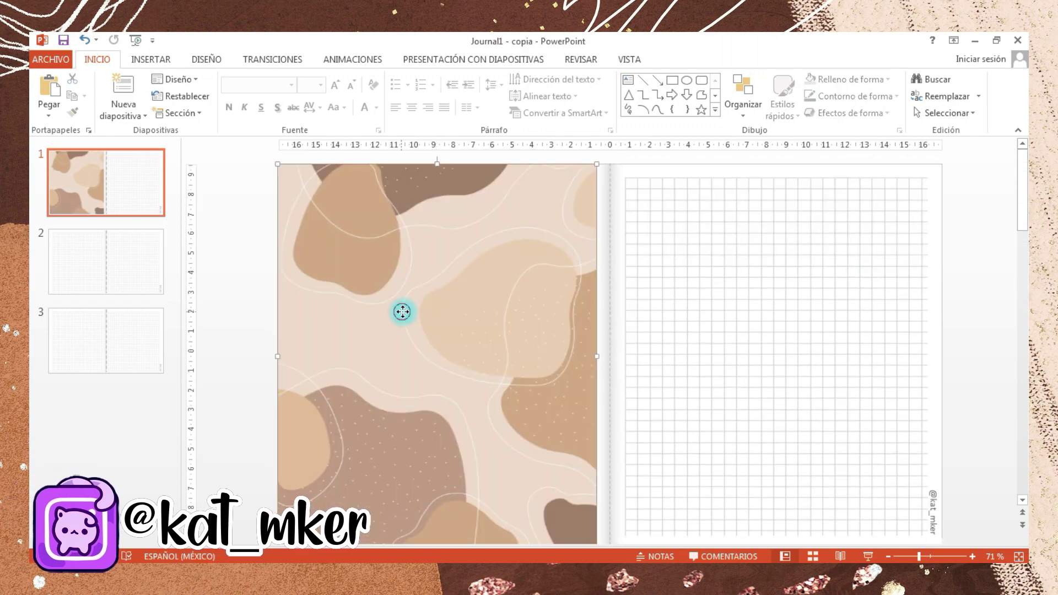
{"action": "left_click", "coordinate": [877, 371]}
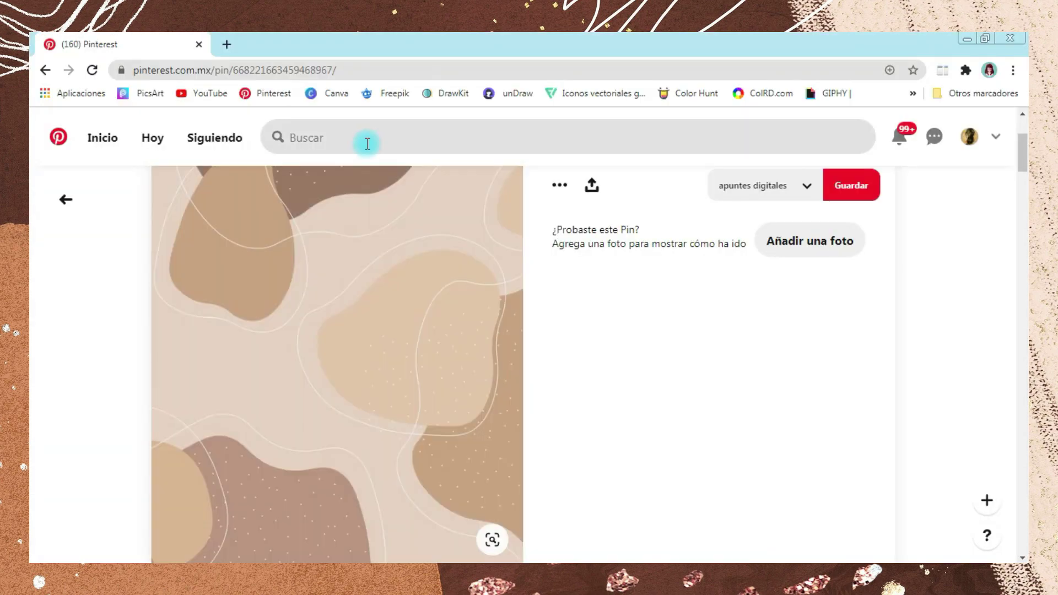
Search Pinterest for 'polaroid png' and copy the Polaroid PNG Template Free frame image.
{"action": "left_click", "coordinate": [367, 144]}
{"action": "type", "text": "pola"}
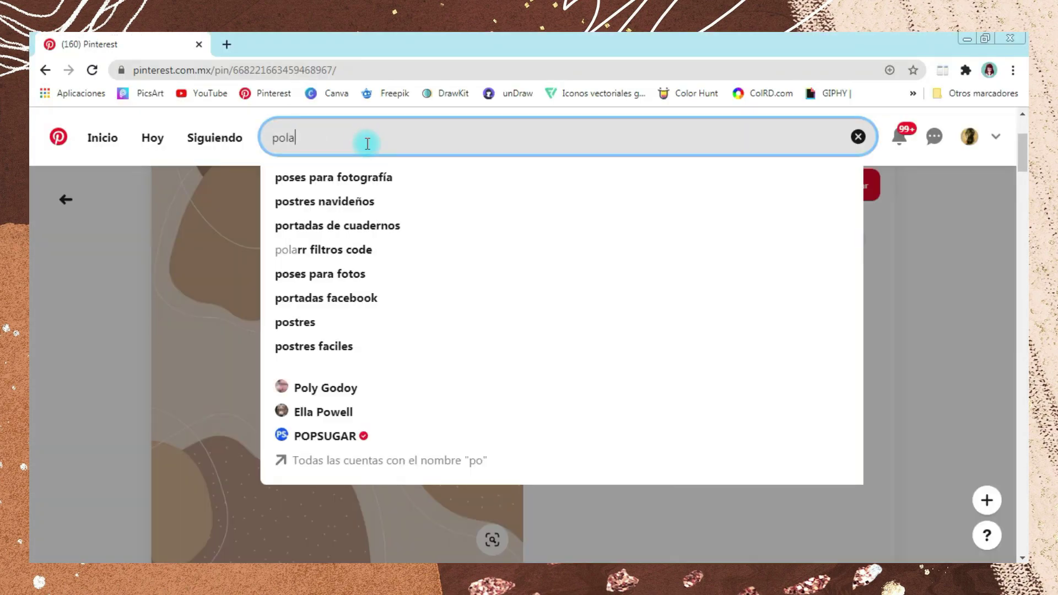
{"action": "type", "text": "roi"}
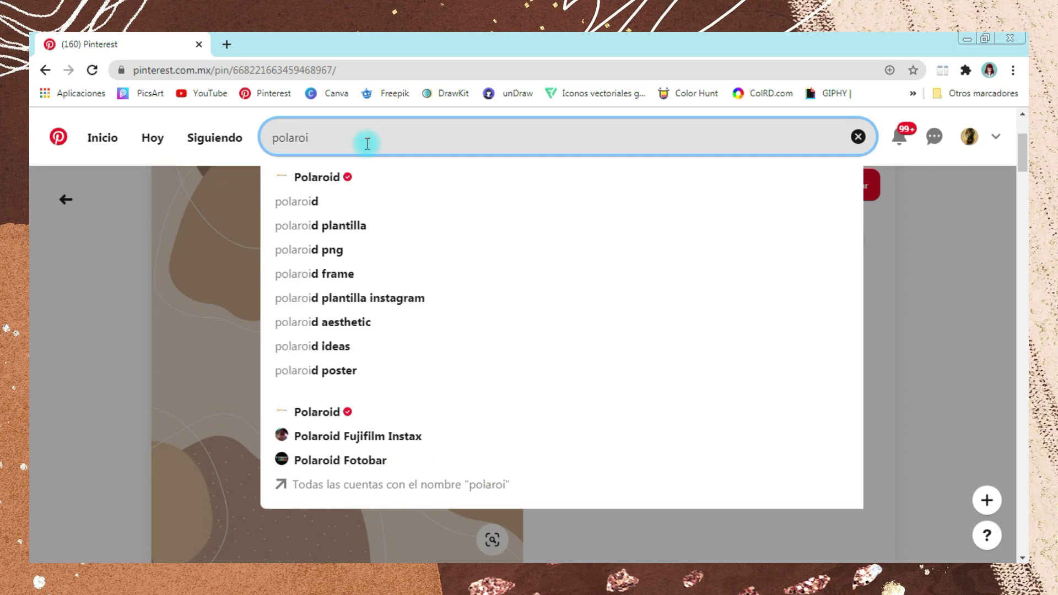
{"action": "left_click", "coordinate": [337, 256]}
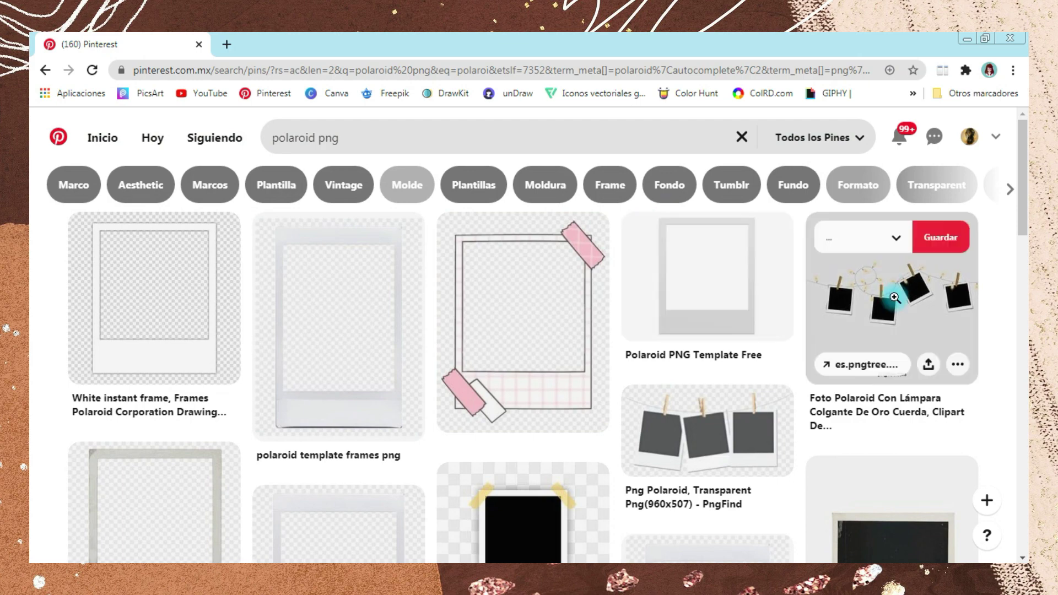
{"action": "left_click", "coordinate": [718, 284]}
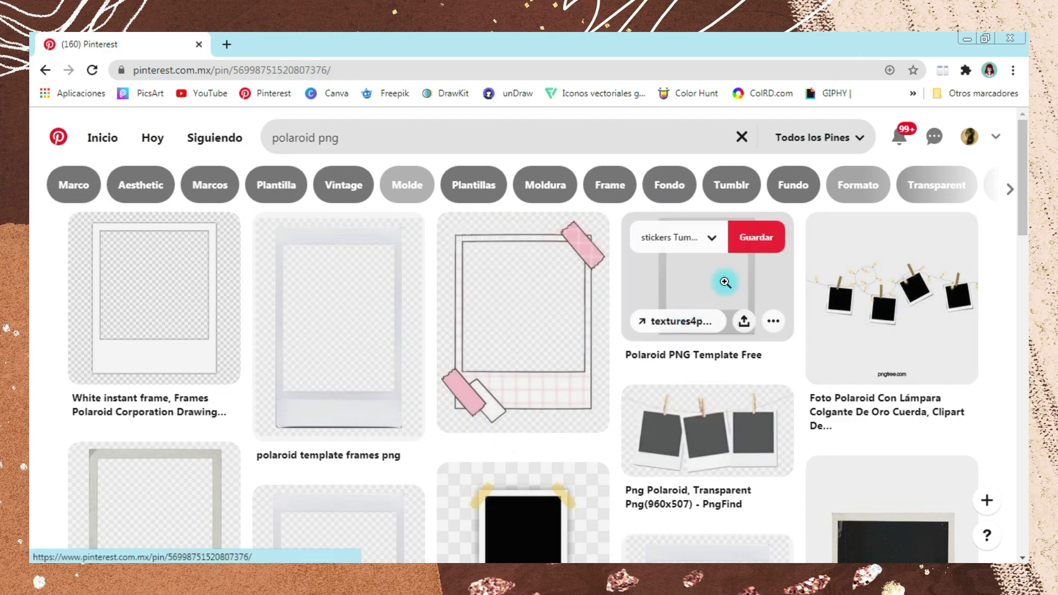
{"action": "right_click", "coordinate": [403, 282]}
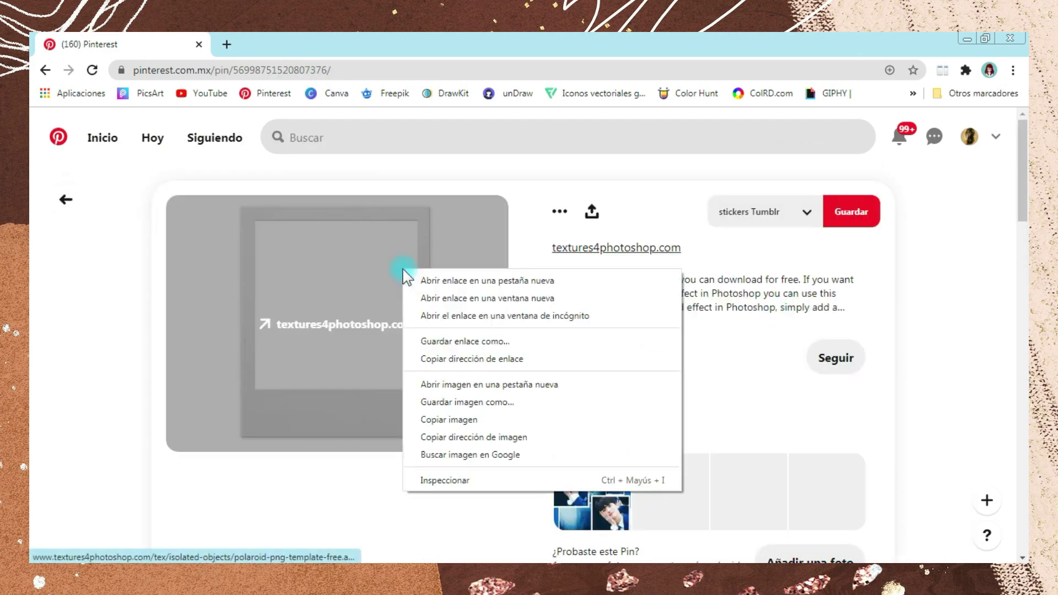
{"action": "left_click", "coordinate": [460, 418]}
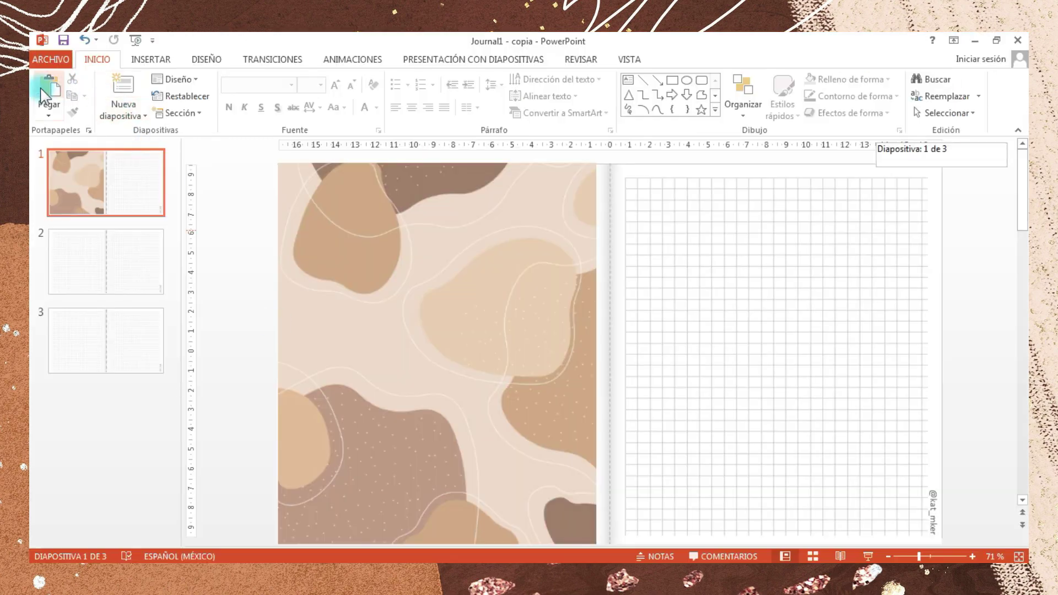
Paste the polaroid frame and remove its background, keeping the whole frame.
{"action": "left_click", "coordinate": [48, 88]}
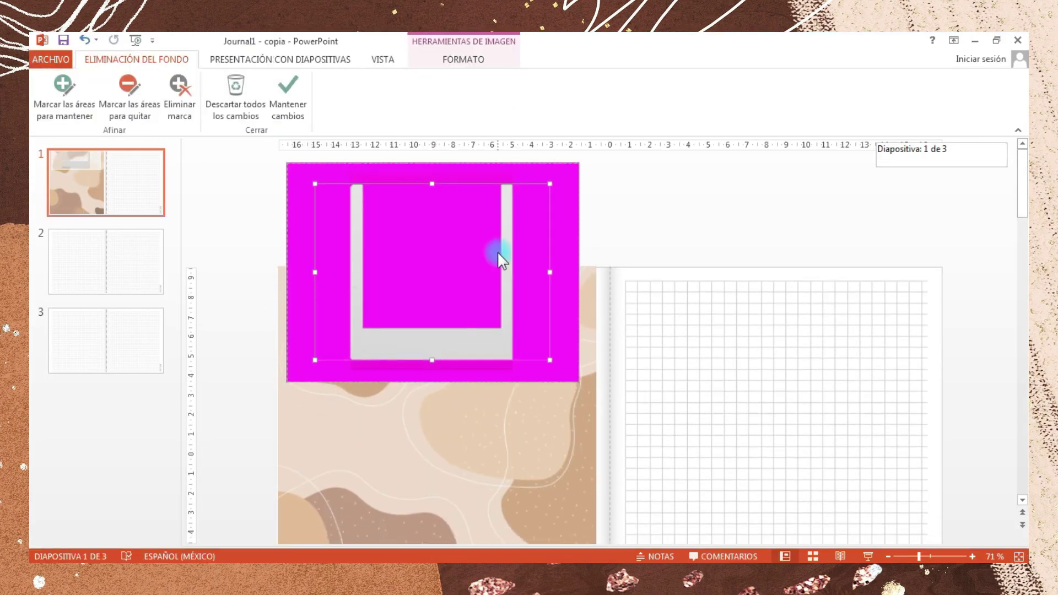
{"action": "left_click_drag", "start_coordinate": [432, 184], "coordinate": [434, 166]}
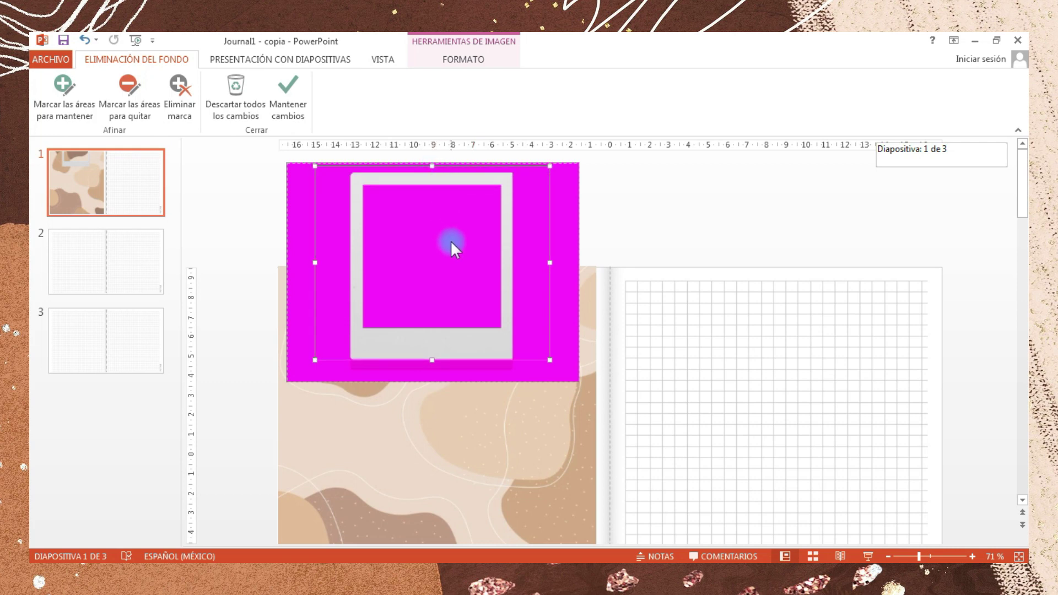
{"action": "left_click_drag", "start_coordinate": [431, 362], "coordinate": [438, 385]}
{"action": "left_click", "coordinate": [288, 88]}
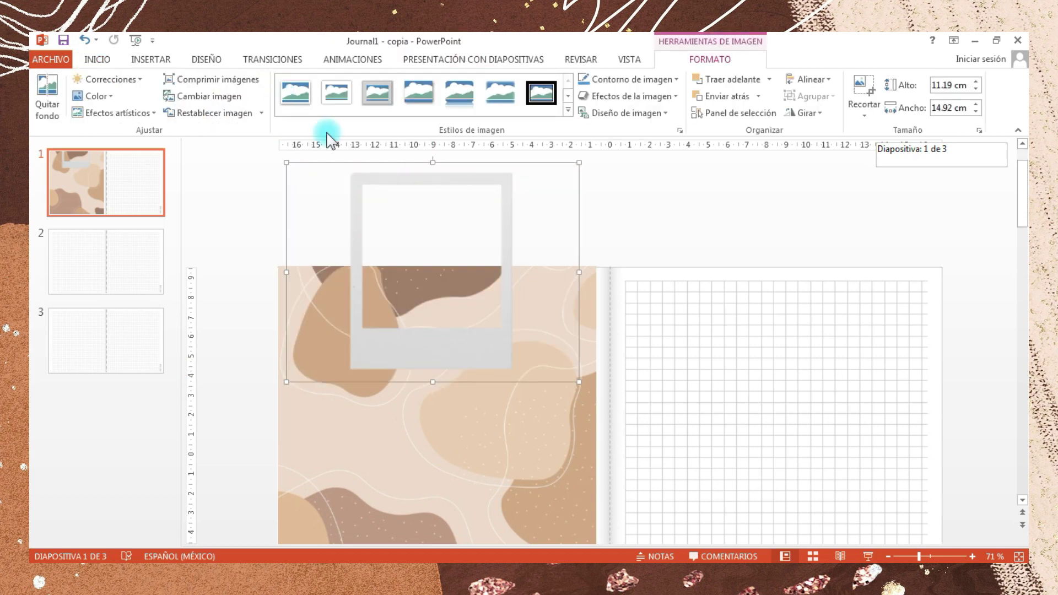
Move the polaroid frame onto the left page and recolour it white.
{"action": "left_click_drag", "start_coordinate": [520, 303], "coordinate": [499, 413]}
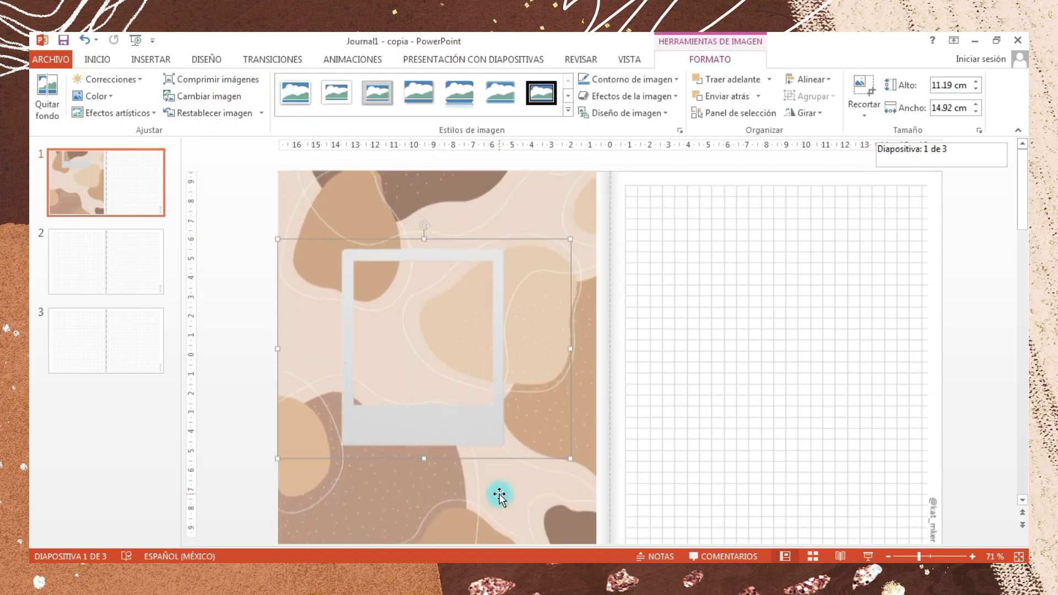
{"action": "left_click", "coordinate": [91, 98]}
{"action": "left_click", "coordinate": [367, 258]}
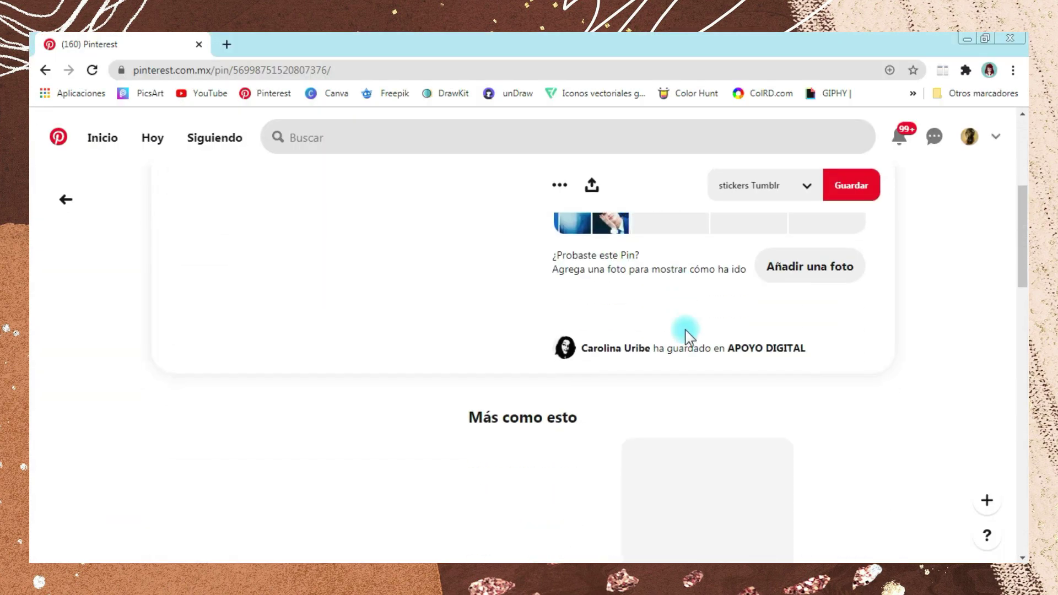
{"action": "scroll", "coordinate": [808, 351], "scroll_direction": "down", "scroll_amount": 5}
{"action": "scroll", "coordinate": [887, 349], "scroll_direction": "down", "scroll_amount": 2}
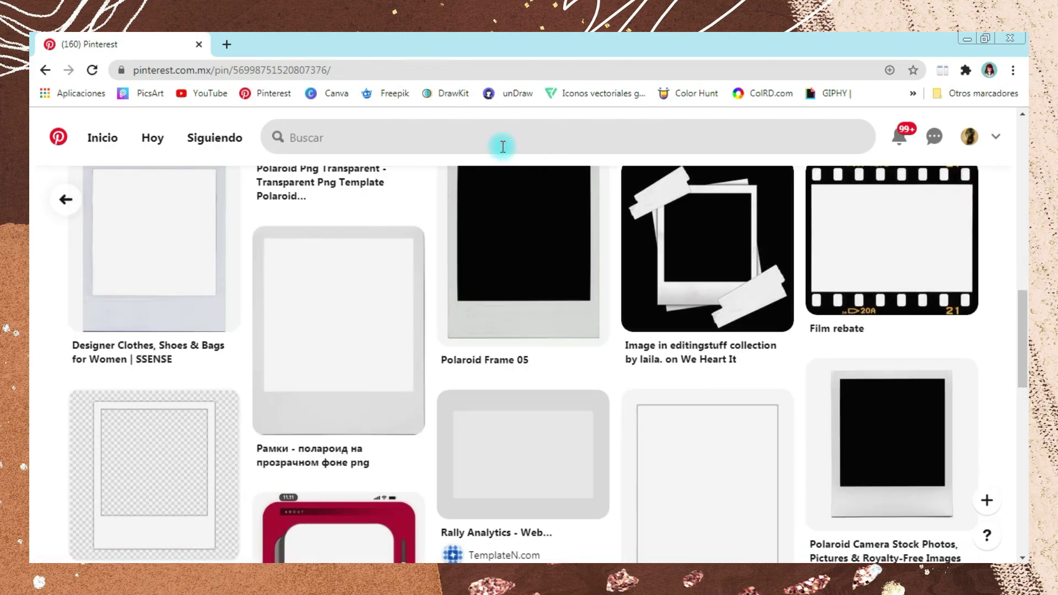
{"action": "left_click", "coordinate": [503, 146]}
{"action": "type", "text": "arte"}
{"action": "key", "text": "Return"}
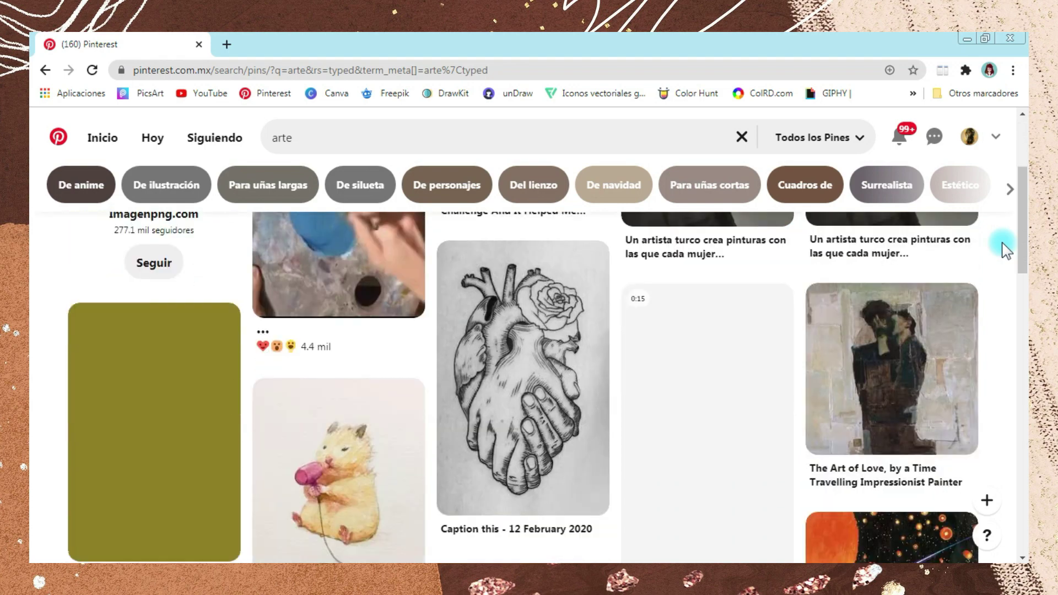
{"action": "scroll", "coordinate": [1002, 244], "scroll_direction": "down", "scroll_amount": 3}
{"action": "scroll", "coordinate": [1002, 244], "scroll_direction": "down", "scroll_amount": 3}
{"action": "scroll", "coordinate": [1002, 244], "scroll_direction": "down", "scroll_amount": 3}
{"action": "scroll", "coordinate": [1002, 244], "scroll_direction": "down", "scroll_amount": 3}
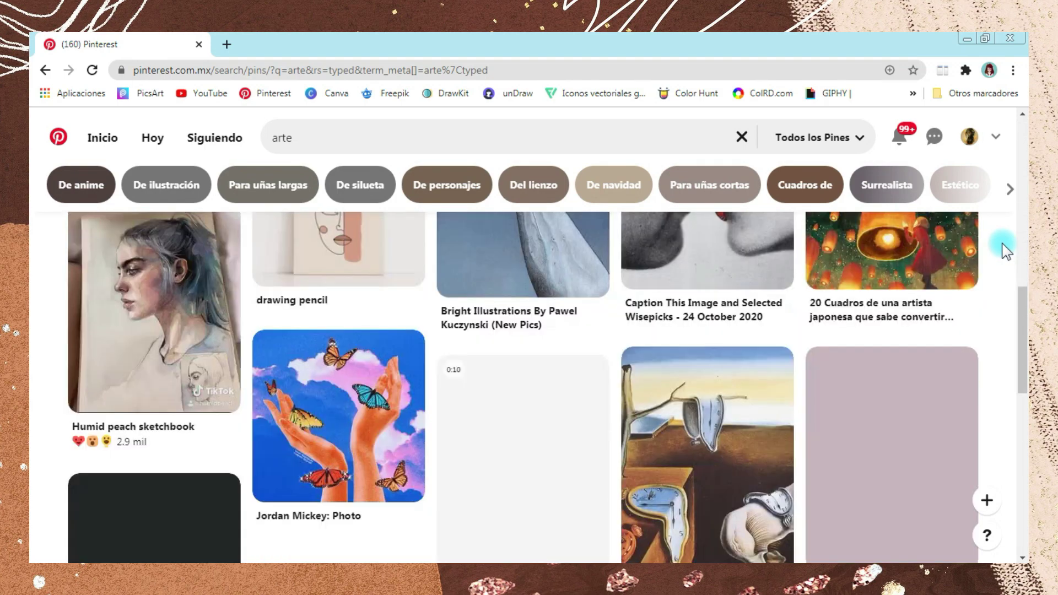
{"action": "scroll", "coordinate": [1001, 243], "scroll_direction": "down", "scroll_amount": 3}
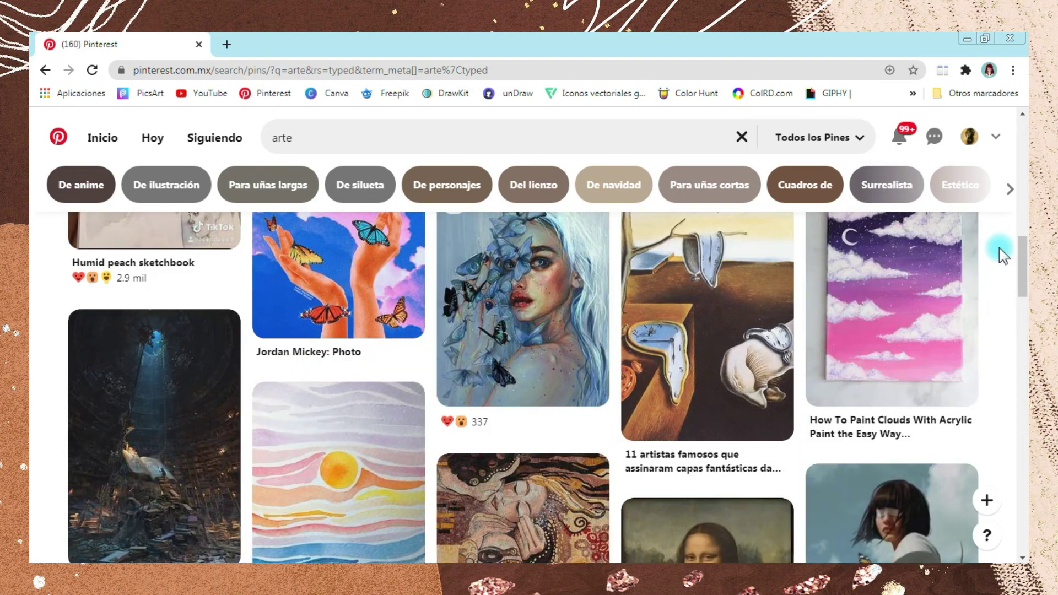
{"action": "scroll", "coordinate": [999, 251], "scroll_direction": "down", "scroll_amount": 3}
{"action": "scroll", "coordinate": [997, 252], "scroll_direction": "down", "scroll_amount": 2}
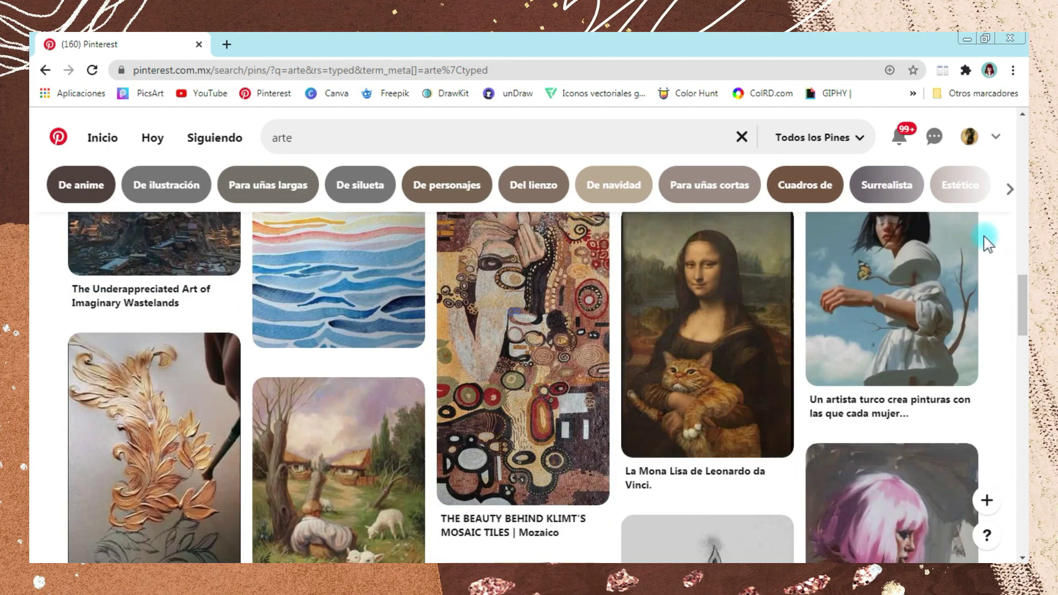
{"action": "scroll", "coordinate": [984, 248], "scroll_direction": "down", "scroll_amount": 3}
{"action": "scroll", "coordinate": [984, 253], "scroll_direction": "up", "scroll_amount": 3}
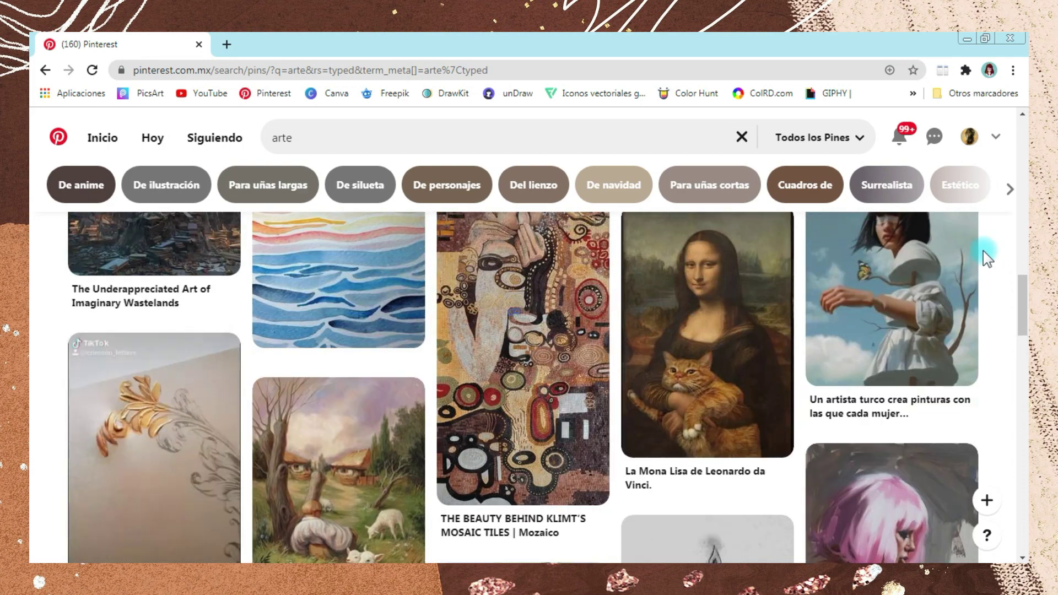
{"action": "scroll", "coordinate": [983, 250], "scroll_direction": "down", "scroll_amount": 5}
{"action": "scroll", "coordinate": [982, 251], "scroll_direction": "down", "scroll_amount": 3}
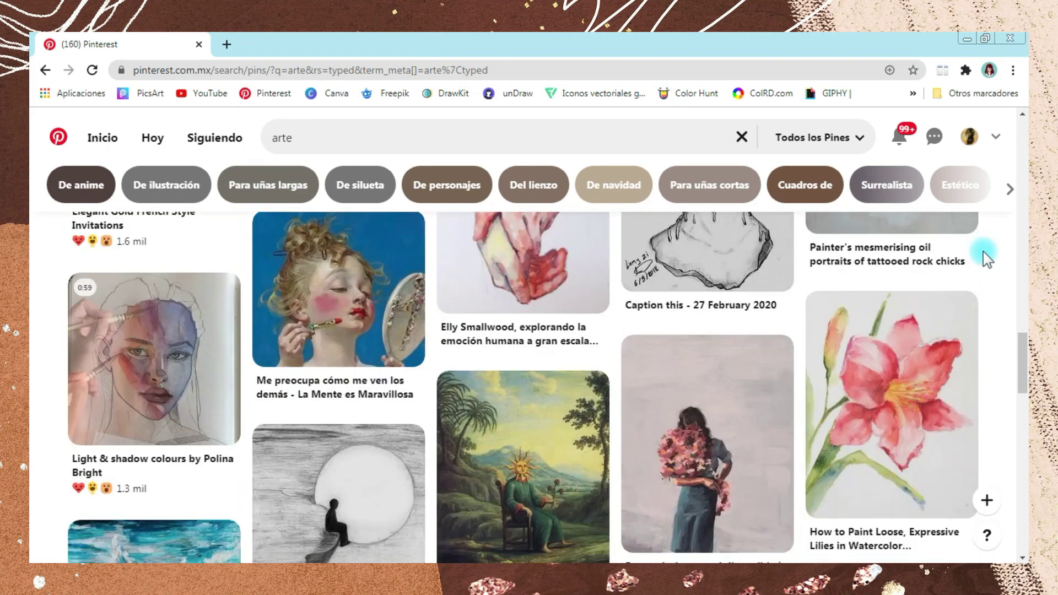
{"action": "scroll", "coordinate": [983, 252], "scroll_direction": "down", "scroll_amount": 2}
{"action": "scroll", "coordinate": [982, 256], "scroll_direction": "down", "scroll_amount": 4}
{"action": "scroll", "coordinate": [983, 256], "scroll_direction": "down", "scroll_amount": 4}
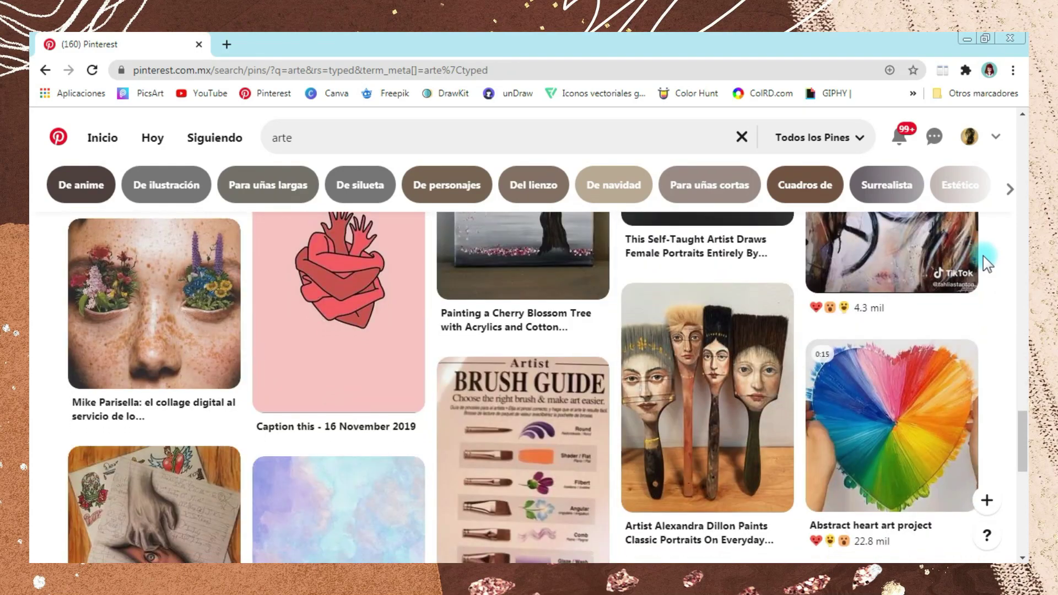
{"action": "scroll", "coordinate": [983, 256], "scroll_direction": "down", "scroll_amount": 3}
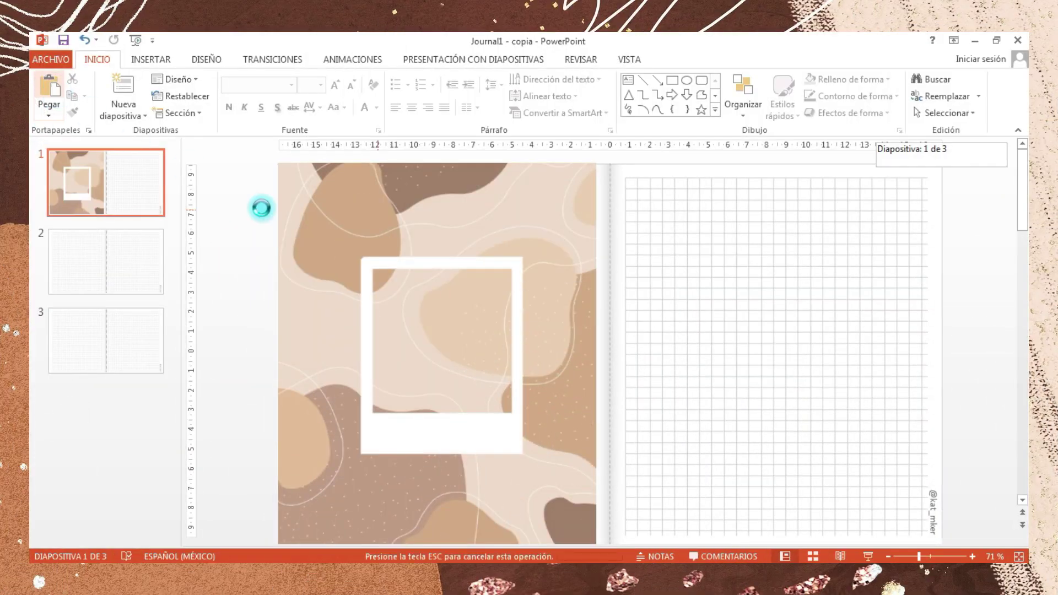
Shrink the pasted cat painting and fit it inside the white polaroid frame.
{"action": "left_click_drag", "start_coordinate": [465, 415], "coordinate": [465, 344]}
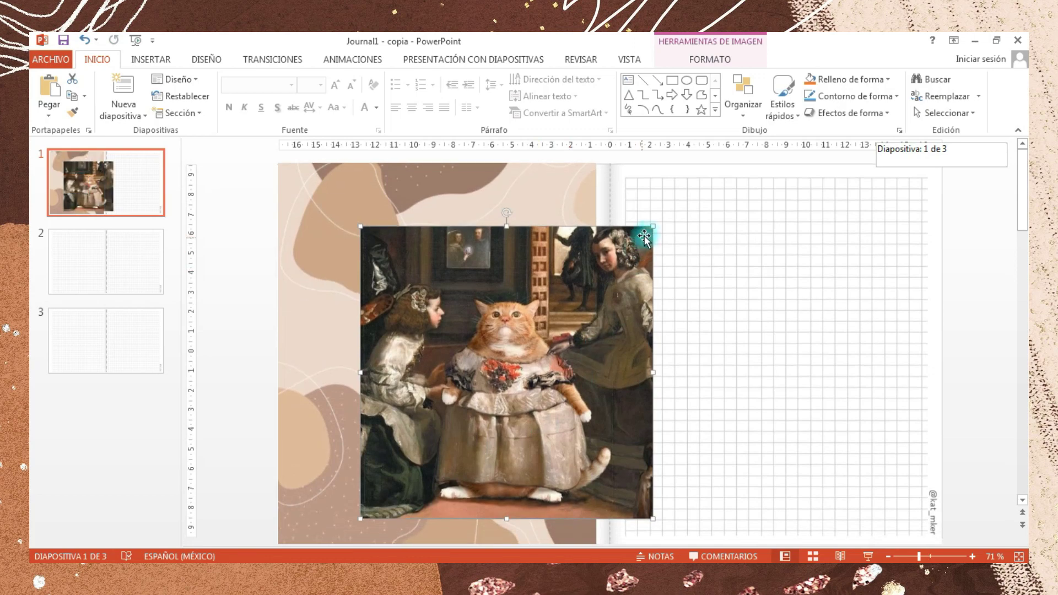
{"action": "left_click_drag", "start_coordinate": [651, 227], "coordinate": [497, 382]}
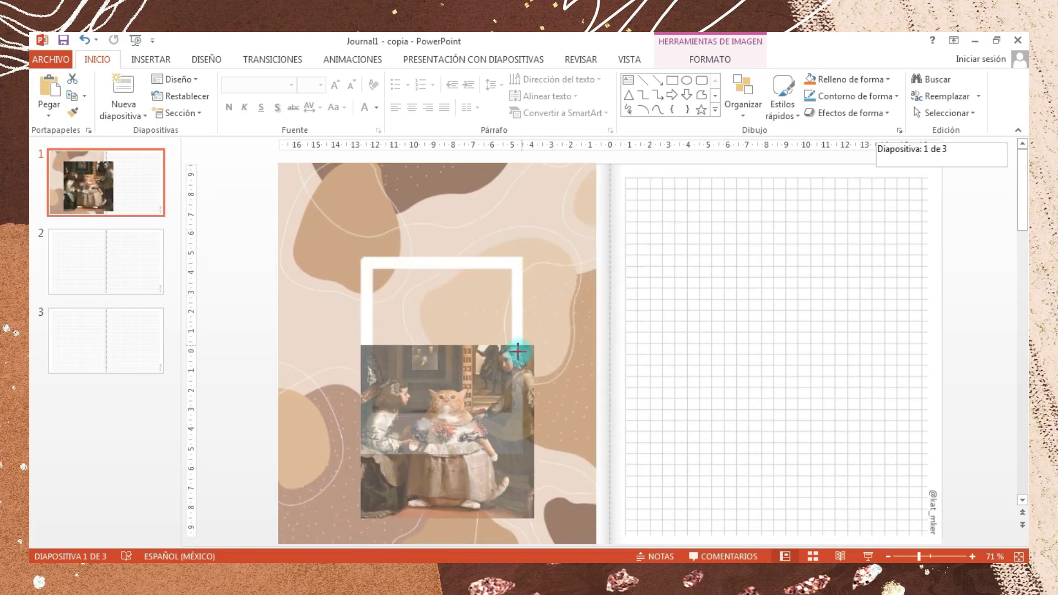
{"action": "mouse_move", "coordinate": [472, 442]}
{"action": "left_mouse_down"}
{"action": "mouse_move", "coordinate": [480, 322]}
{"action": "mouse_move", "coordinate": [486, 330]}
{"action": "left_mouse_up"}
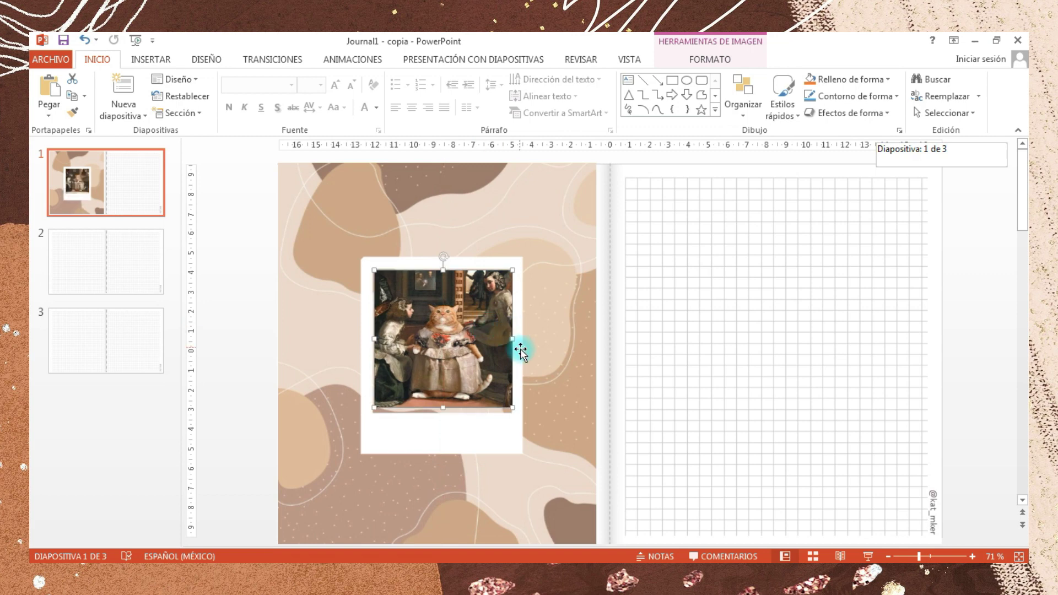
{"action": "left_click_drag", "start_coordinate": [441, 406], "coordinate": [439, 415]}
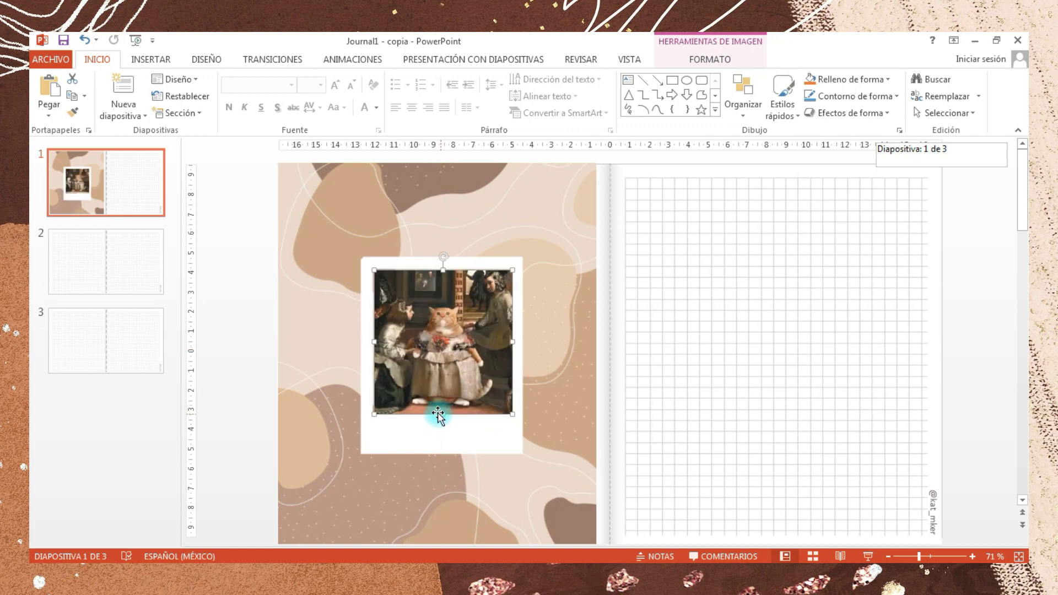
{"action": "left_click", "coordinate": [469, 225]}
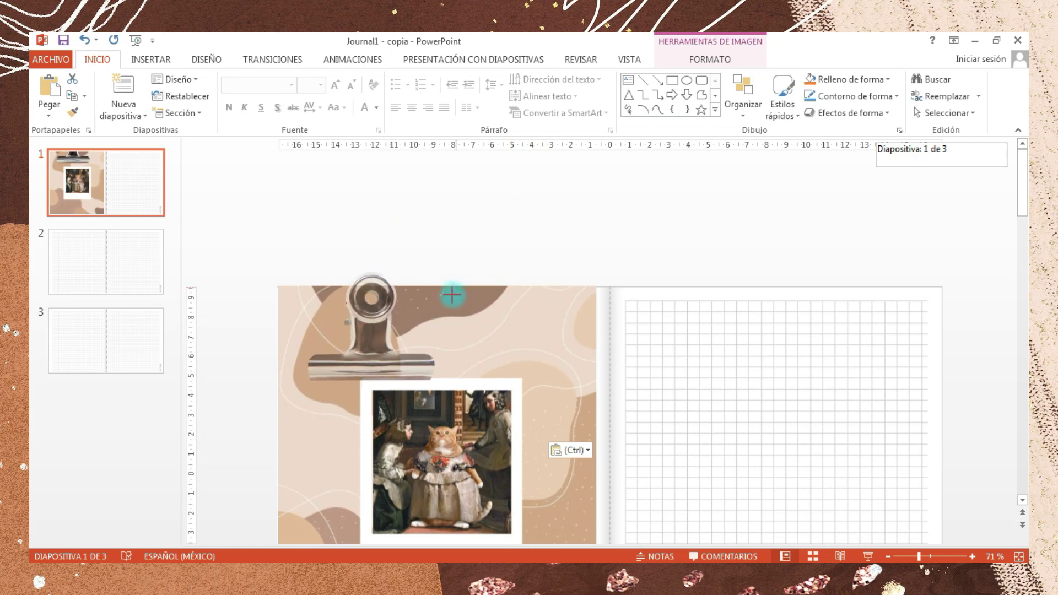
Shrink the binder-clip picture and place it at the top centre of the photo frame.
{"action": "left_click_drag", "start_coordinate": [547, 180], "coordinate": [387, 359]}
{"action": "scroll", "coordinate": [394, 354], "scroll_direction": "down", "scroll_amount": 5}
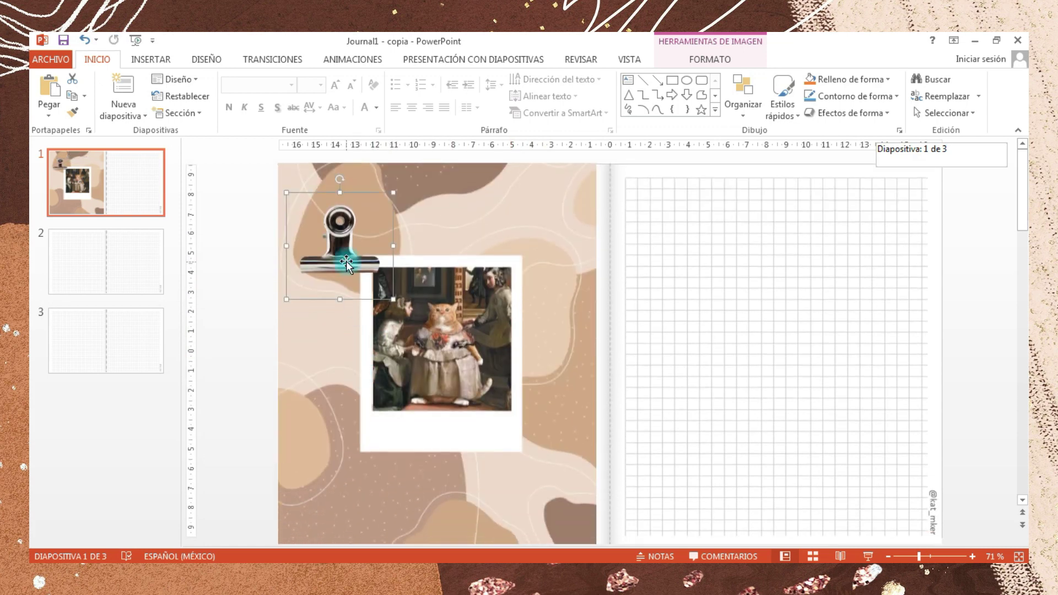
{"action": "mouse_move", "coordinate": [350, 255]}
{"action": "left_mouse_down"}
{"action": "mouse_move", "coordinate": [446, 259]}
{"action": "mouse_move", "coordinate": [450, 249]}
{"action": "left_mouse_up"}
Add a centred 'ENERO' text box below the photo in DJB On the Spot font.
{"action": "scroll", "coordinate": [1006, 223], "scroll_direction": "down", "scroll_amount": 1}
{"action": "left_click", "coordinate": [628, 80]}
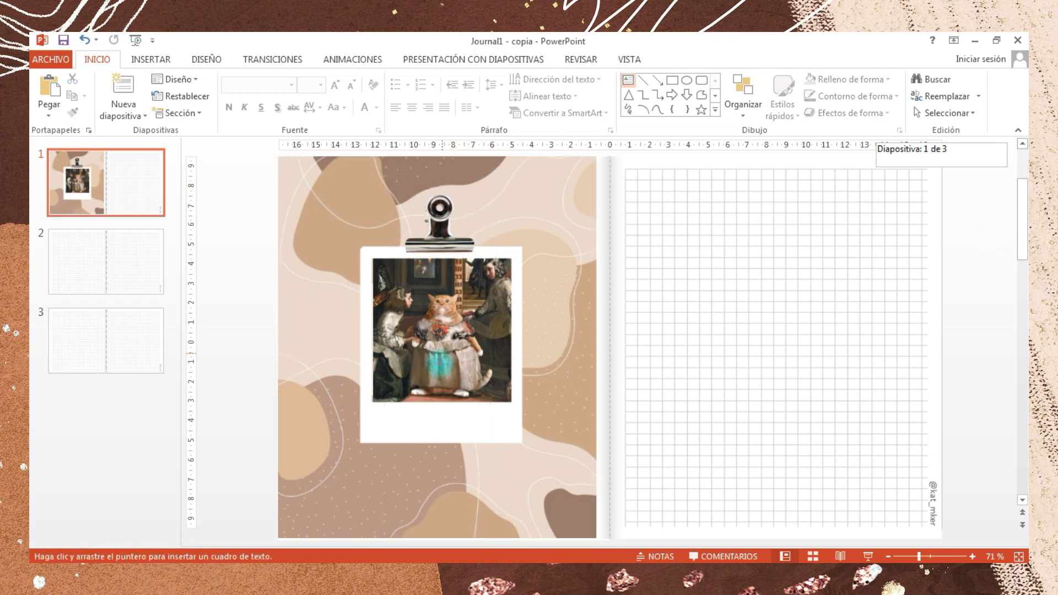
{"action": "left_click", "coordinate": [344, 458]}
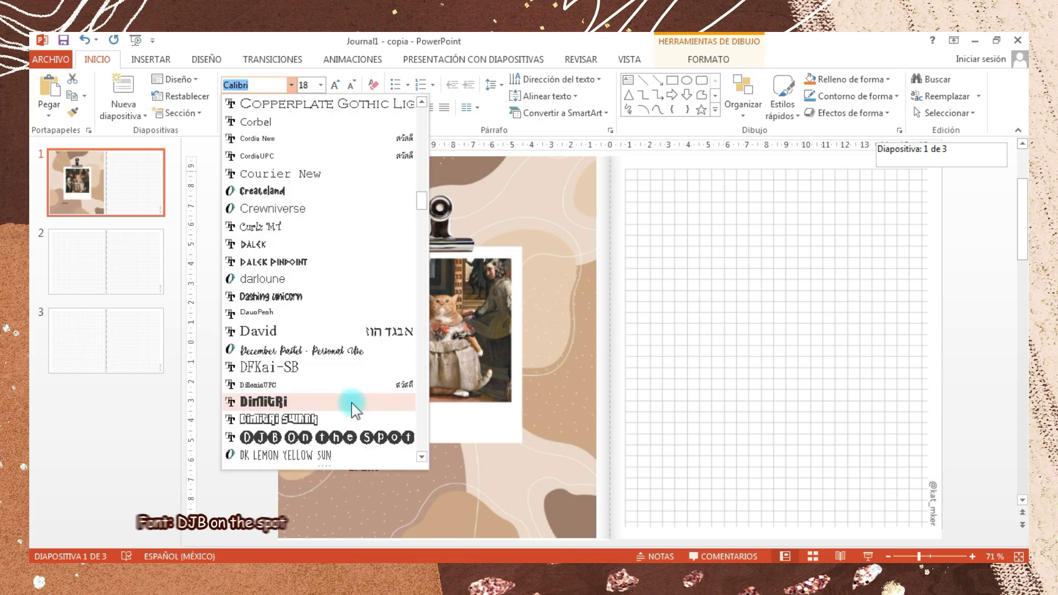
{"action": "left_click", "coordinate": [353, 428]}
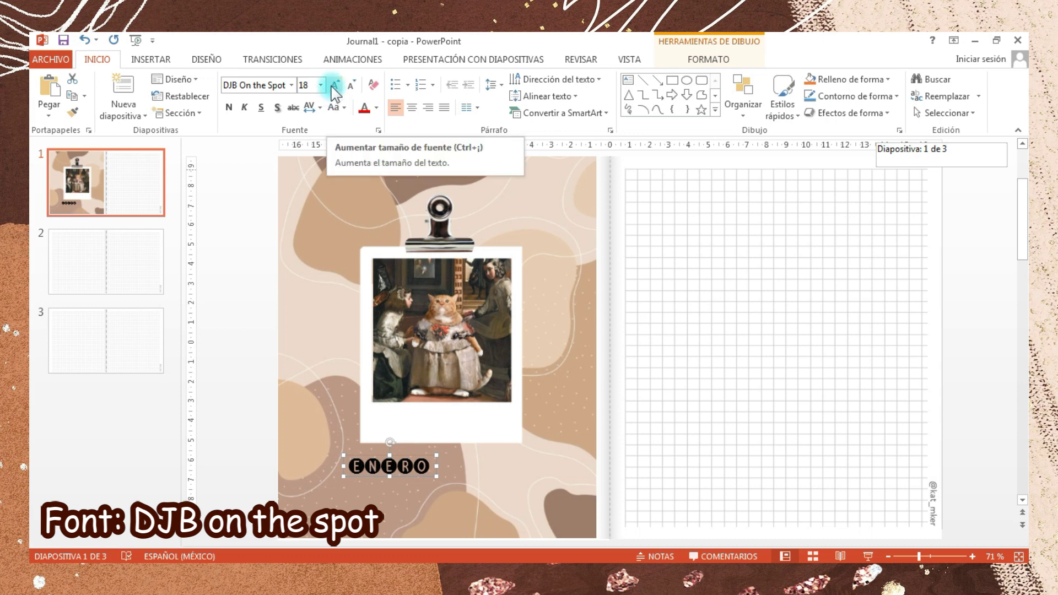
{"action": "left_click", "coordinate": [285, 85]}
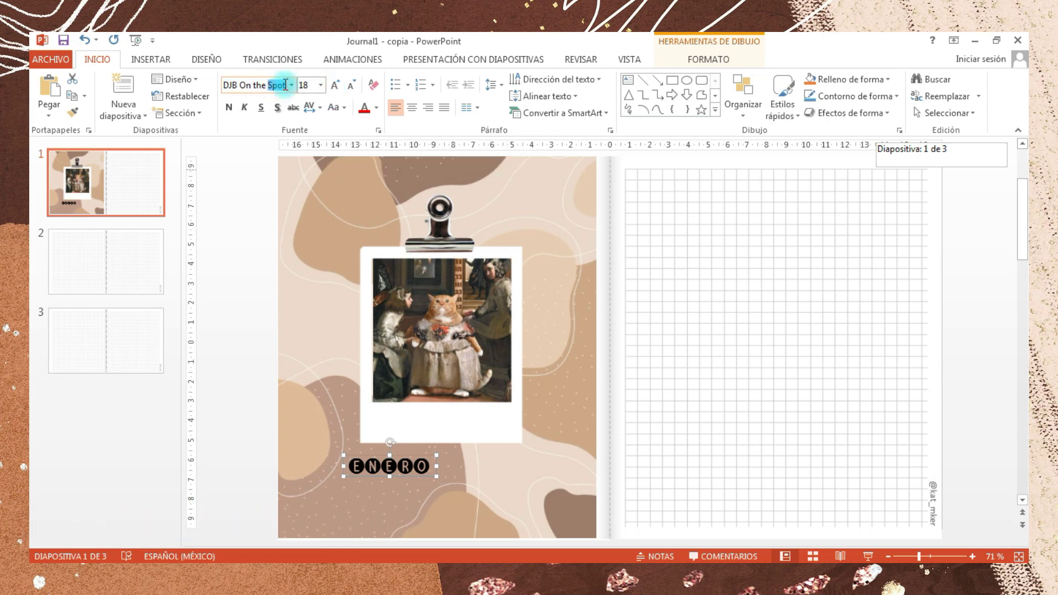
{"action": "left_click", "coordinate": [414, 108]}
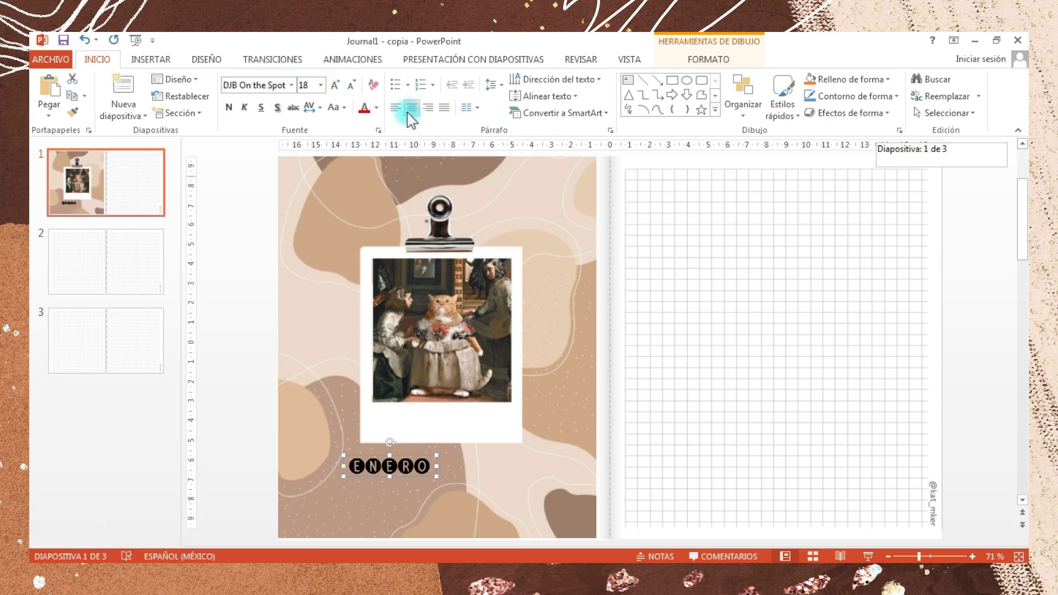
Enlarge ENERO to 36 pt and widen its character spacing.
{"action": "left_click", "coordinate": [336, 86]}
{"action": "left_click", "coordinate": [335, 86]}
{"action": "left_click", "coordinate": [336, 86]}
{"action": "left_click", "coordinate": [336, 86]}
{"action": "left_click", "coordinate": [336, 86]}
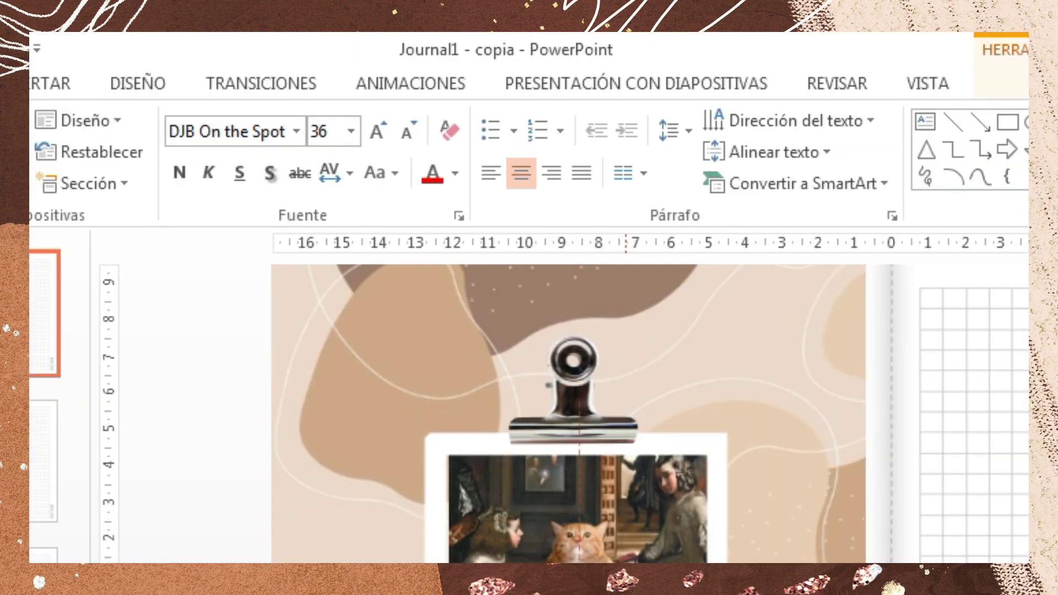
{"action": "left_click", "coordinate": [346, 172]}
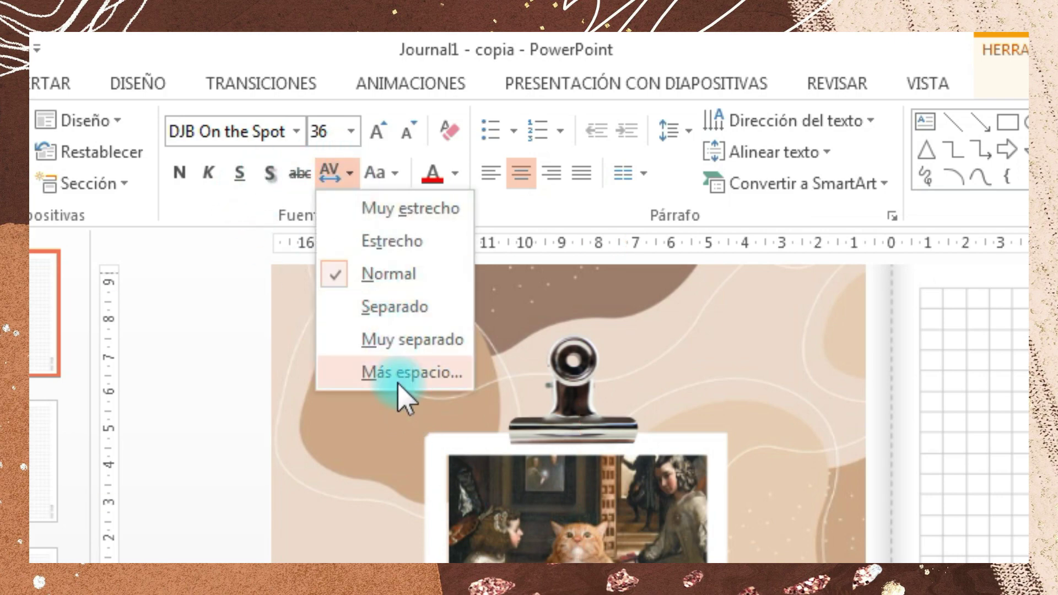
{"action": "left_click", "coordinate": [913, 257]}
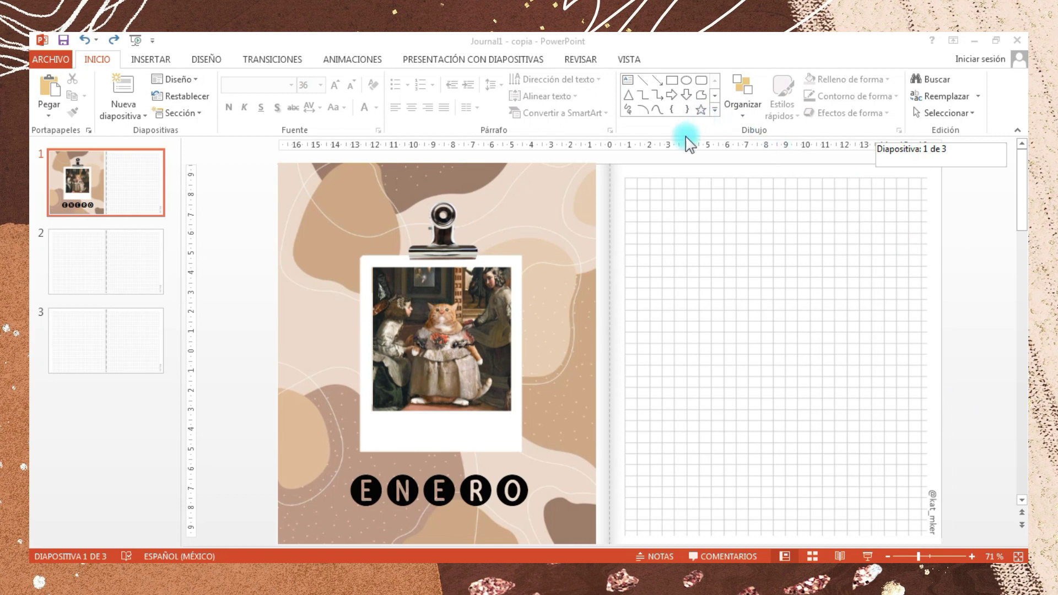
Draw a right-page rounded rectangle filled tan RGB 213/171/129 at 13% transparency, plus a top horizontal line.
{"action": "left_click", "coordinate": [699, 80]}
{"action": "mouse_move", "coordinate": [906, 225]}
{"action": "left_mouse_down"}
{"action": "mouse_move", "coordinate": [643, 495]}
{"action": "mouse_move", "coordinate": [643, 516]}
{"action": "left_mouse_up"}
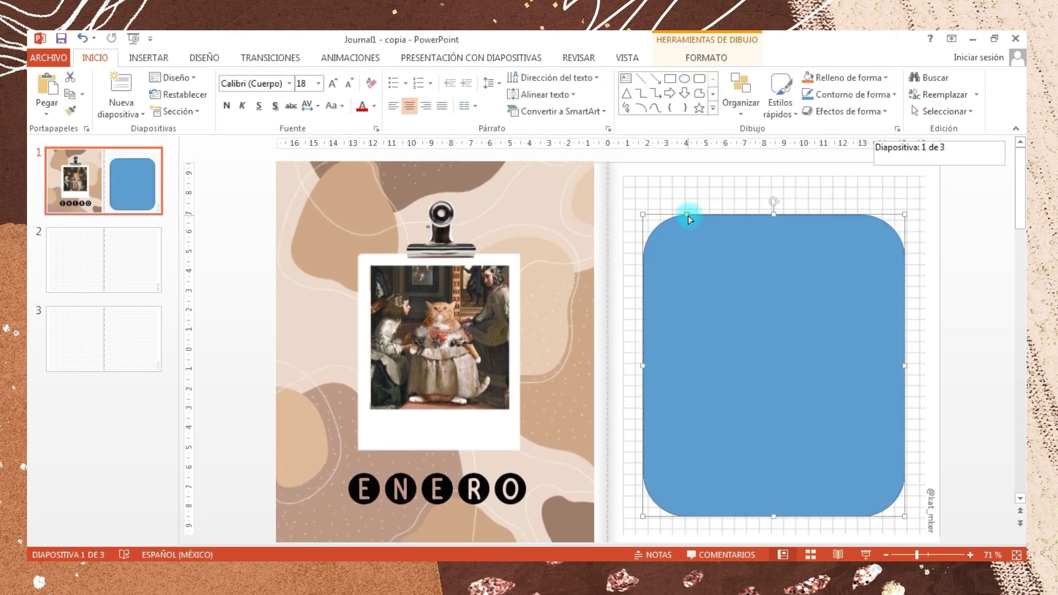
{"action": "right_click", "coordinate": [668, 222]}
{"action": "left_click", "coordinate": [771, 223]}
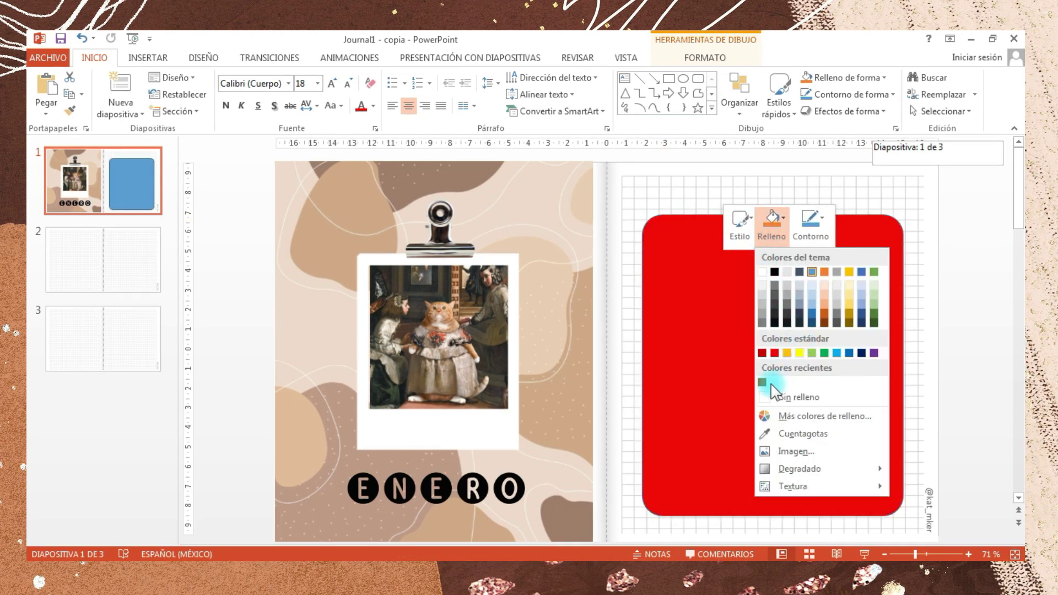
{"action": "left_click", "coordinate": [777, 416]}
{"action": "left_click", "coordinate": [451, 175]}
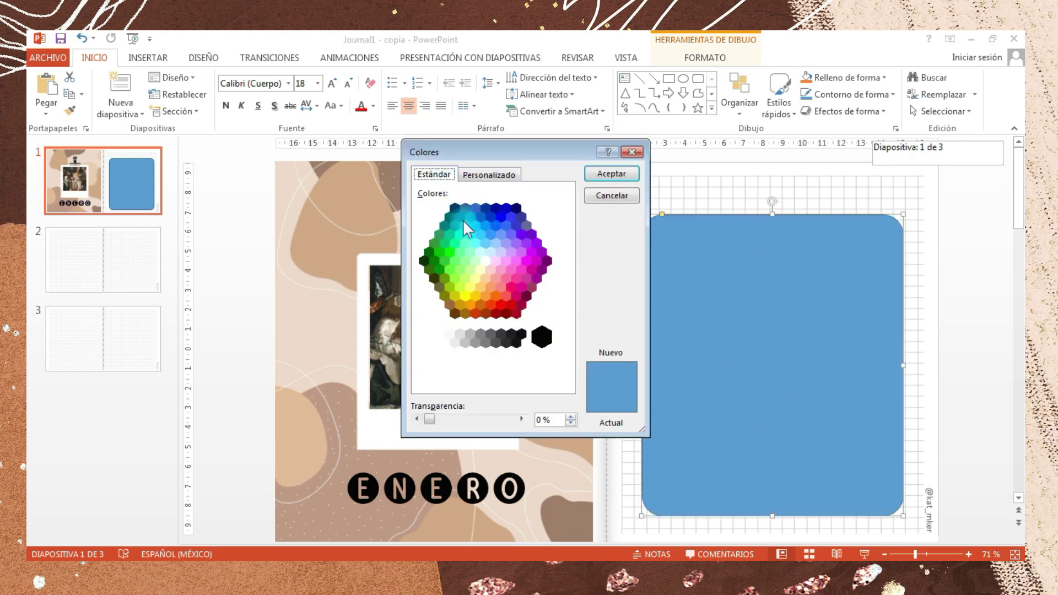
{"action": "left_click", "coordinate": [449, 304]}
{"action": "left_click", "coordinate": [489, 175]}
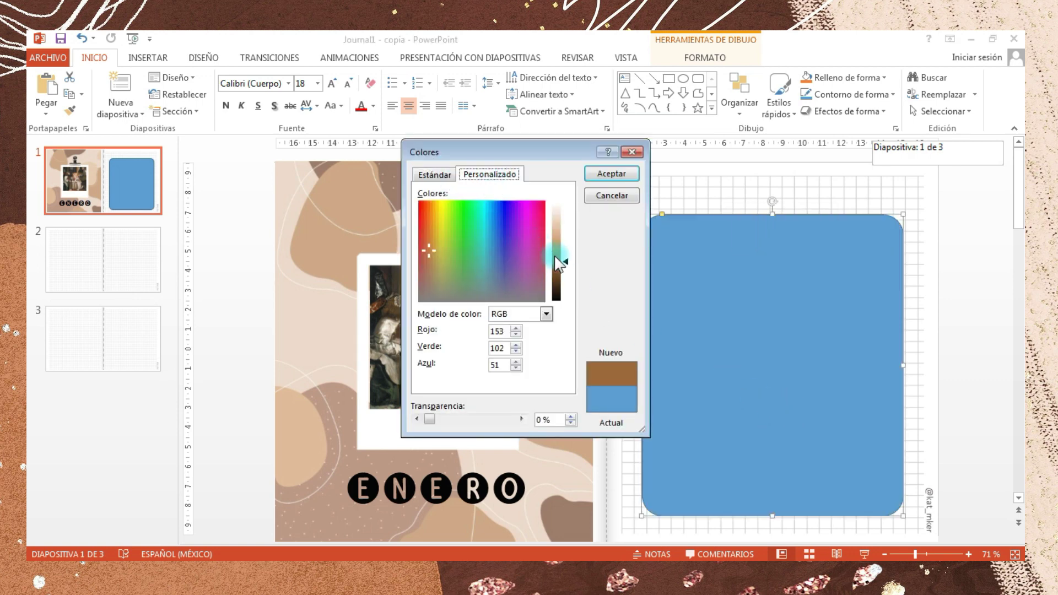
{"action": "left_click_drag", "start_coordinate": [559, 263], "coordinate": [560, 242]}
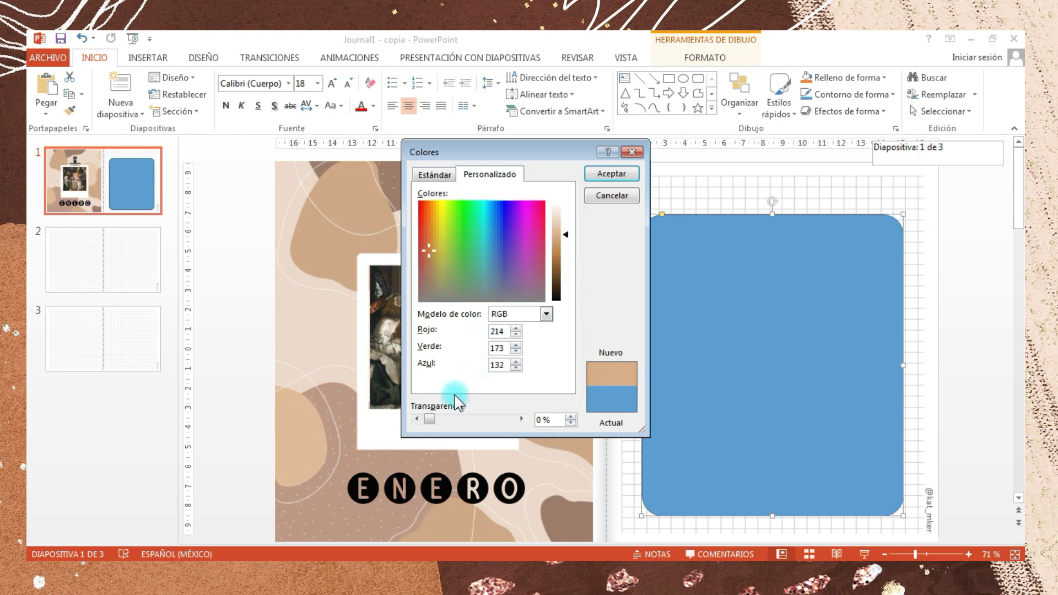
{"action": "left_click_drag", "start_coordinate": [429, 419], "coordinate": [440, 420]}
{"action": "left_click", "coordinate": [610, 174]}
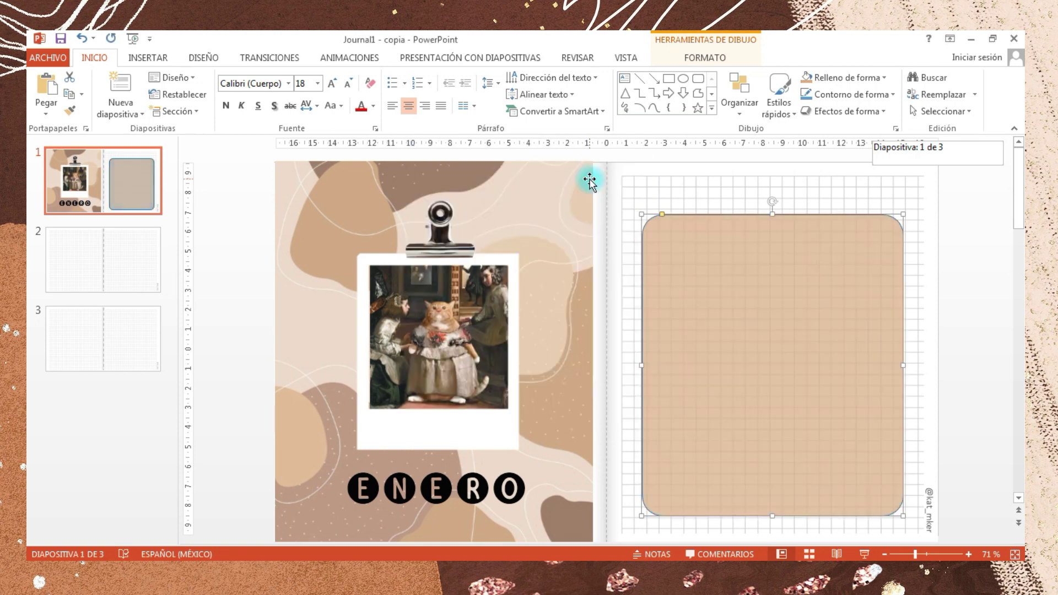
{"action": "left_click", "coordinate": [639, 78]}
{"action": "left_click_drag", "start_coordinate": [642, 244], "coordinate": [902, 244]}
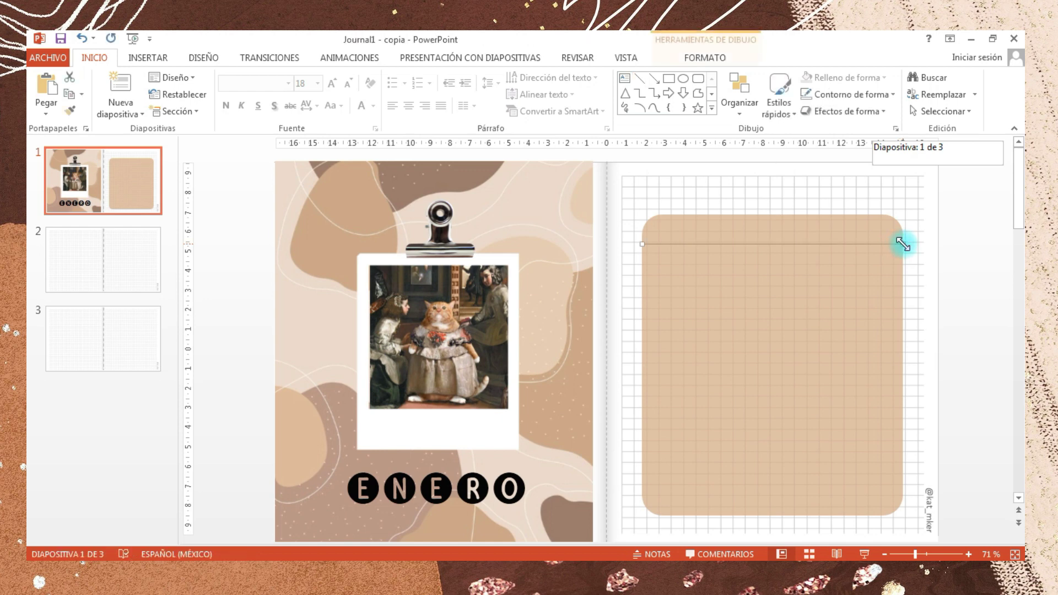
Make the horizontal header line black.
{"action": "right_click", "coordinate": [816, 242]}
{"action": "left_click", "coordinate": [887, 214]}
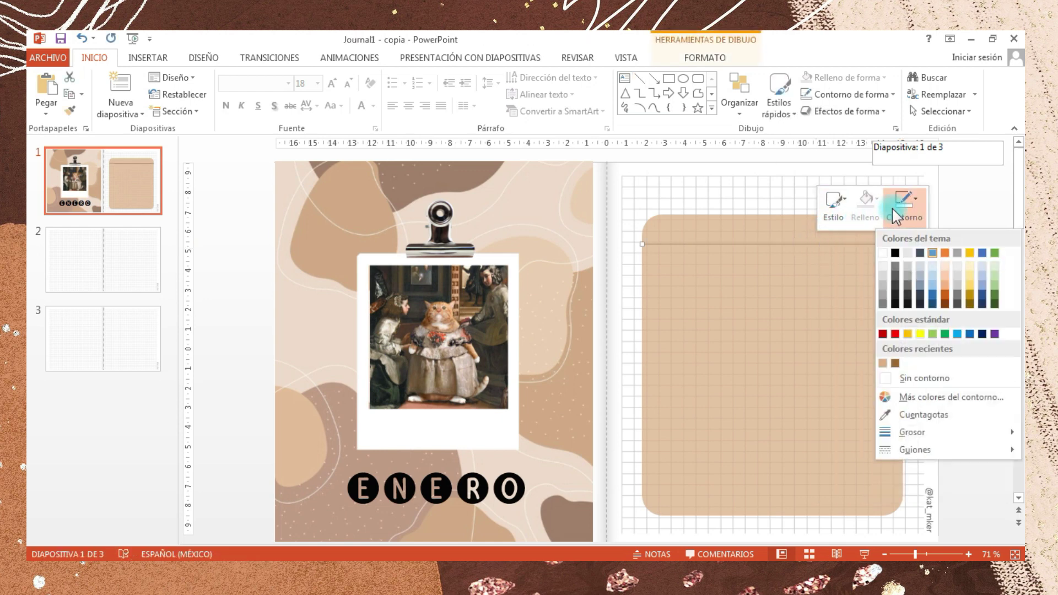
{"action": "left_click", "coordinate": [892, 254]}
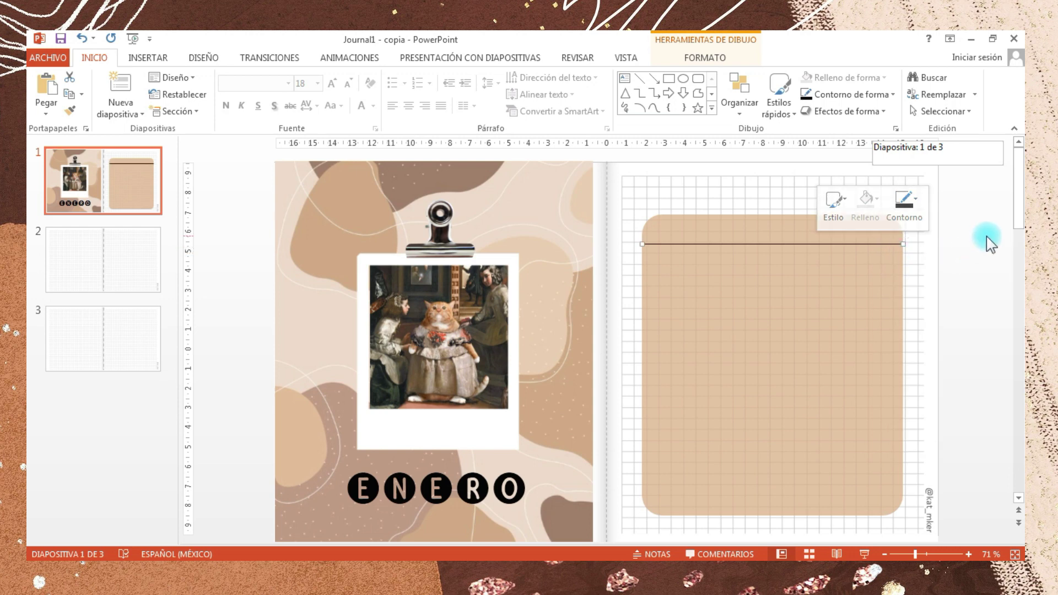
{"action": "left_click", "coordinate": [869, 231]}
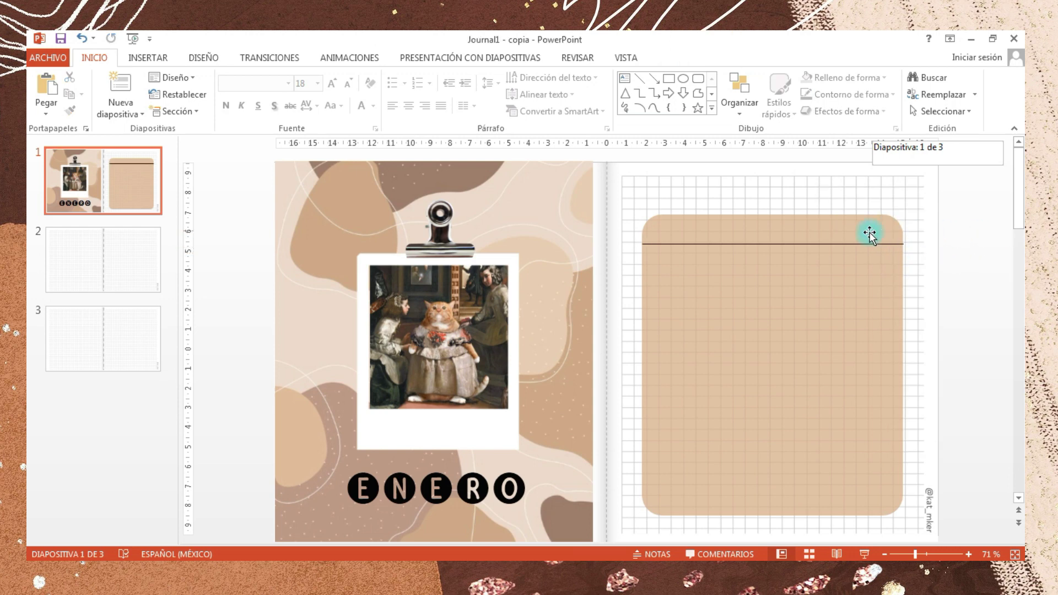
Draw vertical lines dividing the tan rectangle into columns.
{"action": "left_click", "coordinate": [640, 80]}
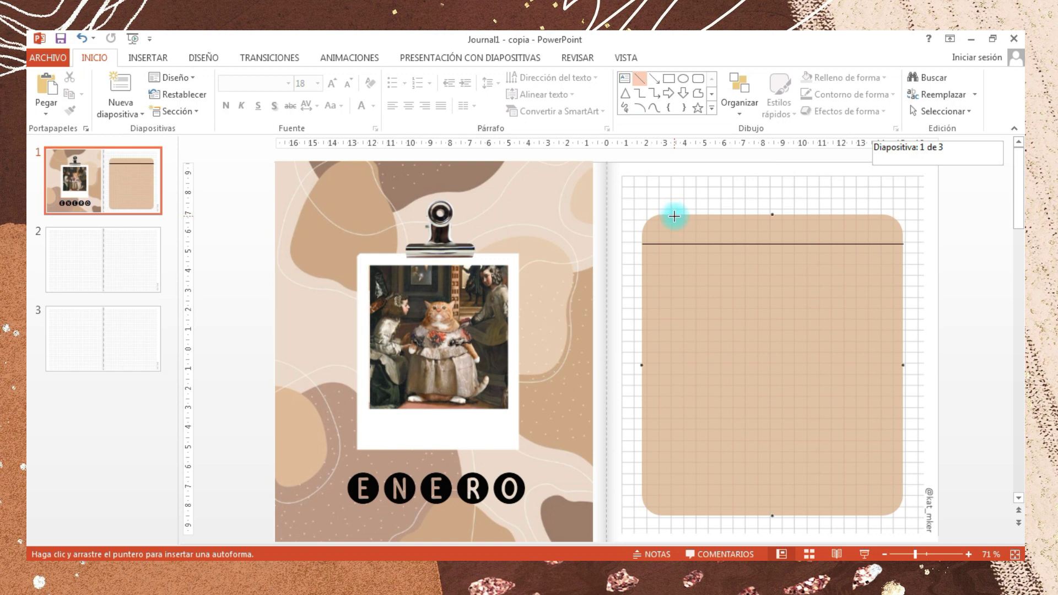
{"action": "left_click_drag", "start_coordinate": [671, 518], "coordinate": [672, 518]}
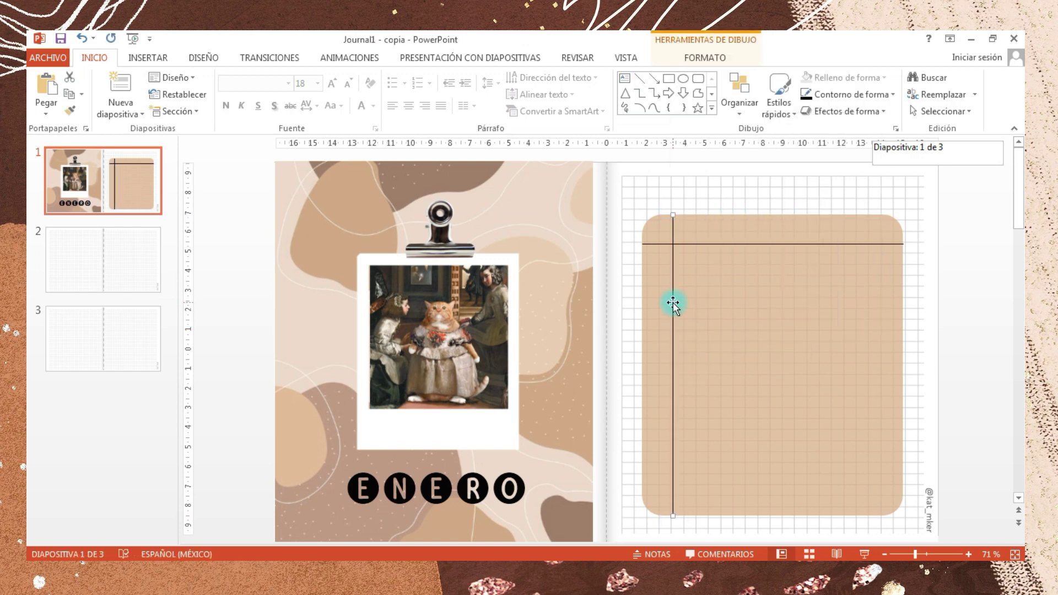
{"action": "mouse_move", "coordinate": [672, 302]}
{"action": "left_mouse_down", "text": "ctrl"}
{"action": "mouse_move", "coordinate": [701, 305]}
{"action": "mouse_move", "coordinate": [736, 274]}
{"action": "mouse_move", "coordinate": [795, 352]}
{"action": "mouse_move", "coordinate": [866, 380]}
{"action": "left_mouse_up", "text": "ctrl"}
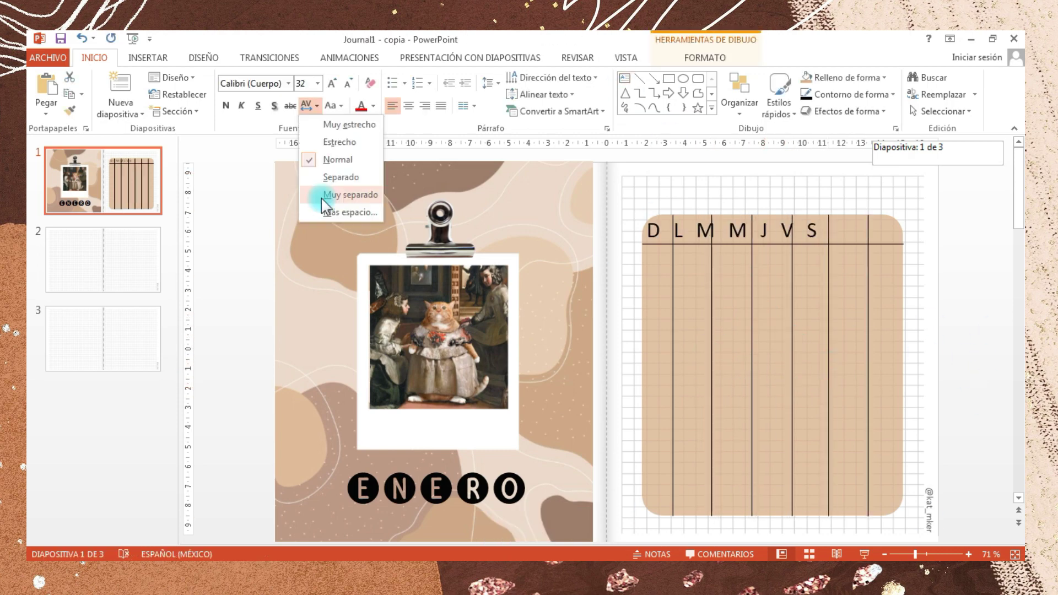
Set the weekday initials D L M M J V S to 1942 report and align them with the columns.
{"action": "left_click", "coordinate": [331, 195]}
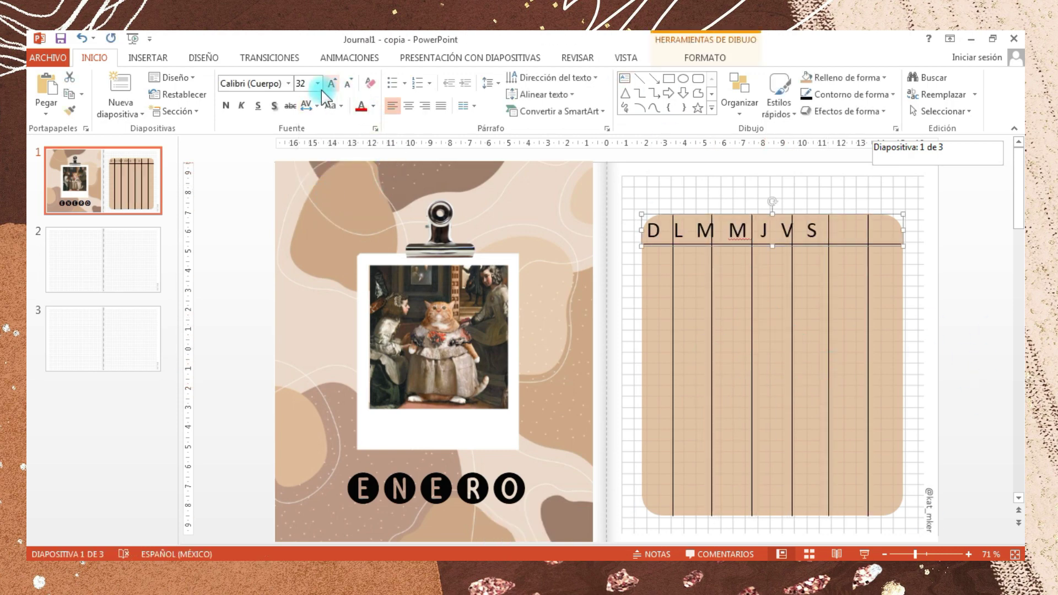
{"action": "left_click", "coordinate": [288, 84]}
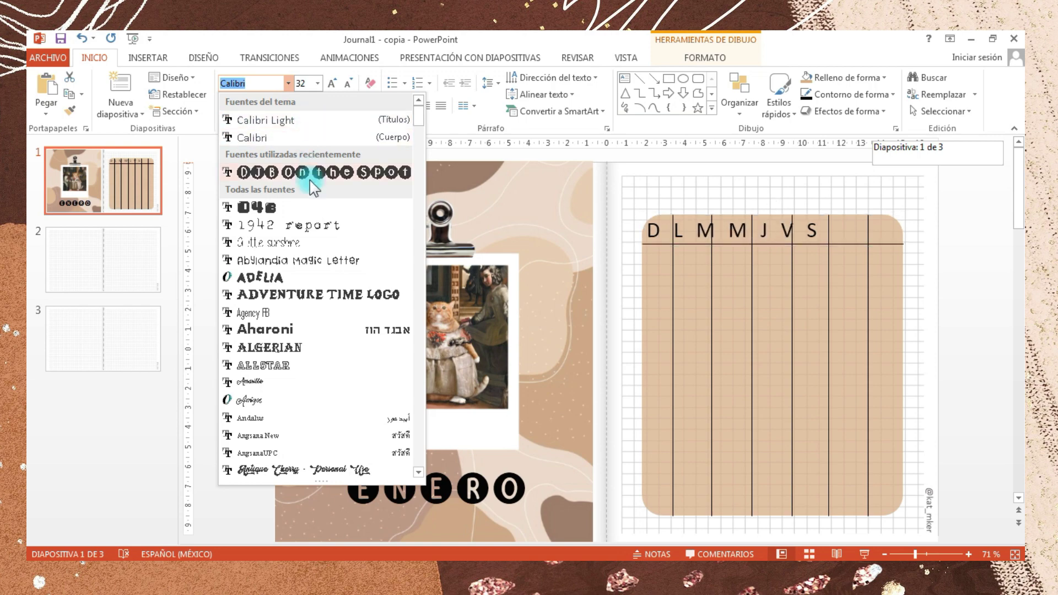
{"action": "left_click", "coordinate": [315, 226]}
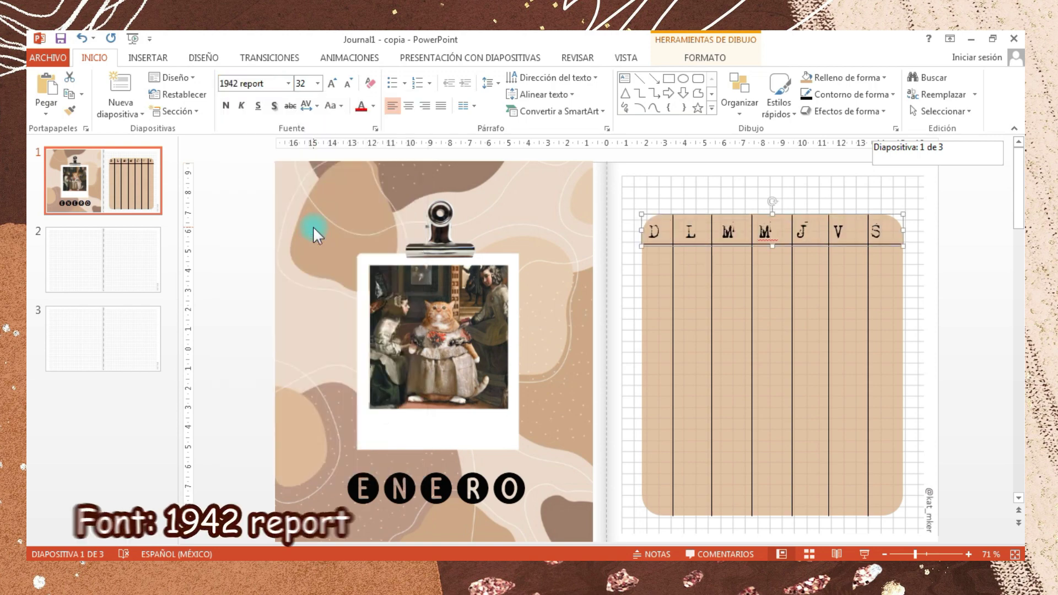
{"action": "left_click_drag", "start_coordinate": [887, 215], "coordinate": [897, 215]}
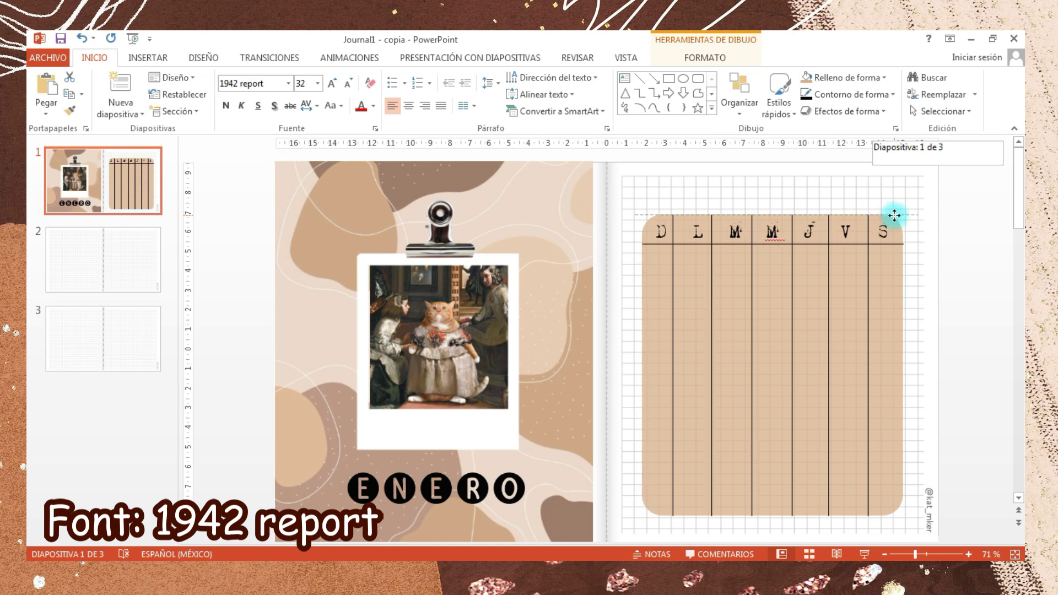
{"action": "left_click", "coordinate": [993, 252]}
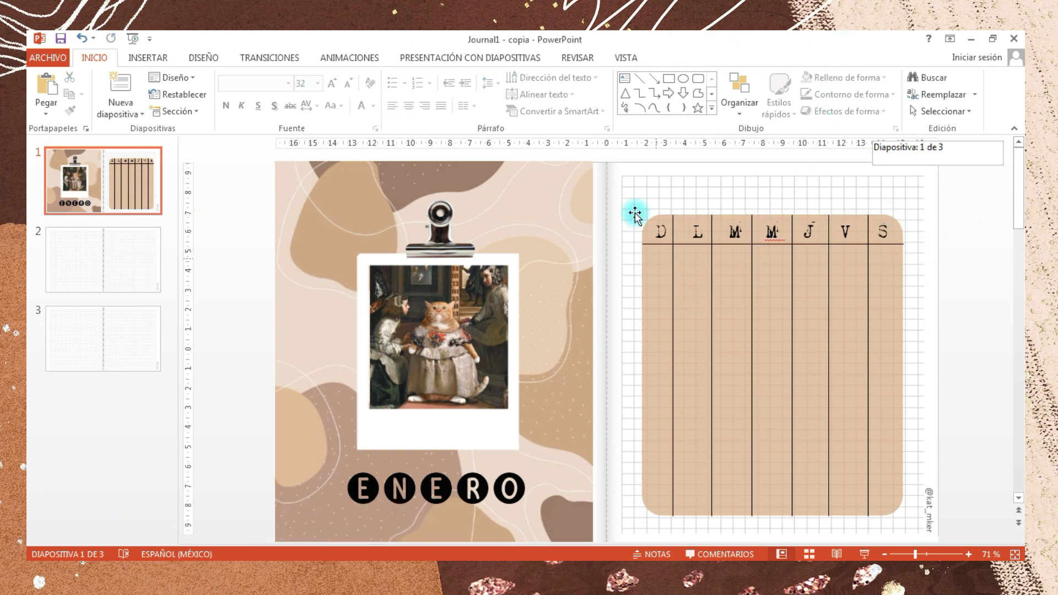
{"action": "left_click", "coordinate": [643, 82]}
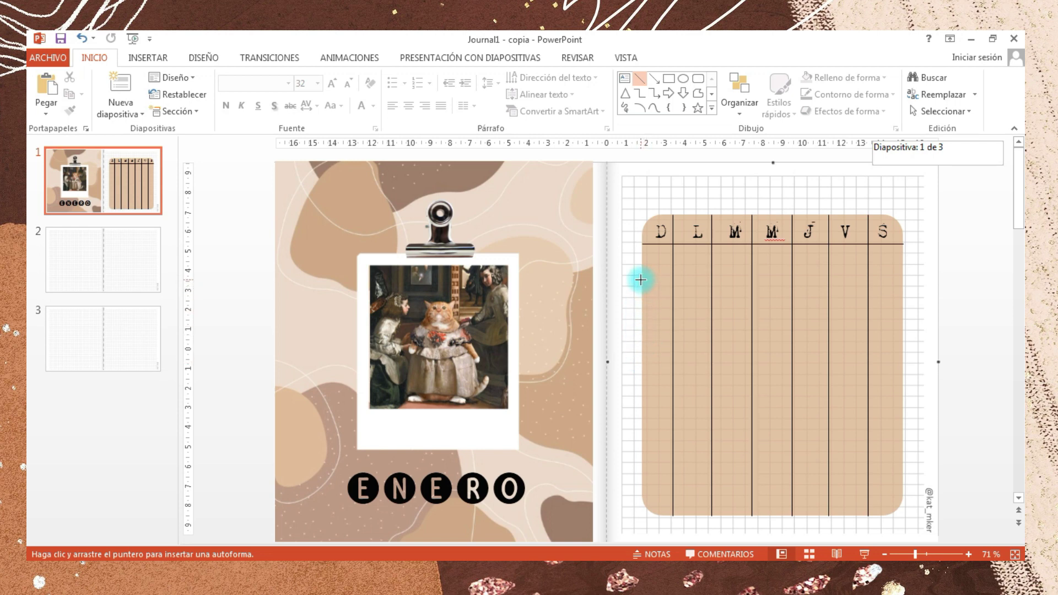
Draw a horizontal line across the calendar and give it an outline colour.
{"action": "left_click_drag", "start_coordinate": [640, 280], "coordinate": [902, 280]}
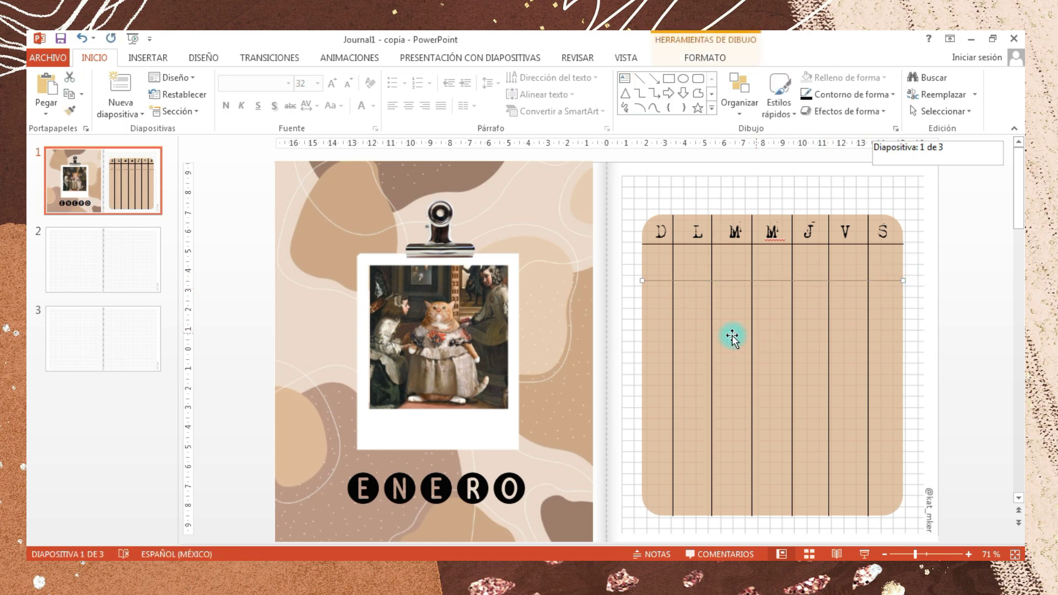
{"action": "right_click", "coordinate": [683, 281]}
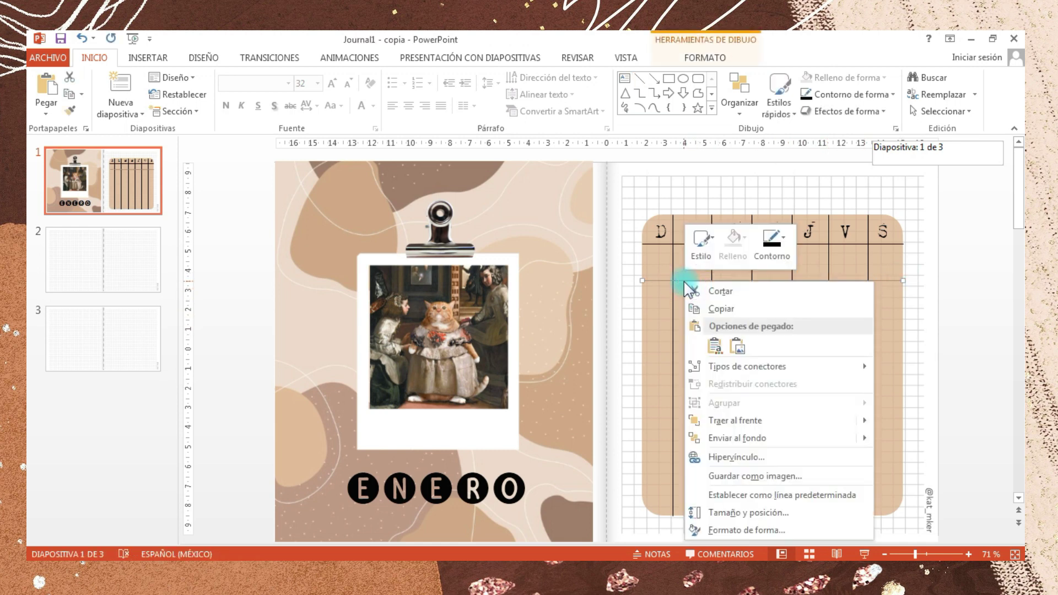
{"action": "left_click", "coordinate": [763, 252]}
{"action": "left_click", "coordinate": [770, 292]}
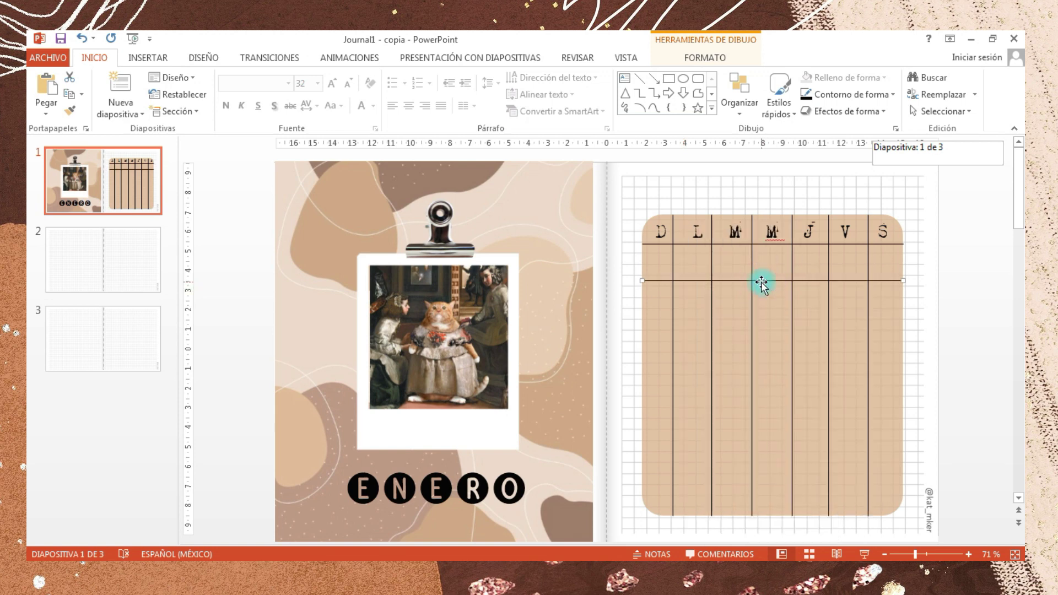
Duplicate the horizontal line down the table and move the number 1 into the V column.
{"action": "key", "text": "ctrl+v"}
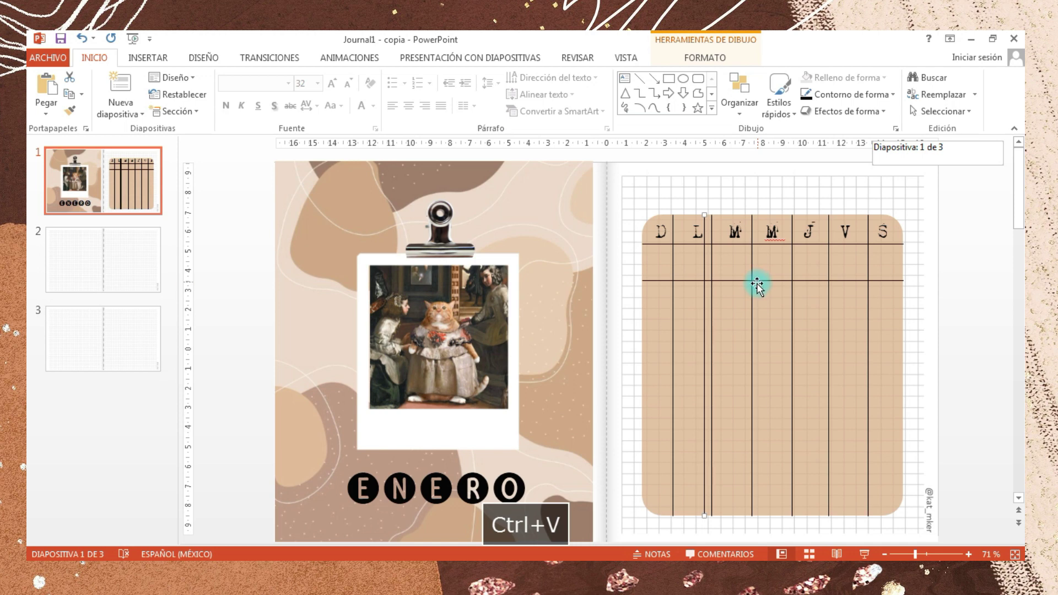
{"action": "left_click", "coordinate": [82, 38]}
{"action": "left_click", "coordinate": [718, 278]}
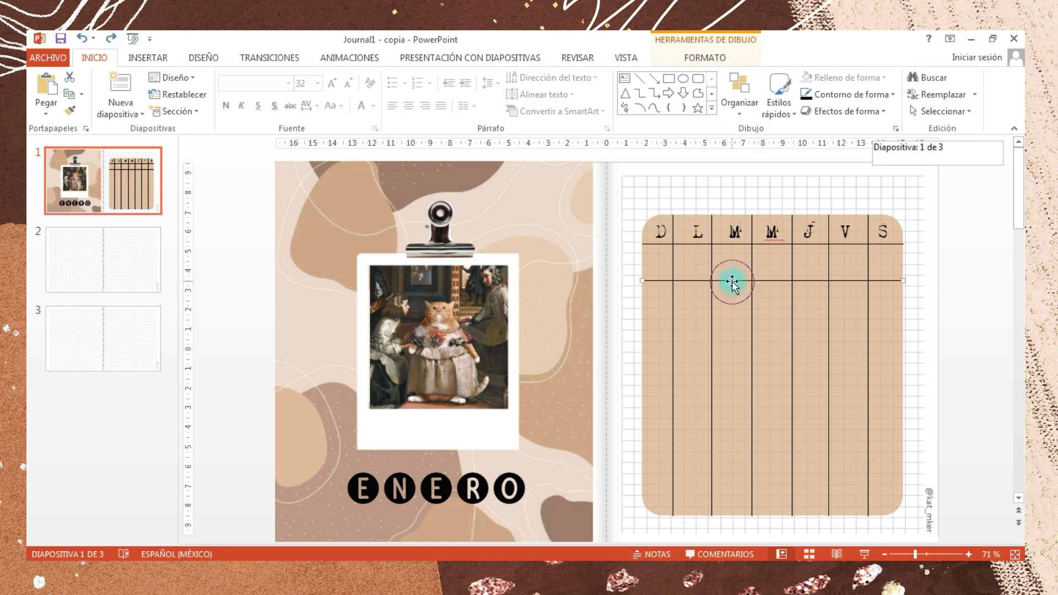
{"action": "key", "text": "ctrl+c"}
{"action": "key", "text": "ctrl+v"}
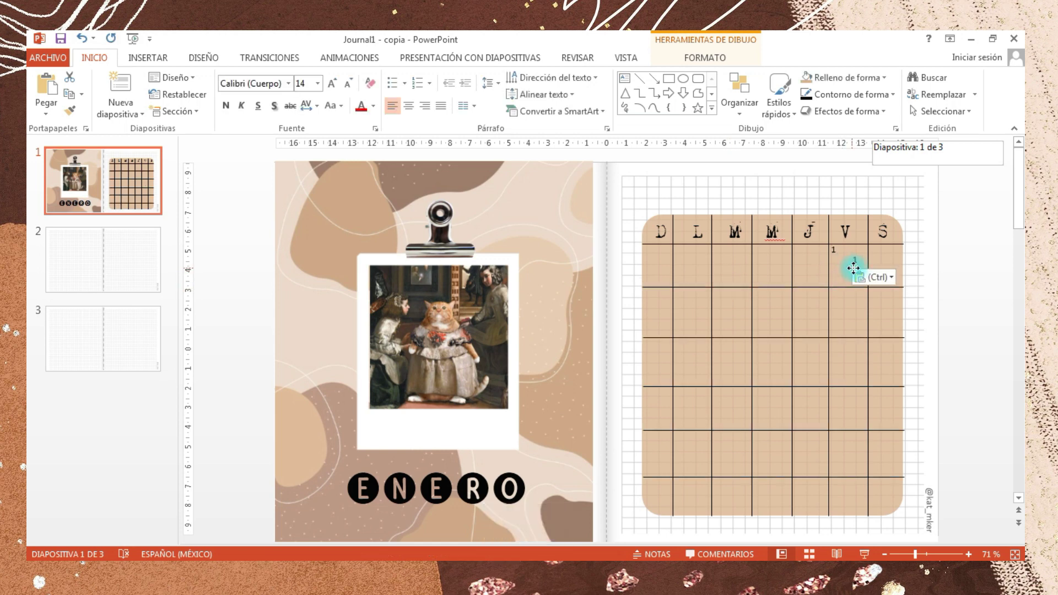
{"action": "left_click_drag", "start_coordinate": [853, 268], "coordinate": [871, 260]}
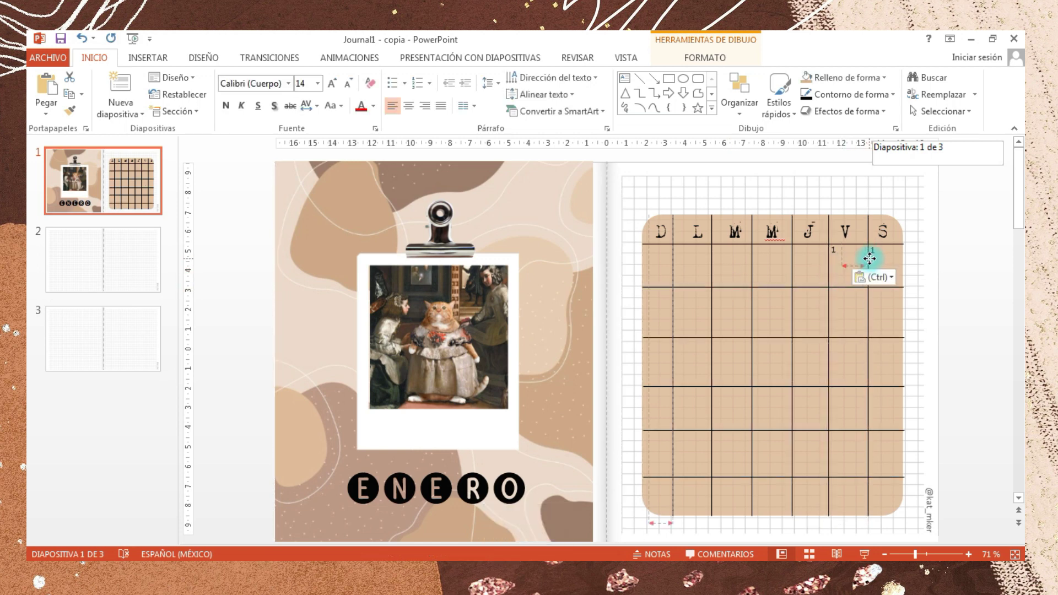
Change the copied number in the S column to 2 and deselect the finished calendar.
{"action": "double_click", "coordinate": [872, 250]}
{"action": "type", "text": "2"}
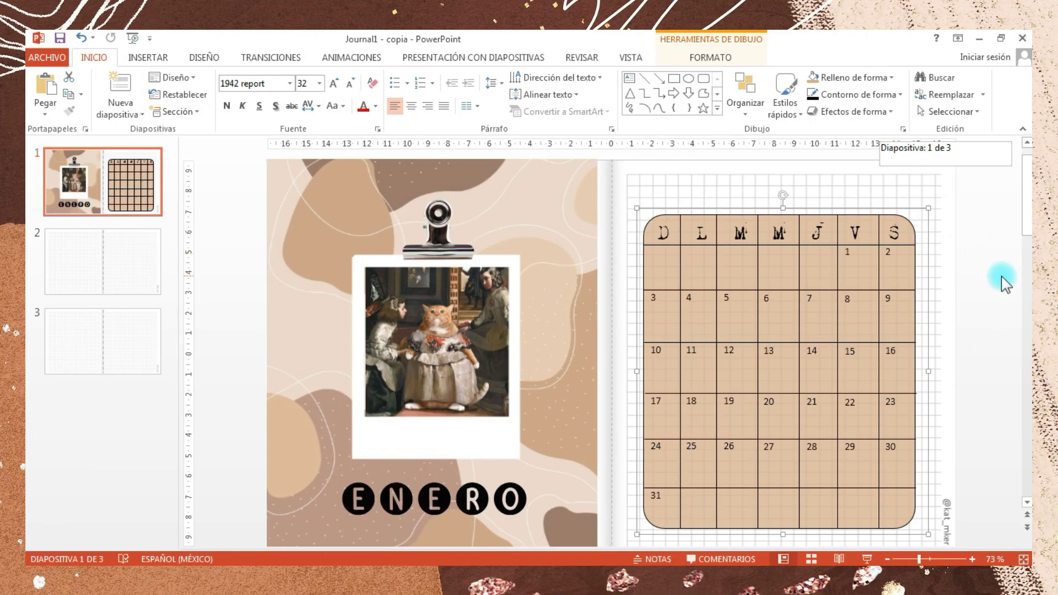
{"action": "left_click", "coordinate": [1000, 276]}
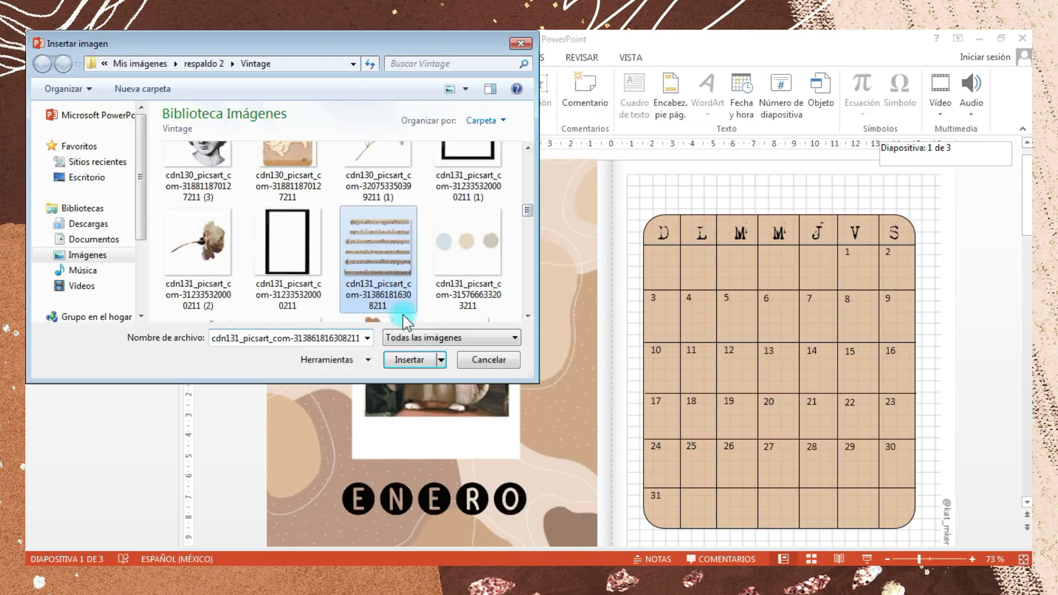
Insert the sheet-music image and crop it down to a single staff strip.
{"action": "left_click", "coordinate": [408, 360]}
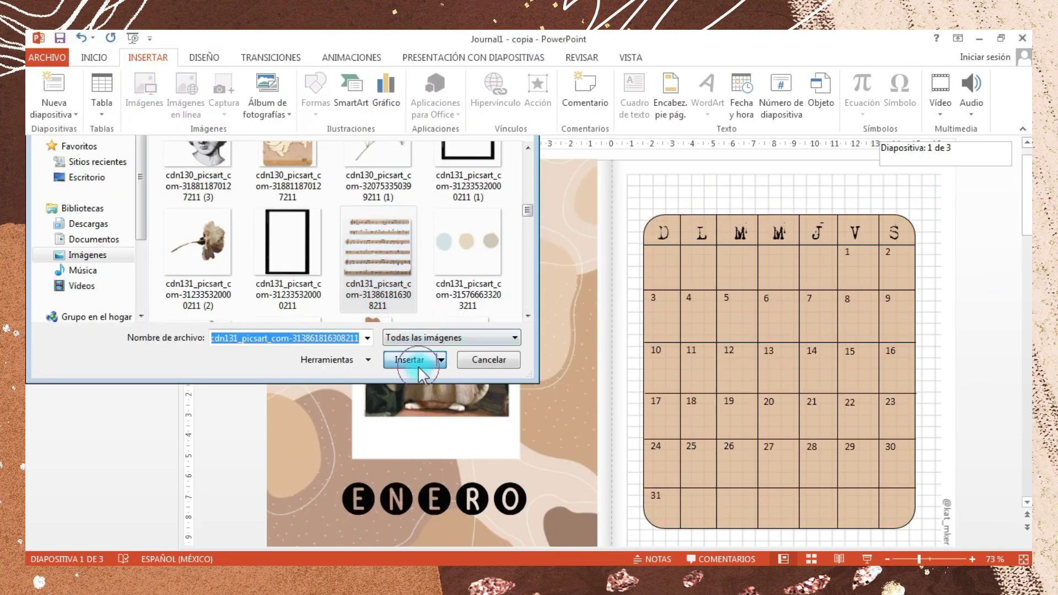
{"action": "right_click", "coordinate": [641, 252]}
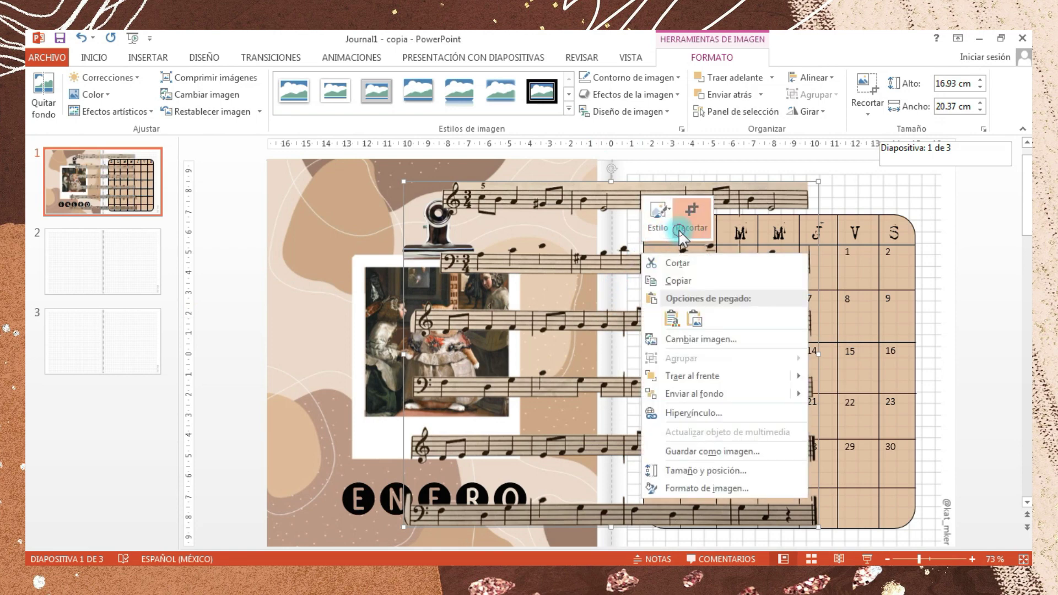
{"action": "left_click", "coordinate": [691, 216]}
{"action": "scroll", "coordinate": [618, 501], "scroll_direction": "down", "scroll_amount": 1}
{"action": "left_click_drag", "start_coordinate": [612, 506], "coordinate": [654, 209]}
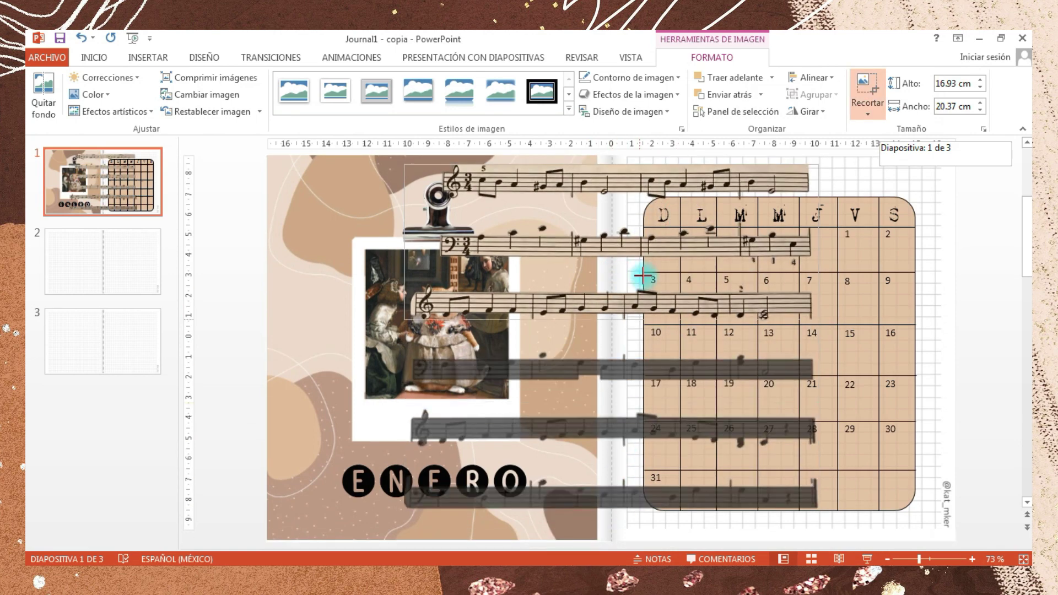
{"action": "left_click", "coordinate": [916, 229]}
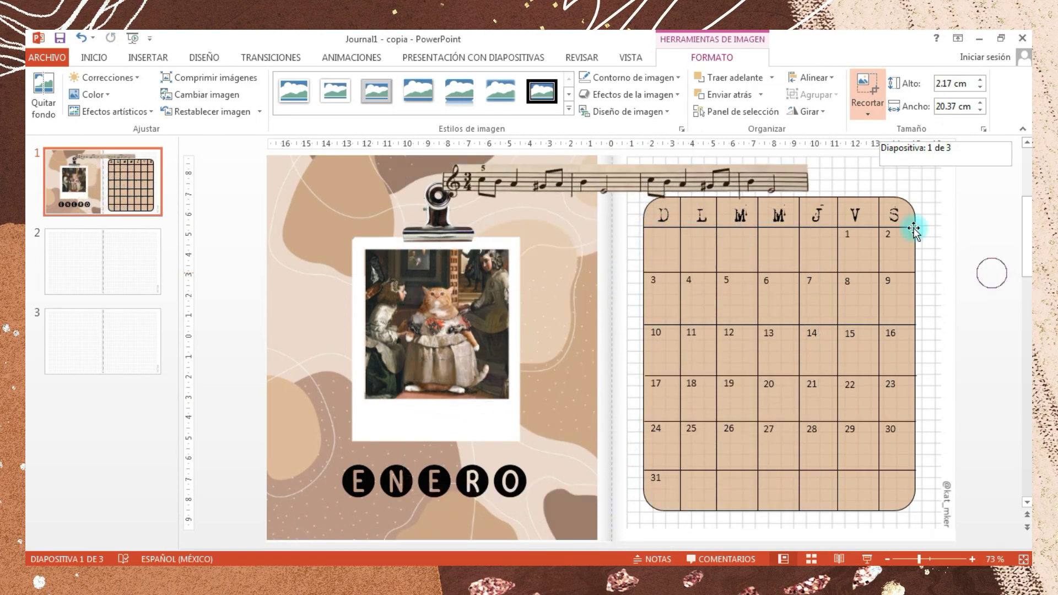
Settle the music strip above the calendar, undoing its last change.
{"action": "left_click", "coordinate": [790, 196]}
{"action": "left_click", "coordinate": [815, 216]}
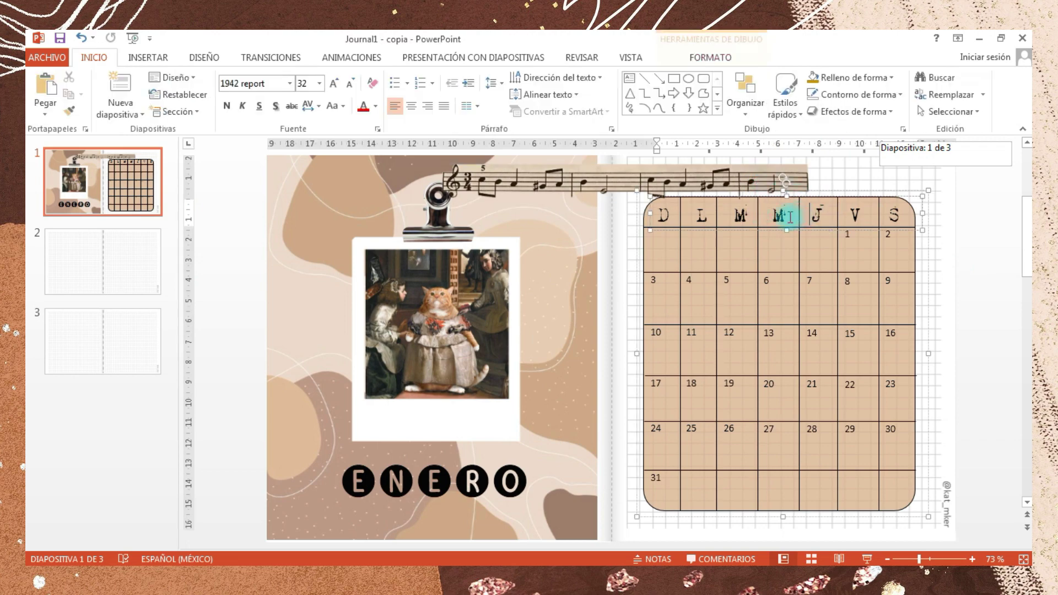
{"action": "left_click", "coordinate": [728, 183]}
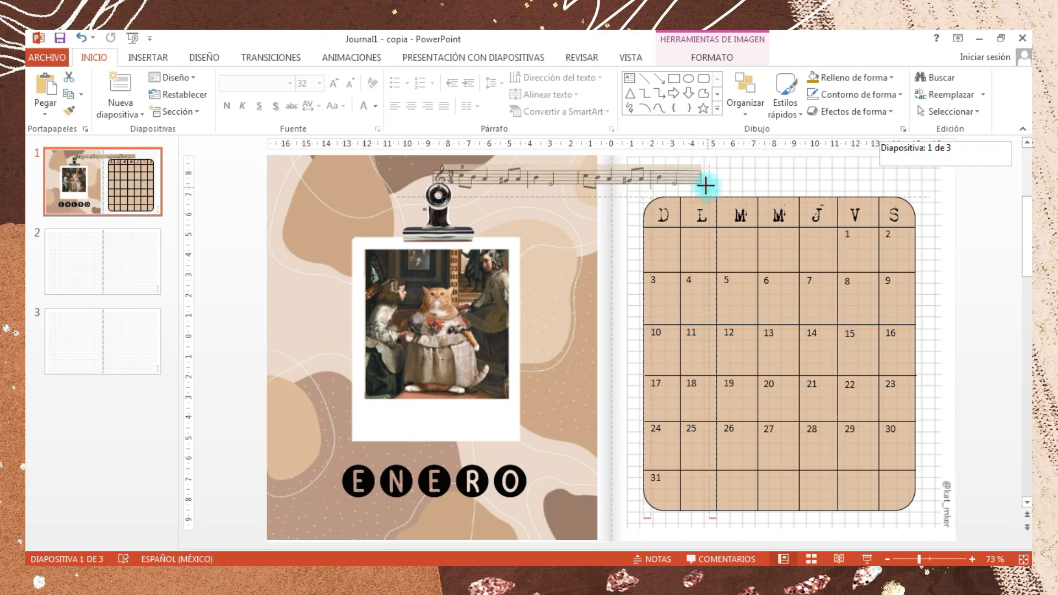
{"action": "key", "text": "ctrl+z"}
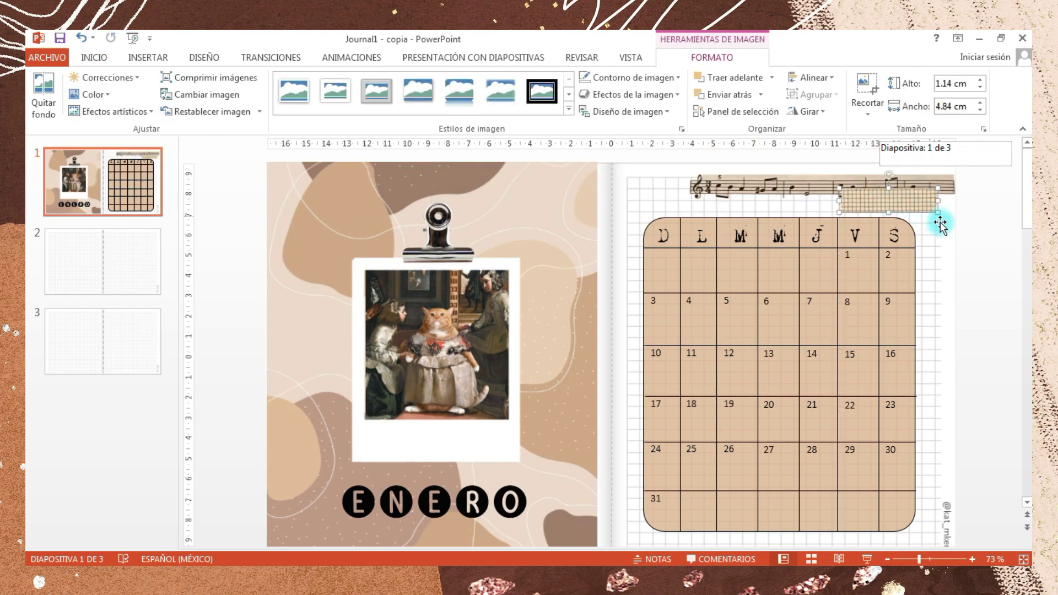
{"action": "left_click", "coordinate": [977, 236]}
{"action": "scroll", "coordinate": [967, 347], "scroll_direction": "down", "scroll_amount": 1}
{"action": "scroll", "coordinate": [966, 348], "scroll_direction": "down", "scroll_amount": 1}
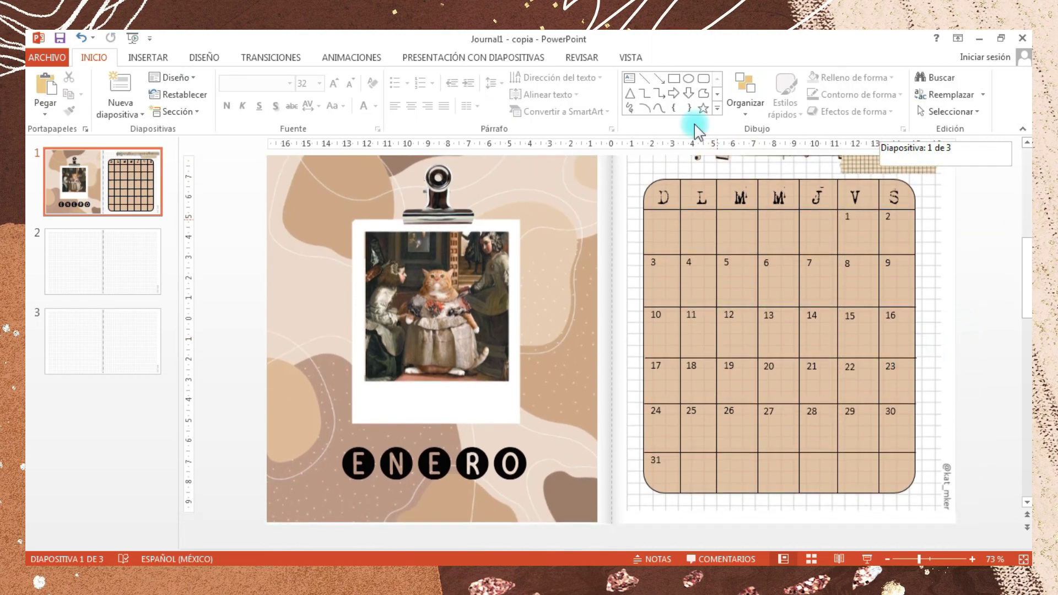
Draw a thin rectangle under the 10–16 row and fill it with an eyedropped brown.
{"action": "left_click", "coordinate": [675, 79]}
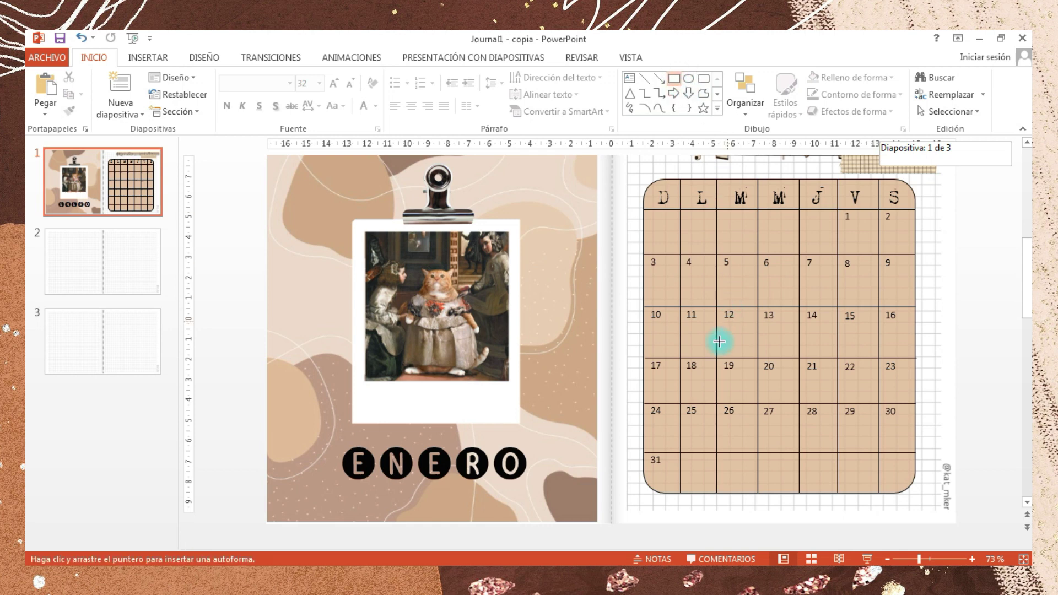
{"action": "left_click_drag", "start_coordinate": [651, 322], "coordinate": [905, 337]}
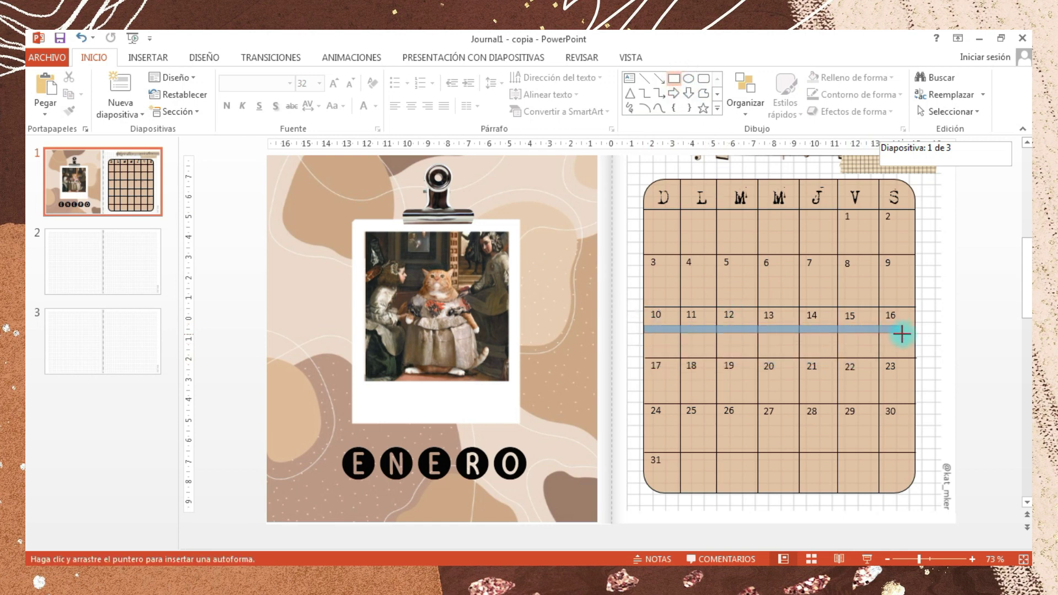
{"action": "right_click", "coordinate": [880, 331]}
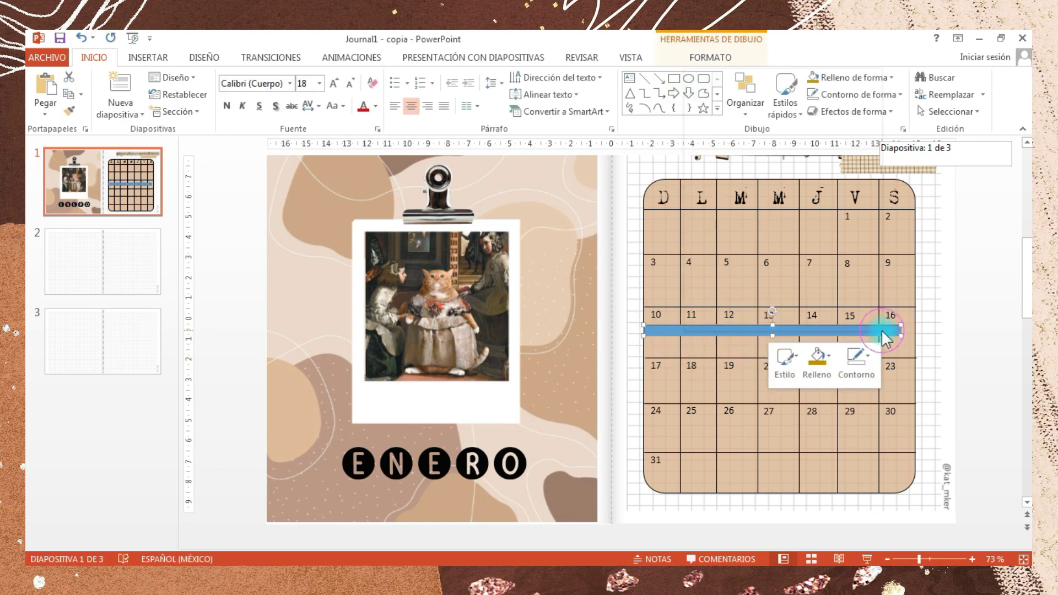
{"action": "left_click", "coordinate": [817, 360]}
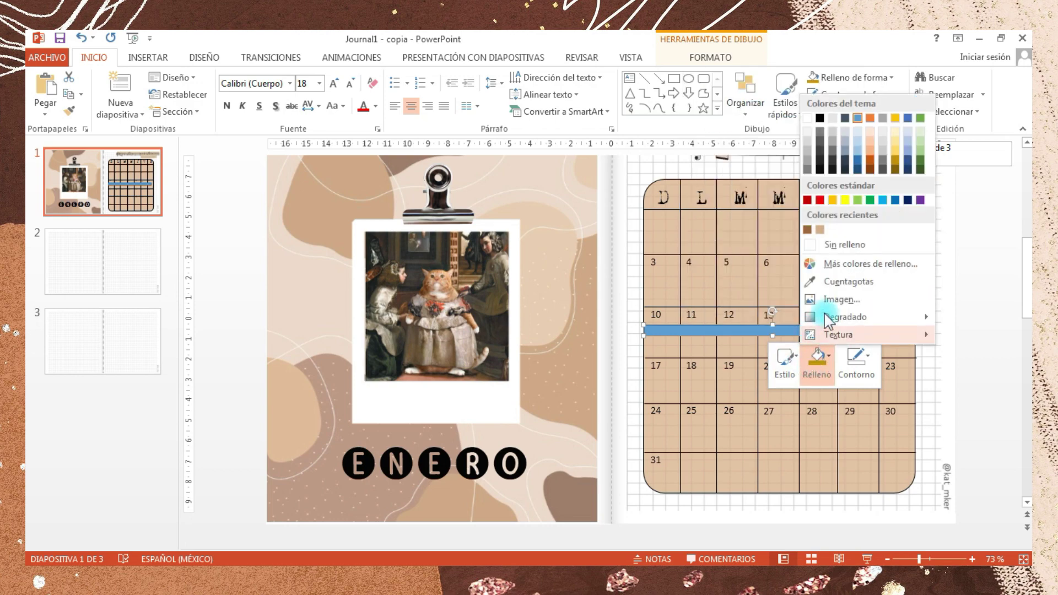
{"action": "left_click", "coordinate": [833, 286]}
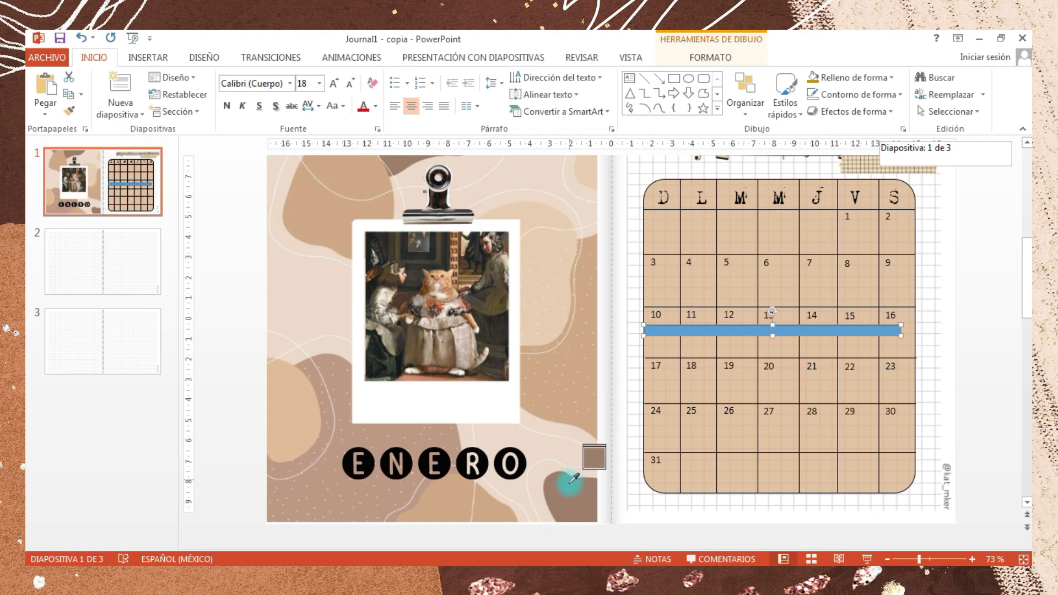
{"action": "left_click", "coordinate": [572, 483]}
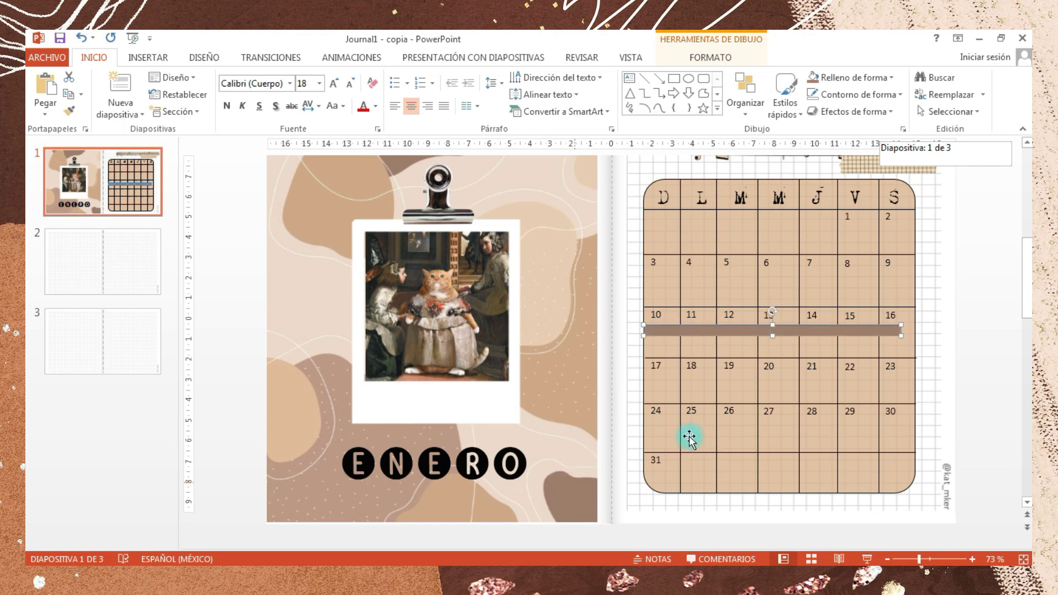
Remove the bar's outline and set its fill to RGB 155,122,103 at 17% transparency.
{"action": "right_click", "coordinate": [876, 329]}
{"action": "left_click", "coordinate": [851, 361]}
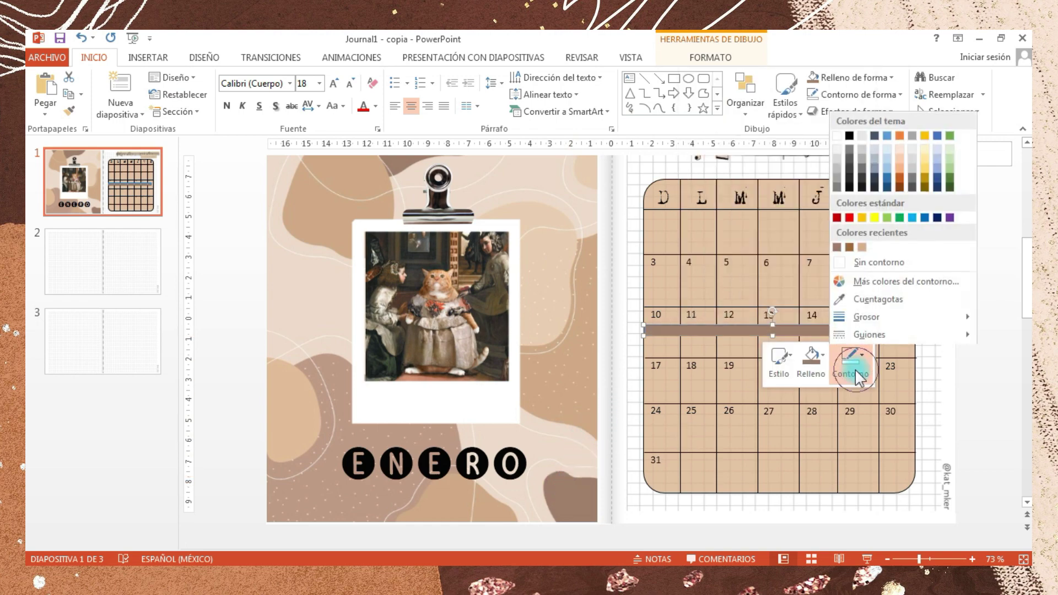
{"action": "left_click", "coordinate": [879, 266]}
{"action": "left_click", "coordinate": [811, 361]}
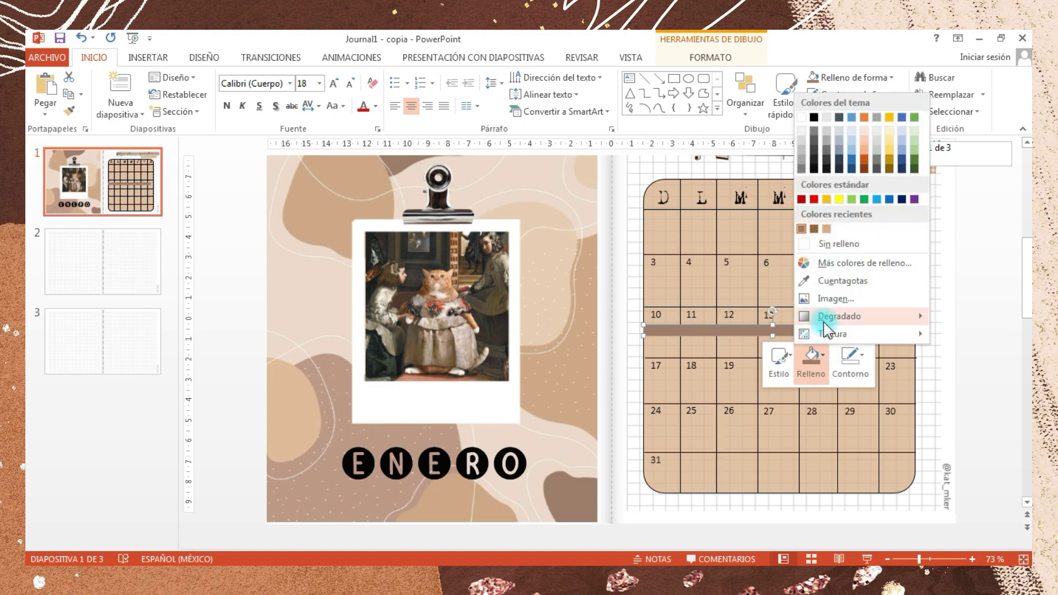
{"action": "left_click", "coordinate": [851, 265]}
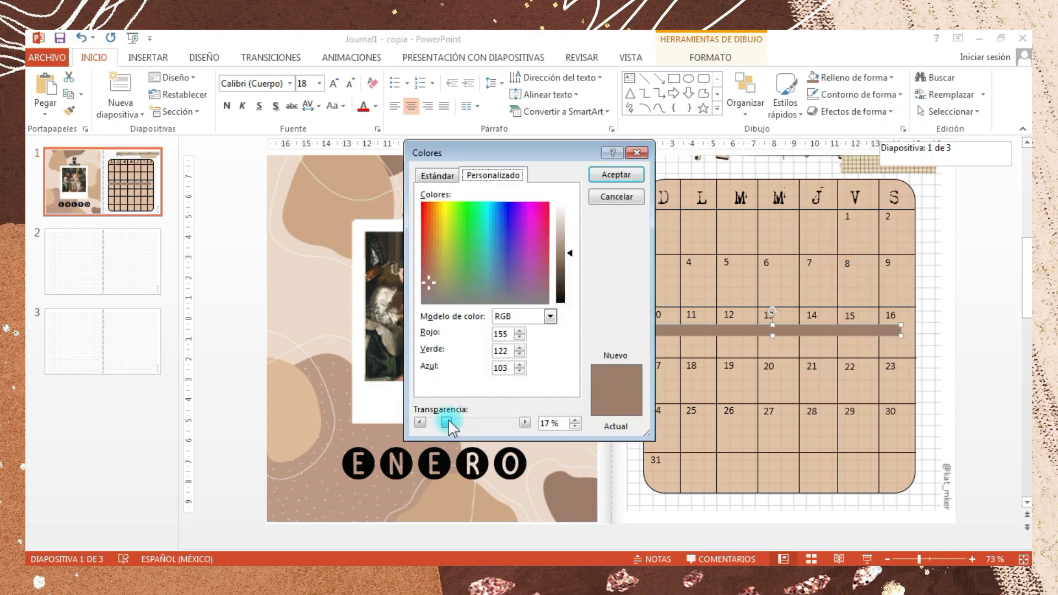
{"action": "left_click", "coordinate": [632, 177]}
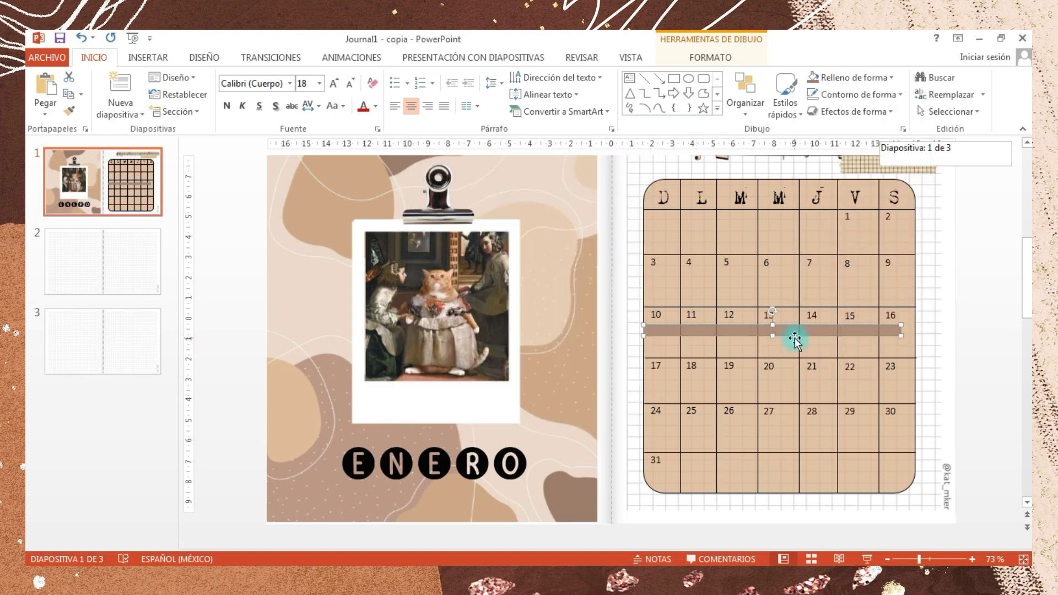
Move the bar diagonally to the calendar's lower edge and paste a second copy below it.
{"action": "left_click_drag", "start_coordinate": [794, 331], "coordinate": [754, 422]}
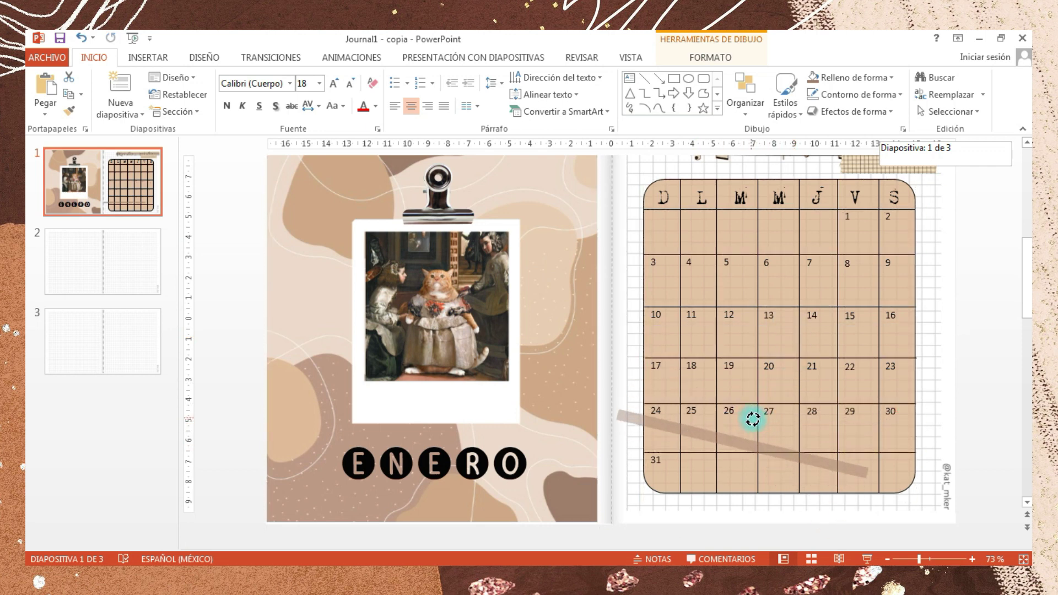
{"action": "left_click_drag", "start_coordinate": [754, 450], "coordinate": [742, 469]}
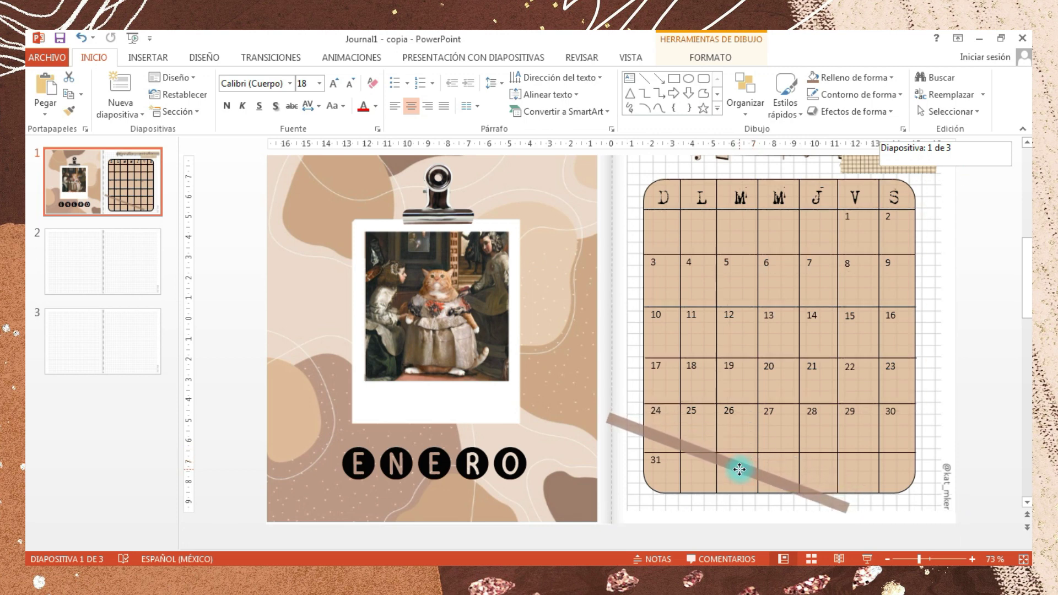
{"action": "left_click_drag", "start_coordinate": [742, 470], "coordinate": [737, 472]}
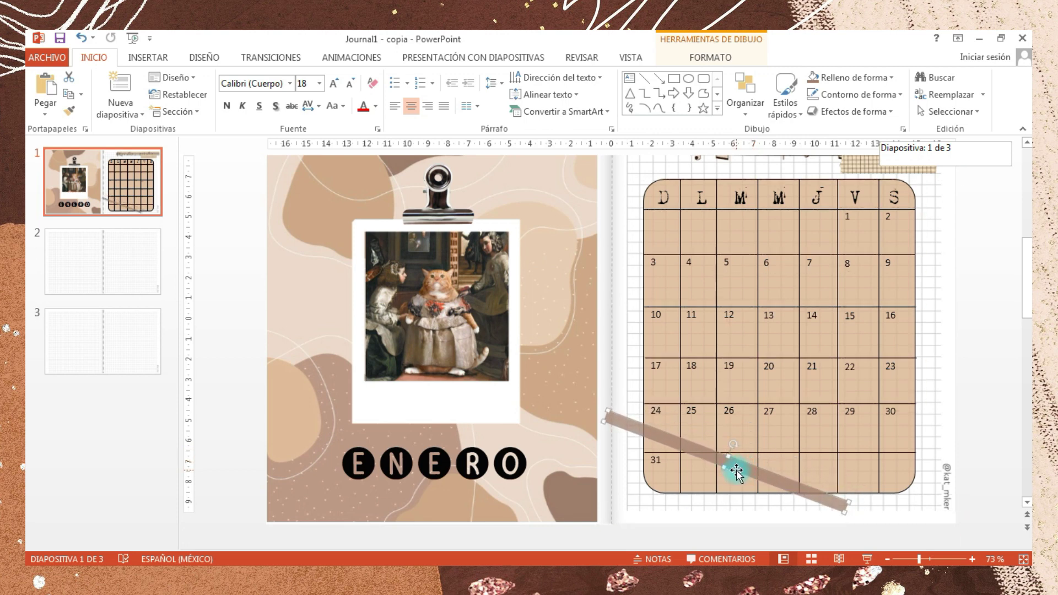
{"action": "key", "text": "ctrl+v"}
{"action": "mouse_move", "coordinate": [737, 471]}
{"action": "left_mouse_down"}
{"action": "mouse_move", "coordinate": [752, 480]}
{"action": "mouse_move", "coordinate": [721, 542]}
{"action": "mouse_move", "coordinate": [743, 538]}
{"action": "left_mouse_up"}
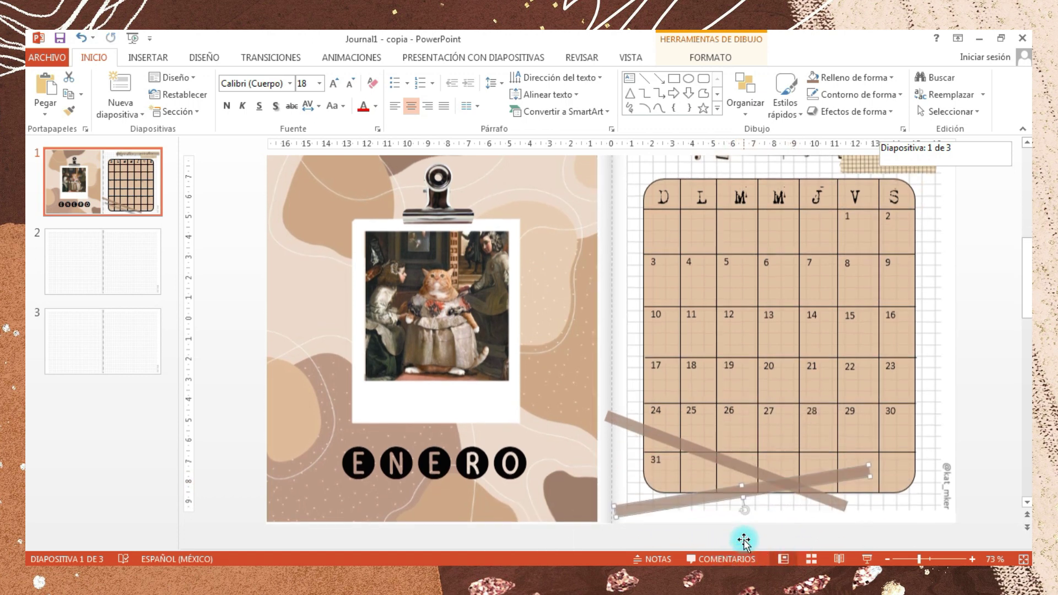
Give the upper tape strip a lighter brown fill at 16% transparency.
{"action": "left_click", "coordinate": [830, 499]}
{"action": "scroll", "coordinate": [830, 500], "scroll_direction": "up", "scroll_amount": 2}
{"action": "right_click", "coordinate": [691, 436]}
{"action": "left_click", "coordinate": [668, 438]}
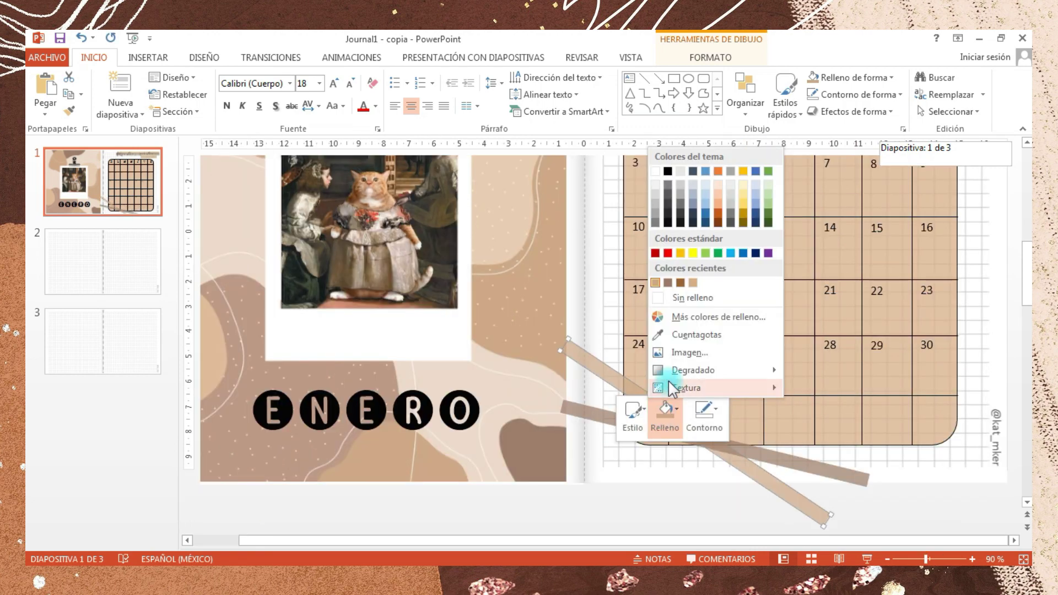
{"action": "left_click", "coordinate": [692, 317]}
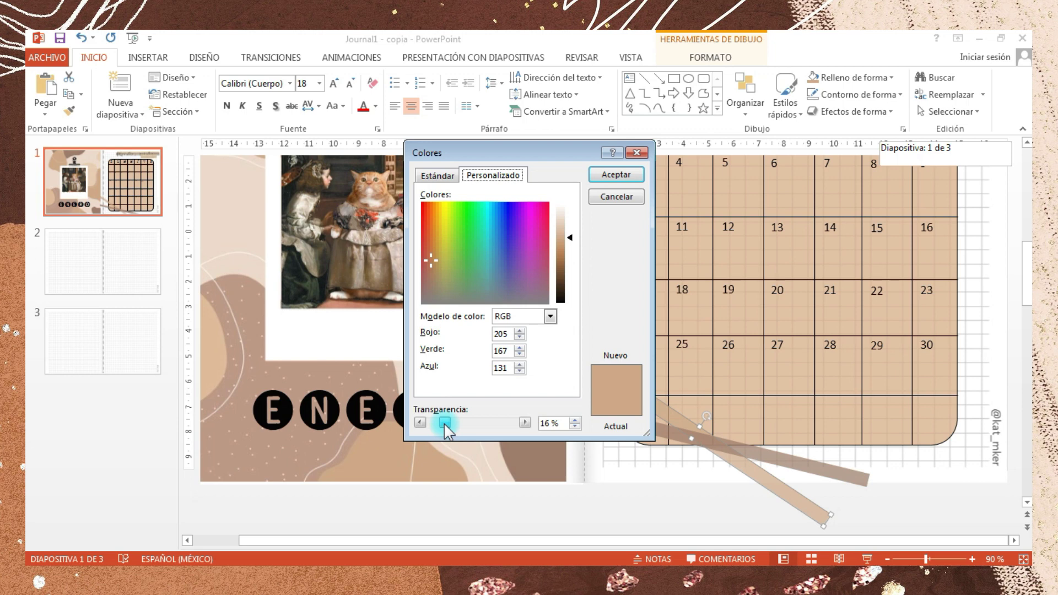
{"action": "left_click", "coordinate": [656, 210]}
{"action": "left_click", "coordinate": [639, 175]}
Group the two tape strips and delete them from the slide.
{"action": "left_click", "coordinate": [728, 362]}
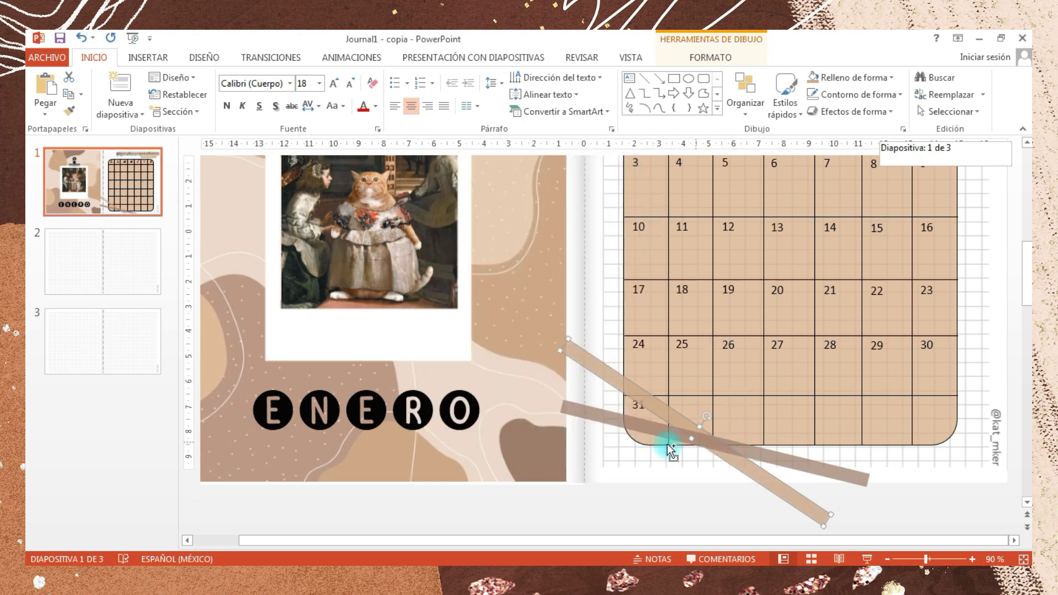
{"action": "left_click", "coordinate": [614, 417], "text": "shift"}
{"action": "right_click", "coordinate": [615, 421]}
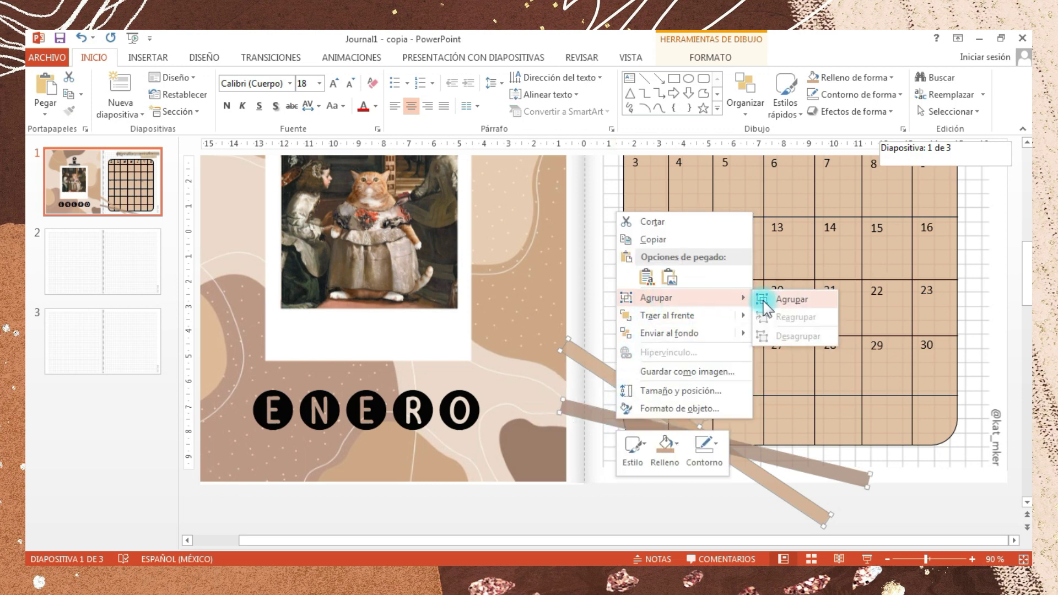
{"action": "left_click", "coordinate": [788, 300]}
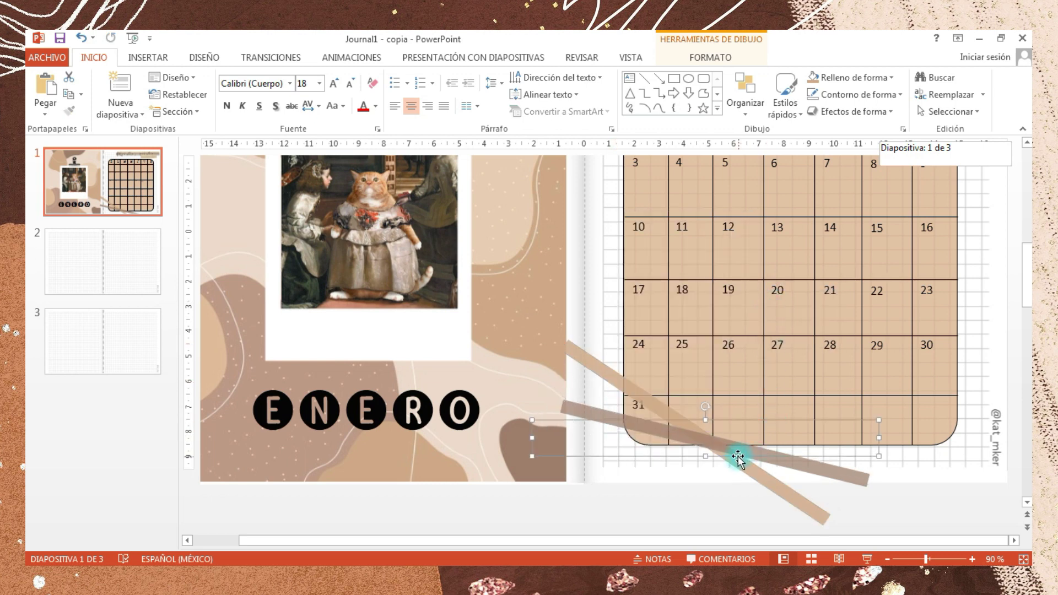
{"action": "left_click", "coordinate": [747, 472]}
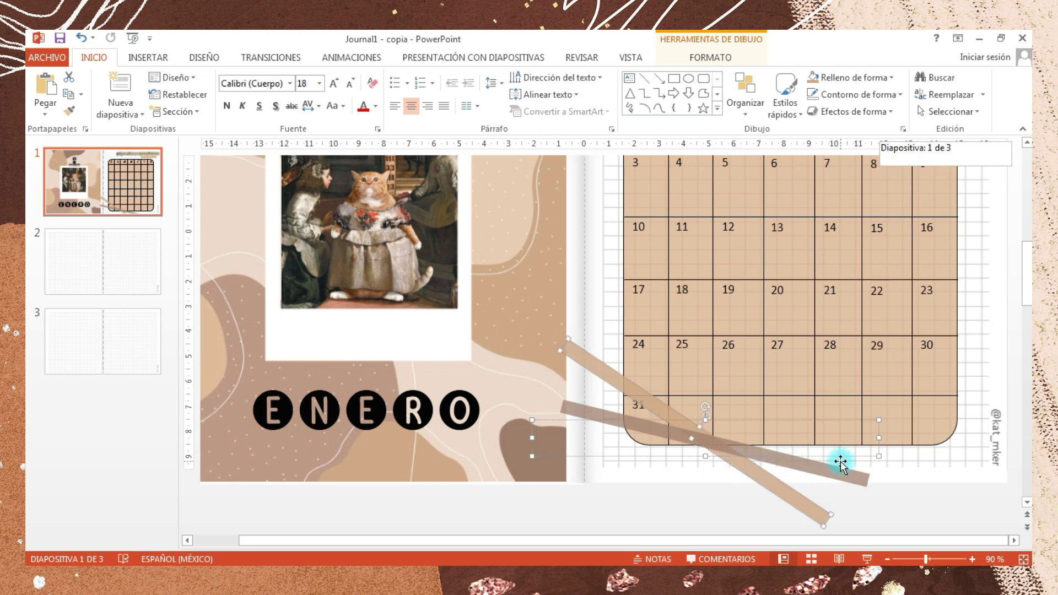
{"action": "scroll", "coordinate": [849, 441], "scroll_direction": "up", "scroll_amount": 1}
{"action": "key", "text": "Delete"}
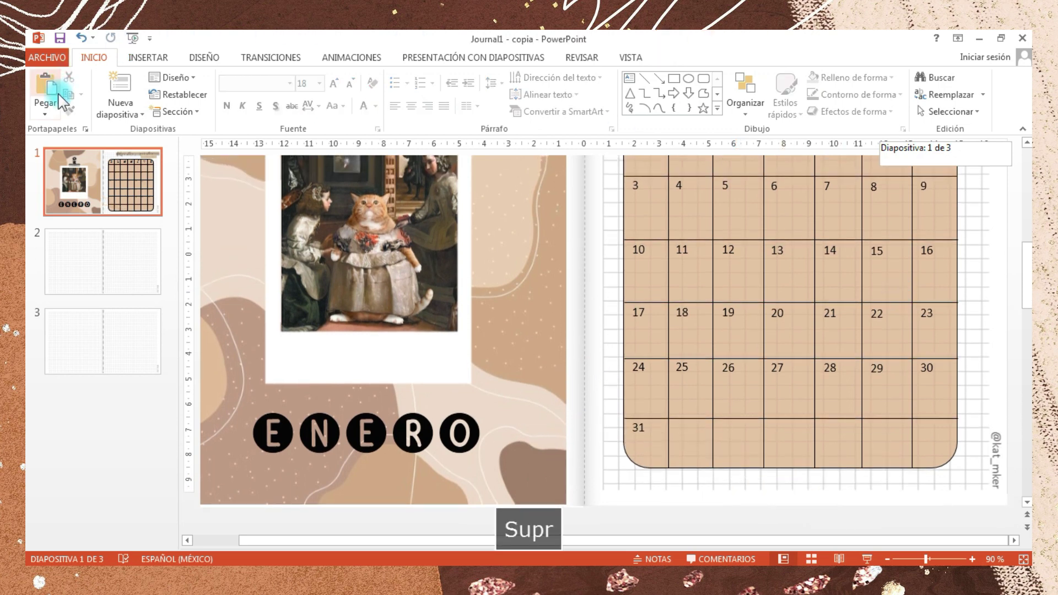
Paste the tape strips back as a picture over the calendar and crop its lower-left part.
{"action": "left_click", "coordinate": [45, 106]}
{"action": "left_click", "coordinate": [65, 149]}
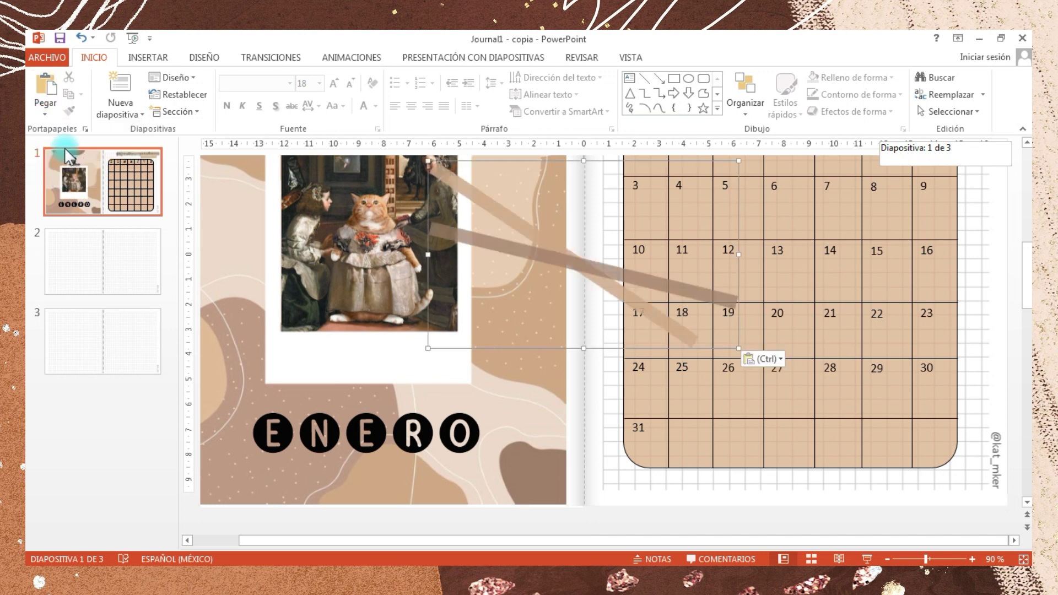
{"action": "left_click_drag", "start_coordinate": [589, 288], "coordinate": [654, 359]}
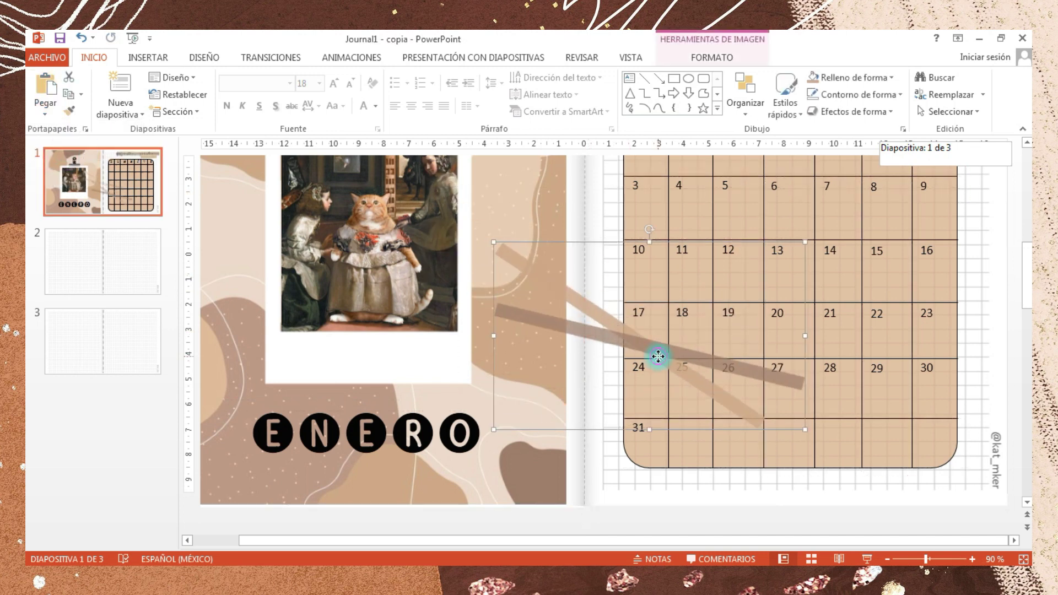
{"action": "right_click", "coordinate": [658, 357]}
{"action": "left_click", "coordinate": [706, 384]}
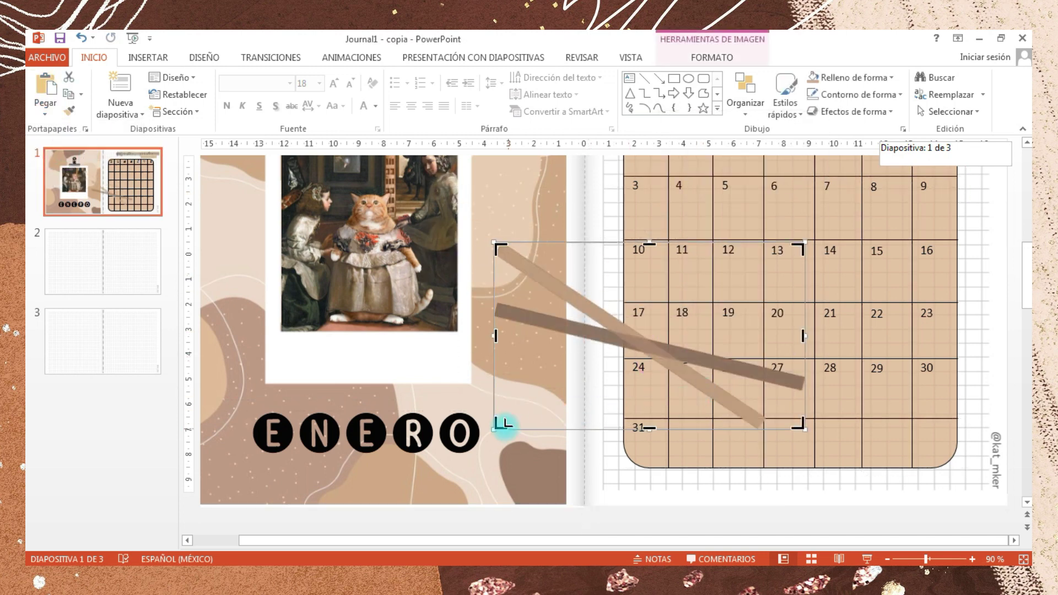
{"action": "left_click_drag", "start_coordinate": [499, 424], "coordinate": [511, 385]}
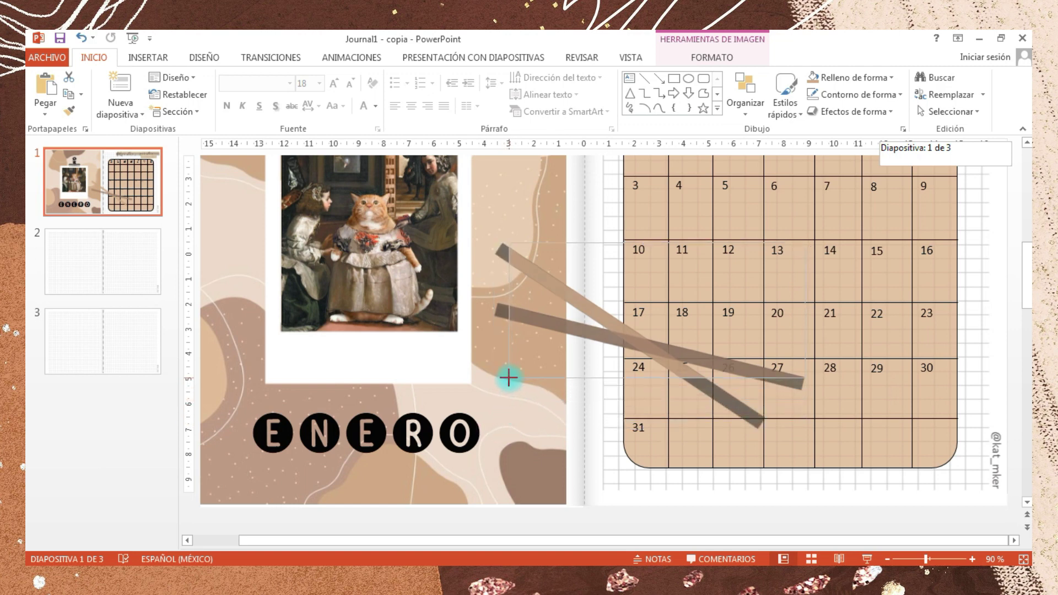
{"action": "left_click_drag", "start_coordinate": [507, 376], "coordinate": [507, 374]}
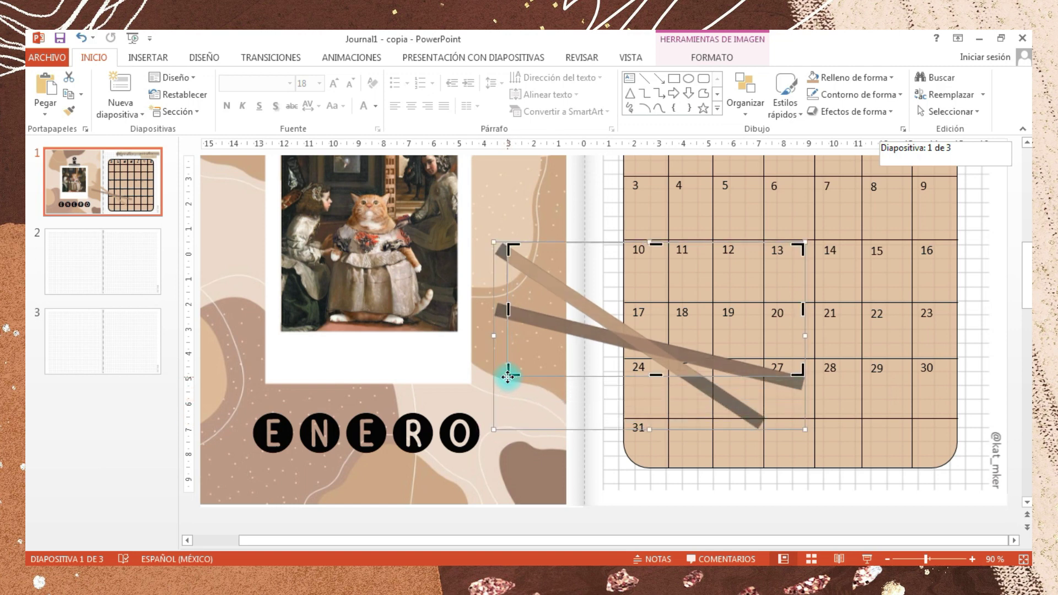
{"action": "left_click", "coordinate": [1019, 450]}
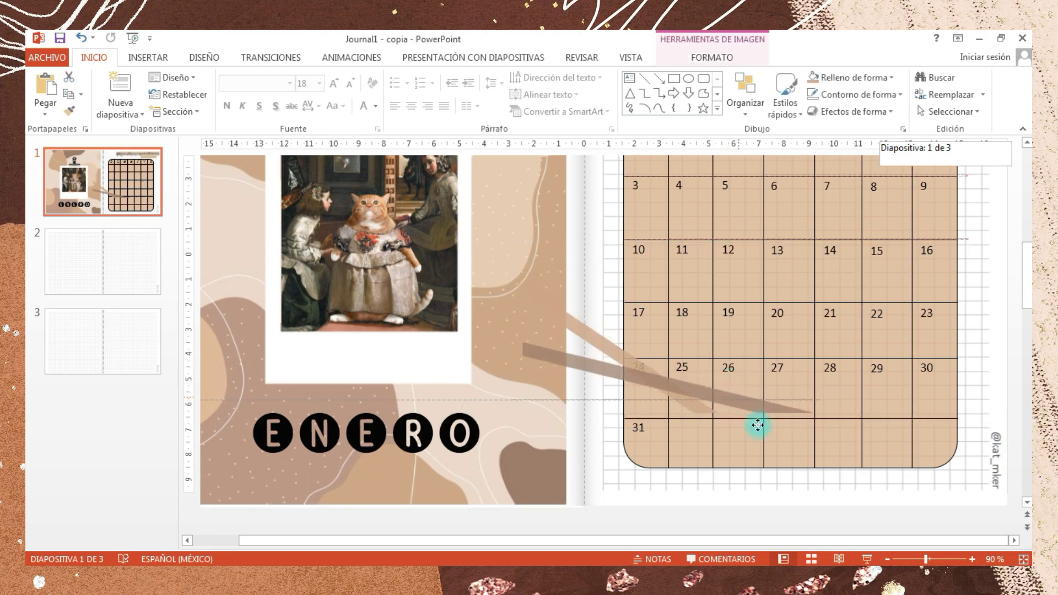
Place the tape at the calendar's bottom-left corner and shift the grid tape right.
{"action": "left_click_drag", "start_coordinate": [723, 361], "coordinate": [803, 491]}
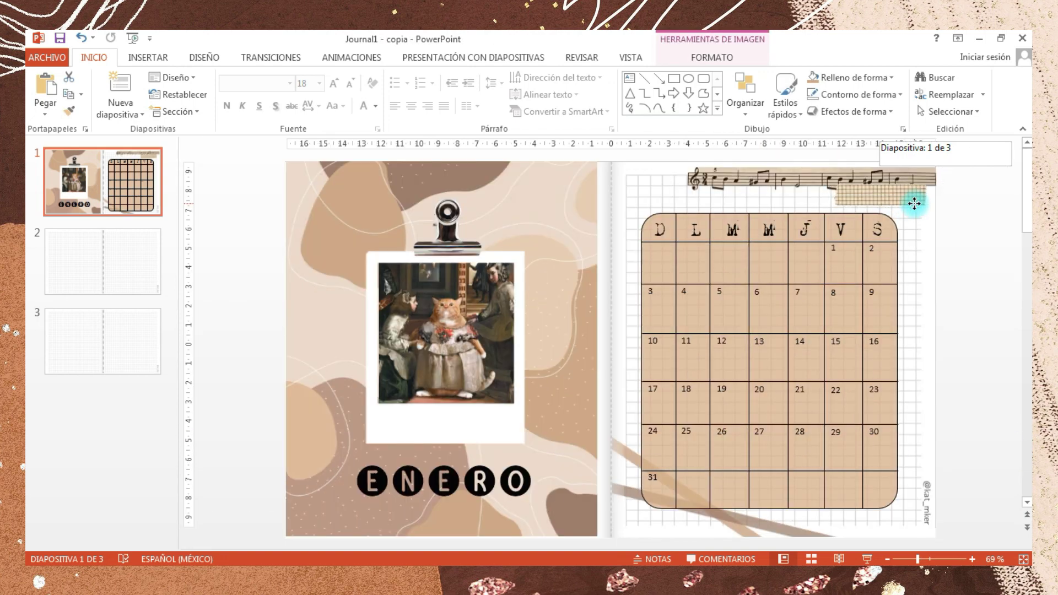
{"action": "left_click_drag", "start_coordinate": [911, 198], "coordinate": [923, 198]}
{"action": "left_click", "coordinate": [987, 276]}
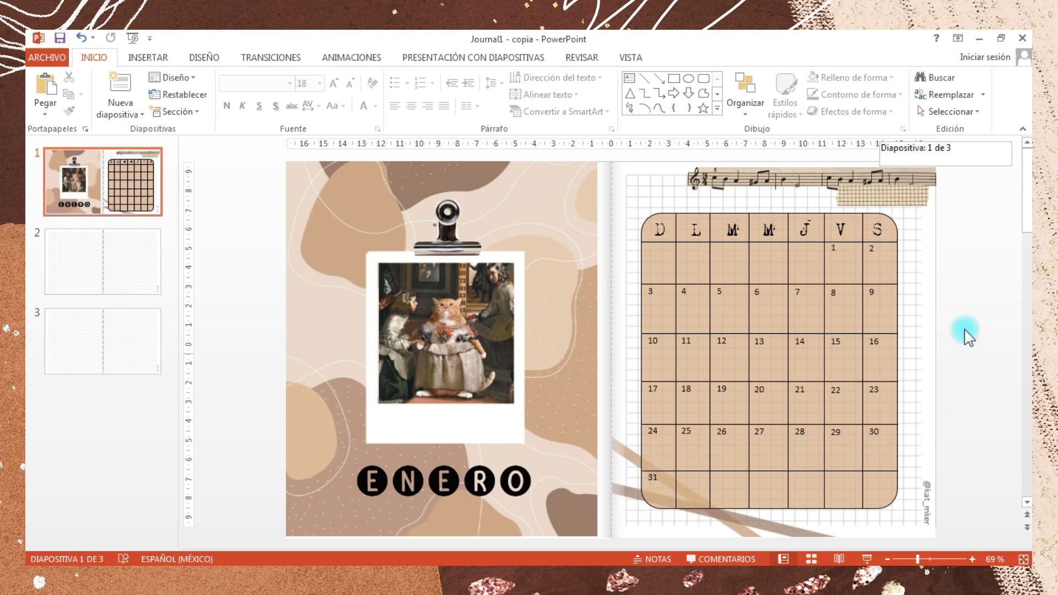
Insert the torn paper texture onto slide 2's left page and move the print strip to its left edge.
{"action": "scroll", "coordinate": [951, 313], "scroll_direction": "down", "scroll_amount": 1}
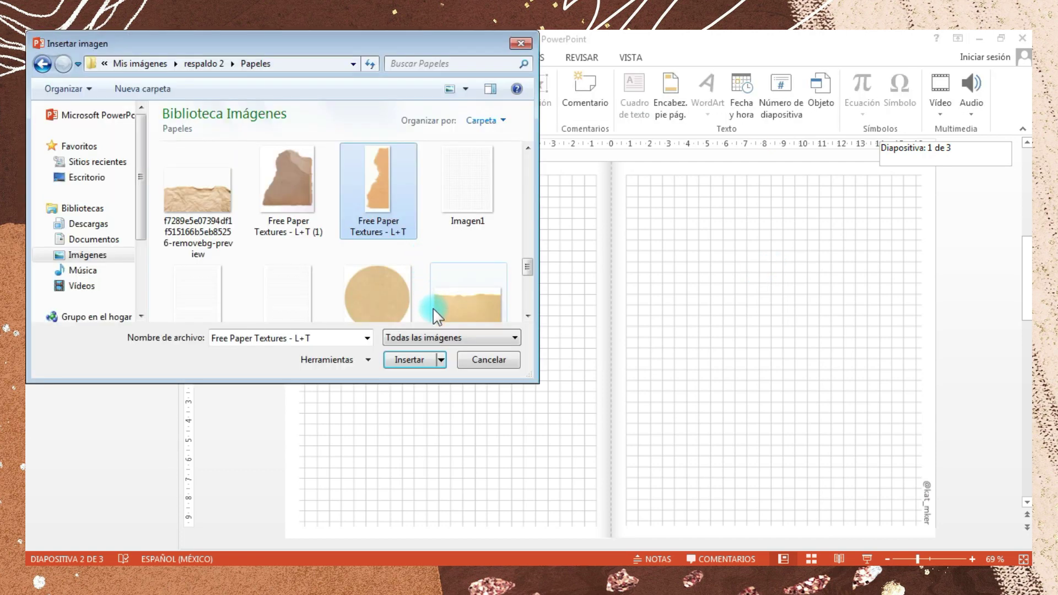
{"action": "left_click", "coordinate": [408, 362]}
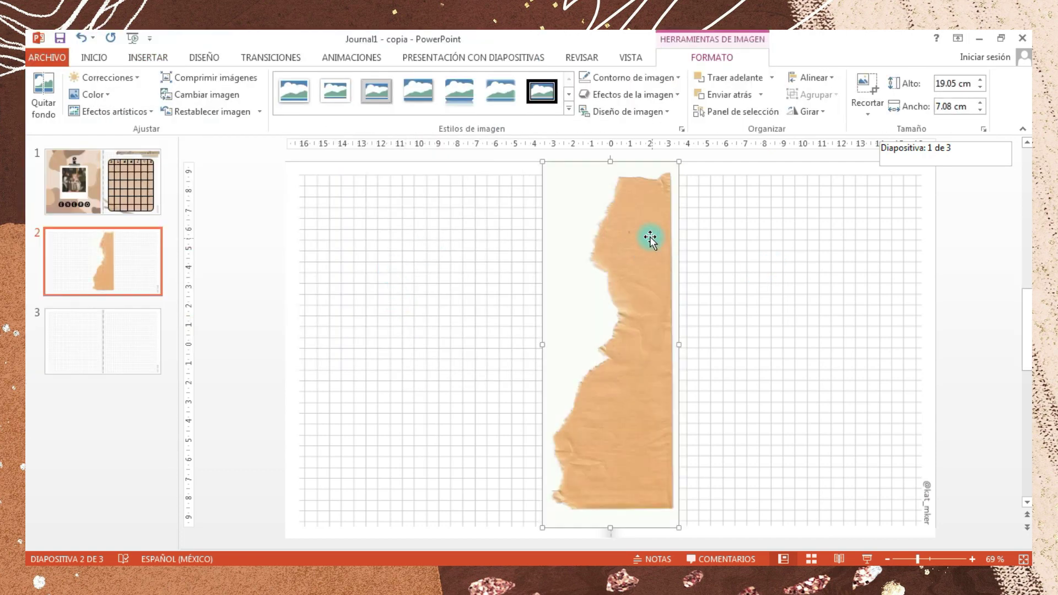
{"action": "left_click_drag", "start_coordinate": [649, 236], "coordinate": [482, 264]}
{"action": "left_click", "coordinate": [43, 97]}
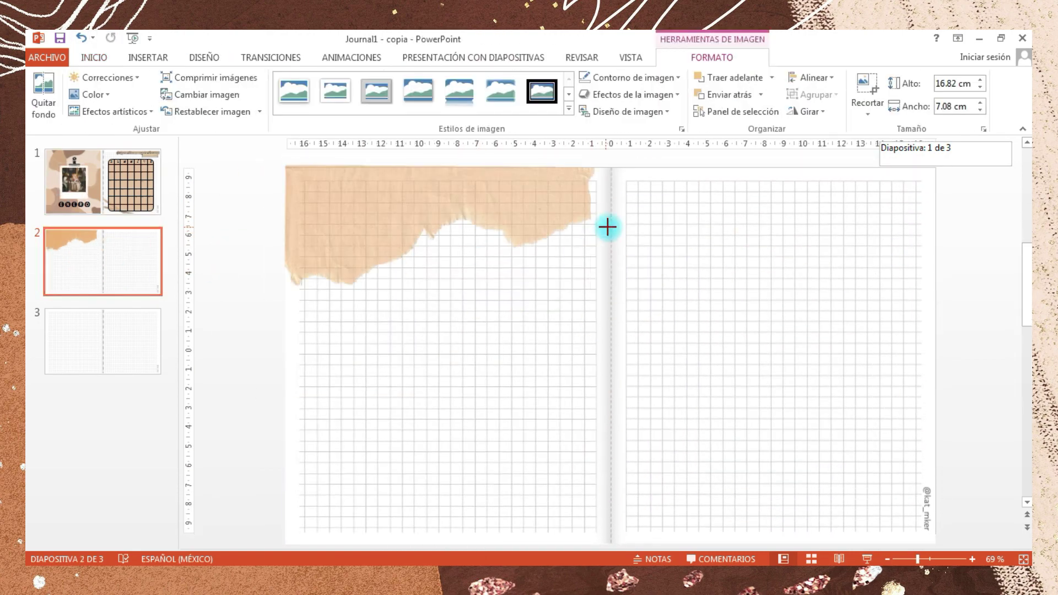
{"action": "left_click_drag", "start_coordinate": [325, 269], "coordinate": [307, 266]}
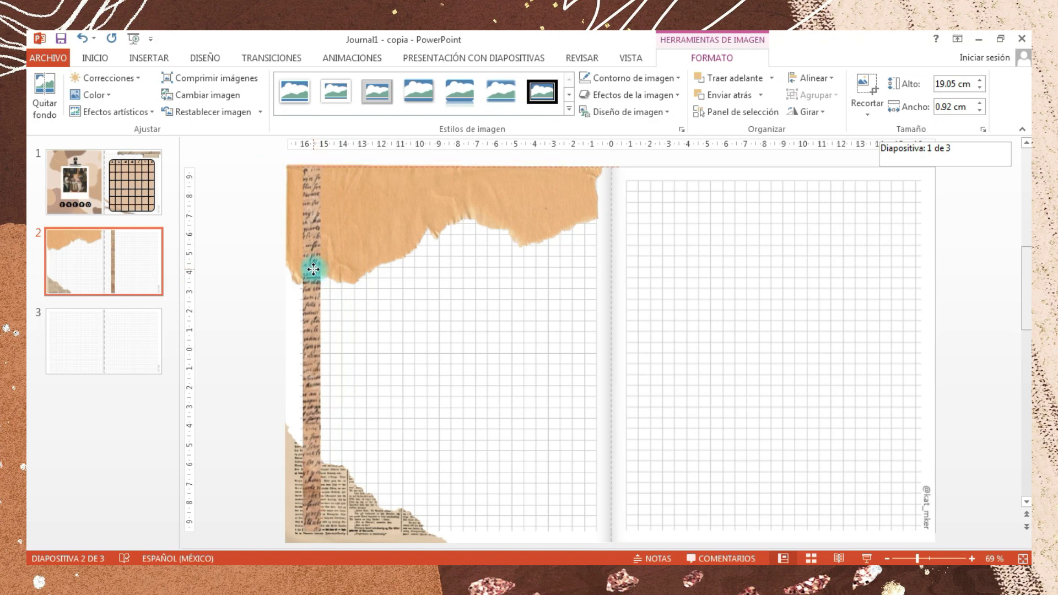
{"action": "left_click", "coordinate": [701, 219]}
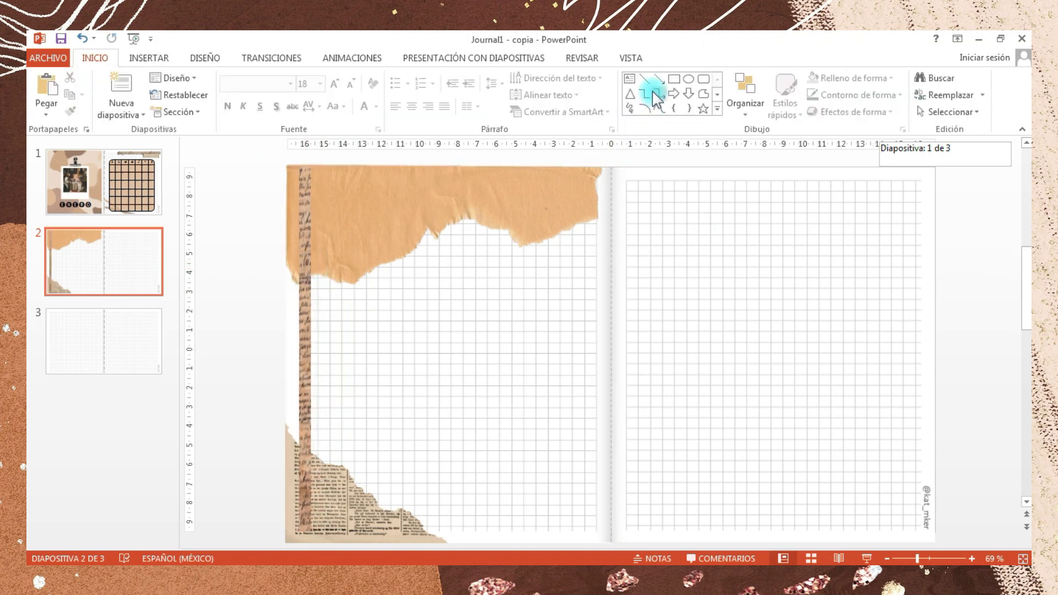
Add a text box across the left page header reading 'Primera'.
{"action": "left_click", "coordinate": [629, 80]}
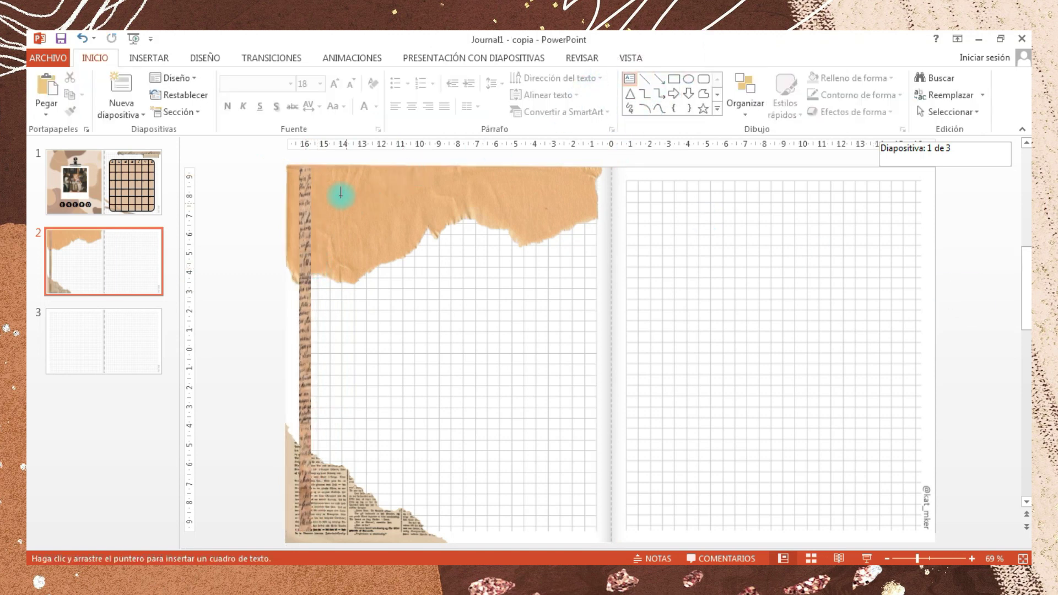
{"action": "left_click_drag", "start_coordinate": [343, 186], "coordinate": [604, 270]}
{"action": "type", "text": "p"}
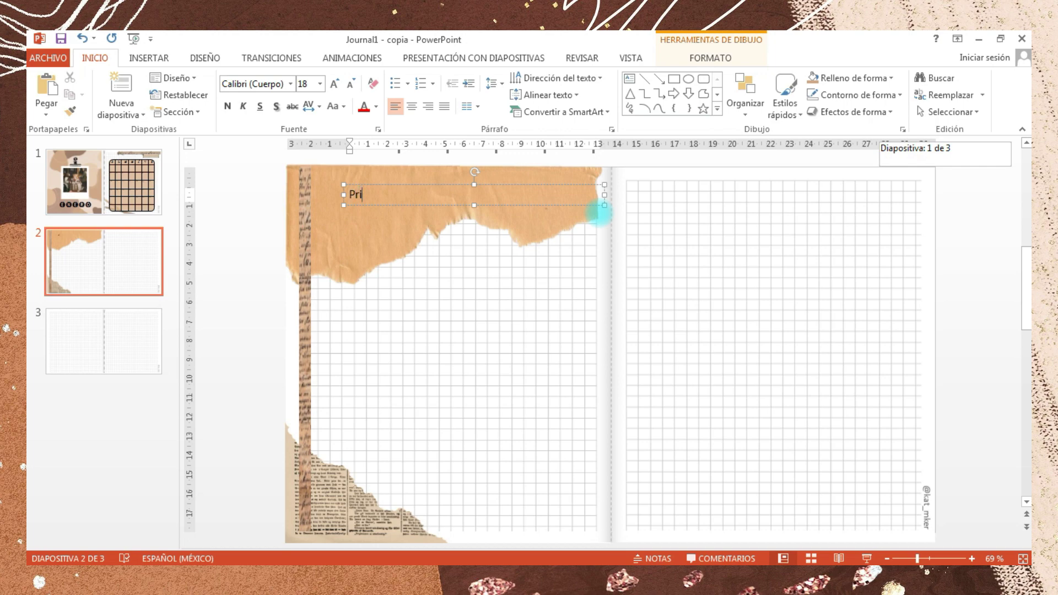
{"action": "type", "text": "mera"}
Set the Primera title in the Mefirah font at size 60, nudged up and left.
{"action": "left_click", "coordinate": [290, 83]}
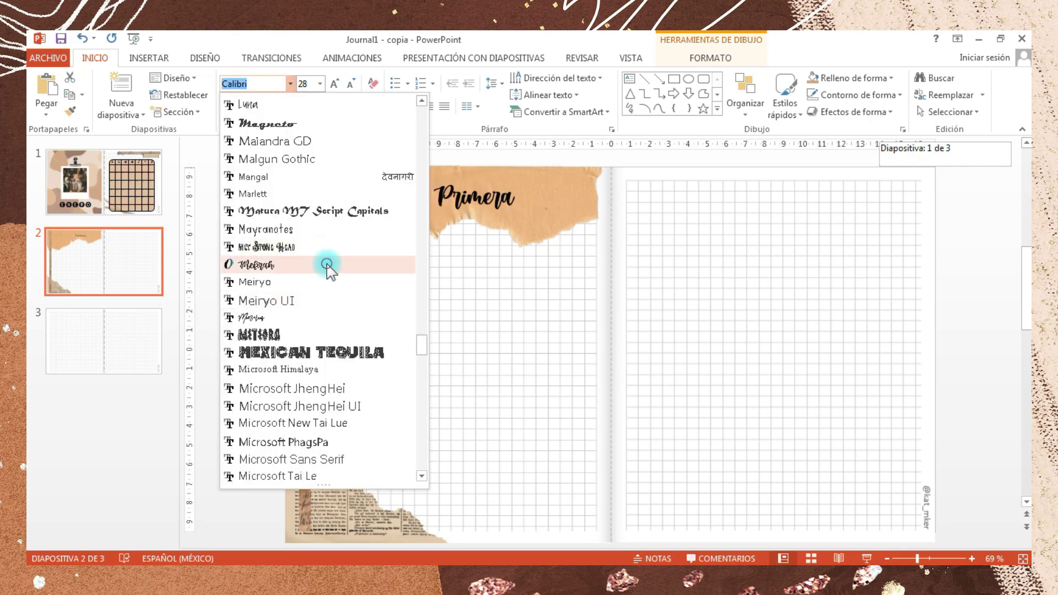
{"action": "left_click", "coordinate": [328, 265]}
{"action": "left_click", "coordinate": [333, 84]}
{"action": "left_click", "coordinate": [333, 83]}
{"action": "left_click", "coordinate": [334, 84]}
{"action": "left_click", "coordinate": [333, 83]}
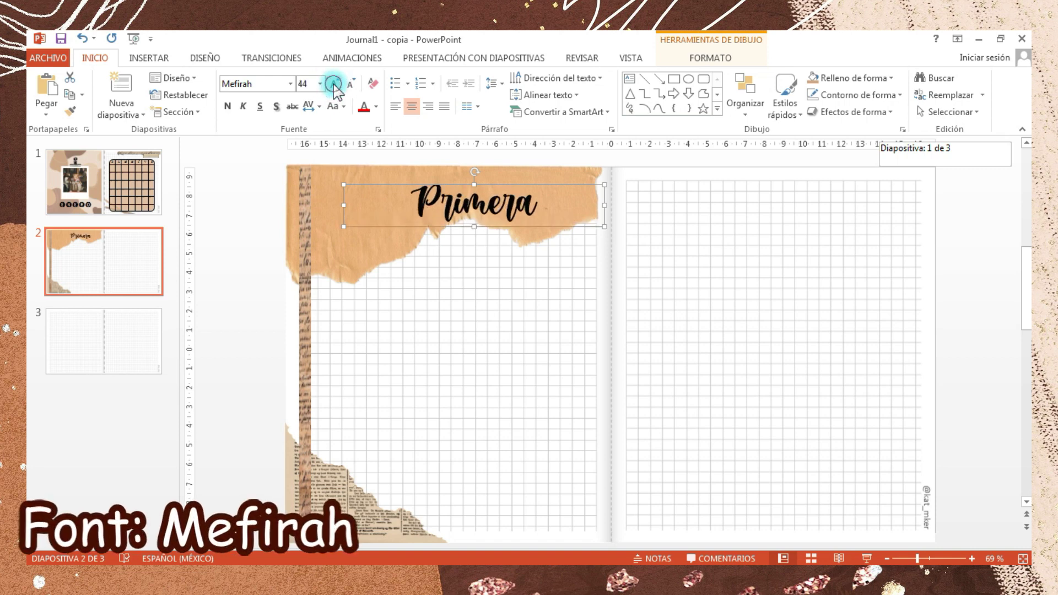
{"action": "left_click", "coordinate": [334, 84]}
{"action": "left_click", "coordinate": [334, 84]}
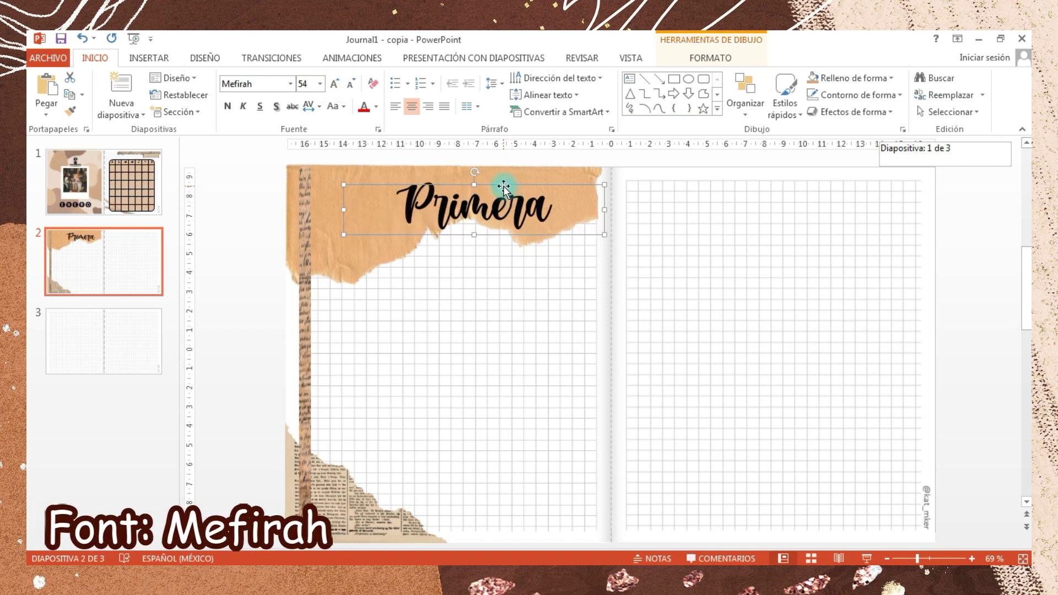
{"action": "left_click_drag", "start_coordinate": [503, 187], "coordinate": [485, 180]}
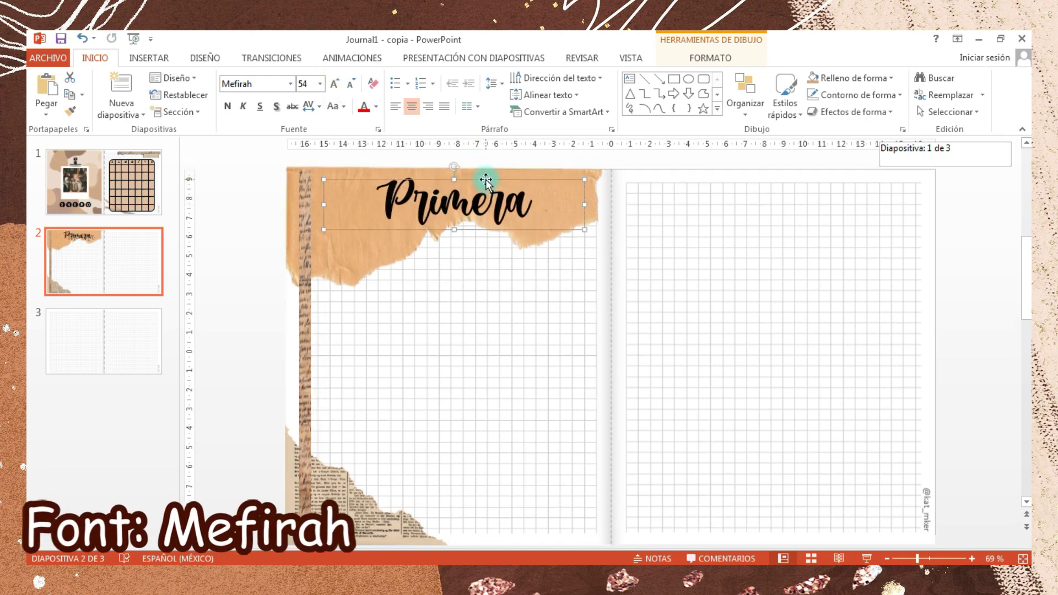
{"action": "left_click", "coordinate": [354, 82]}
{"action": "right_click", "coordinate": [499, 230]}
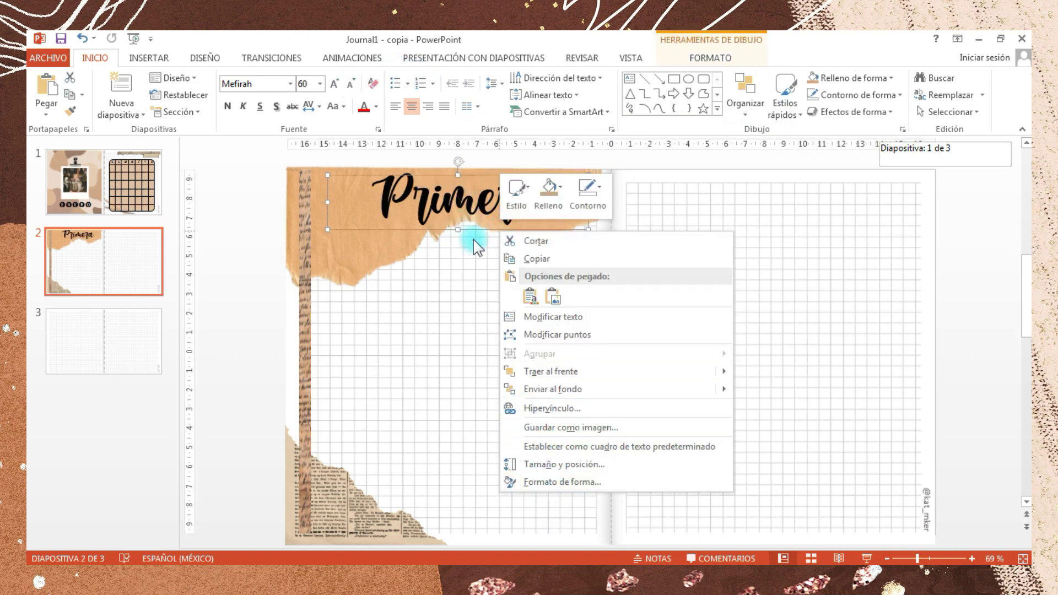
{"action": "left_click", "coordinate": [573, 482]}
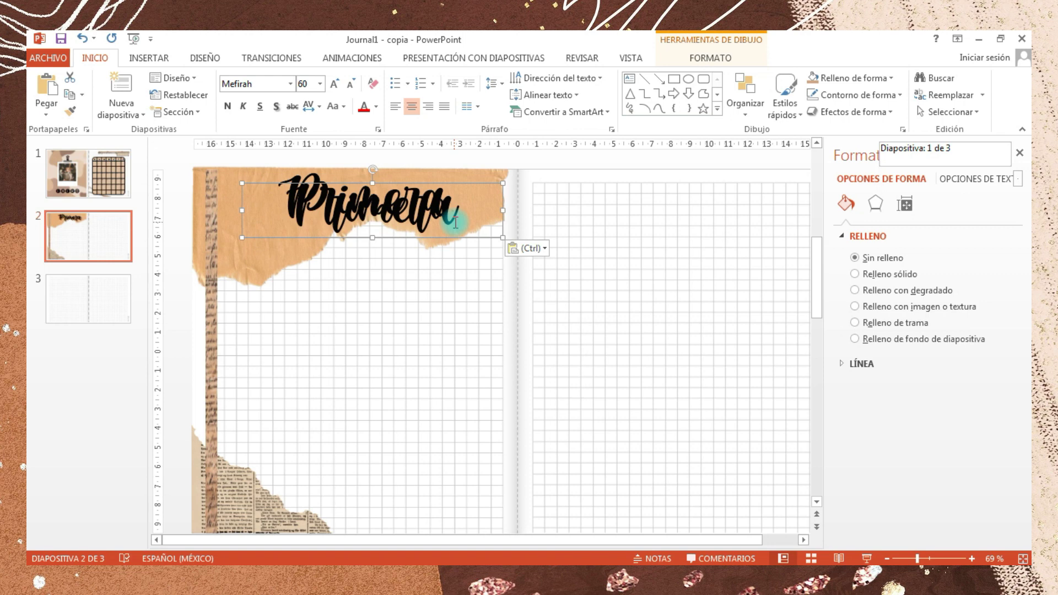
Move the pasted copy below and give the top Primera a solid white 7.5 pt outline, 20% transparent.
{"action": "left_click_drag", "start_coordinate": [442, 239], "coordinate": [441, 291]}
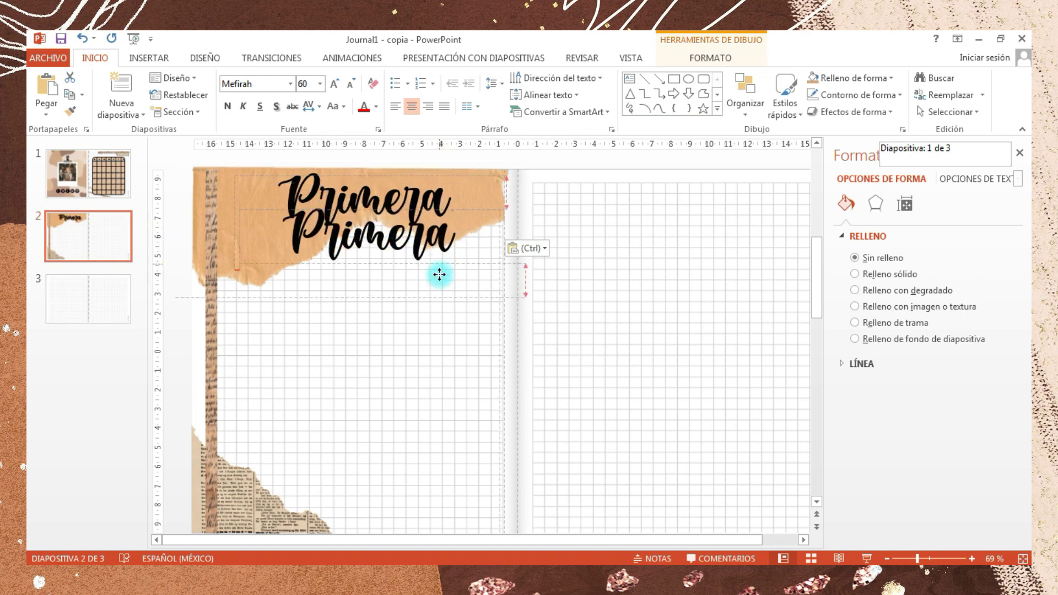
{"action": "left_click", "coordinate": [422, 182]}
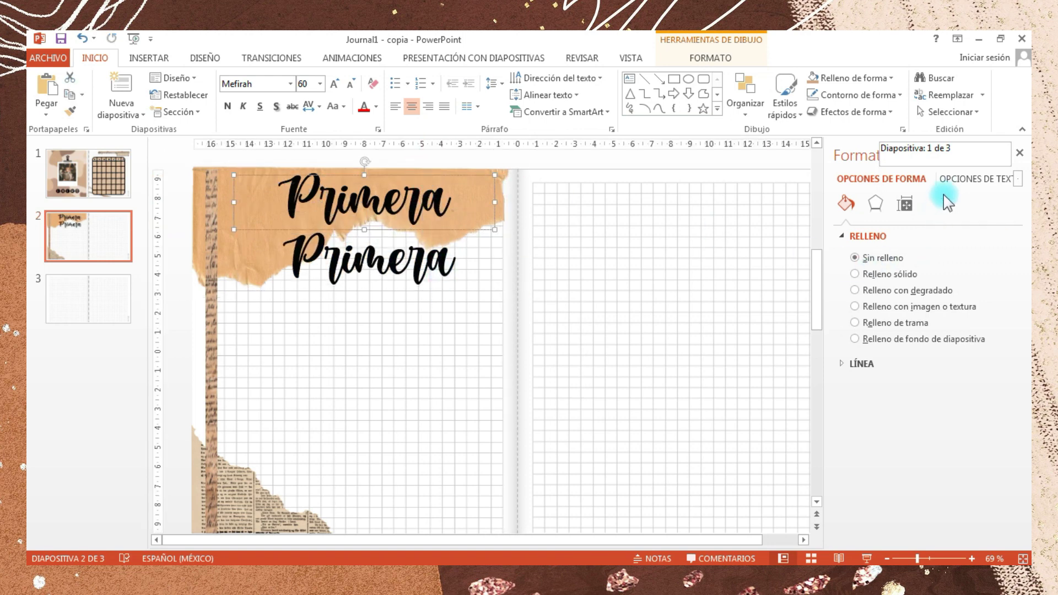
{"action": "left_click", "coordinate": [945, 177]}
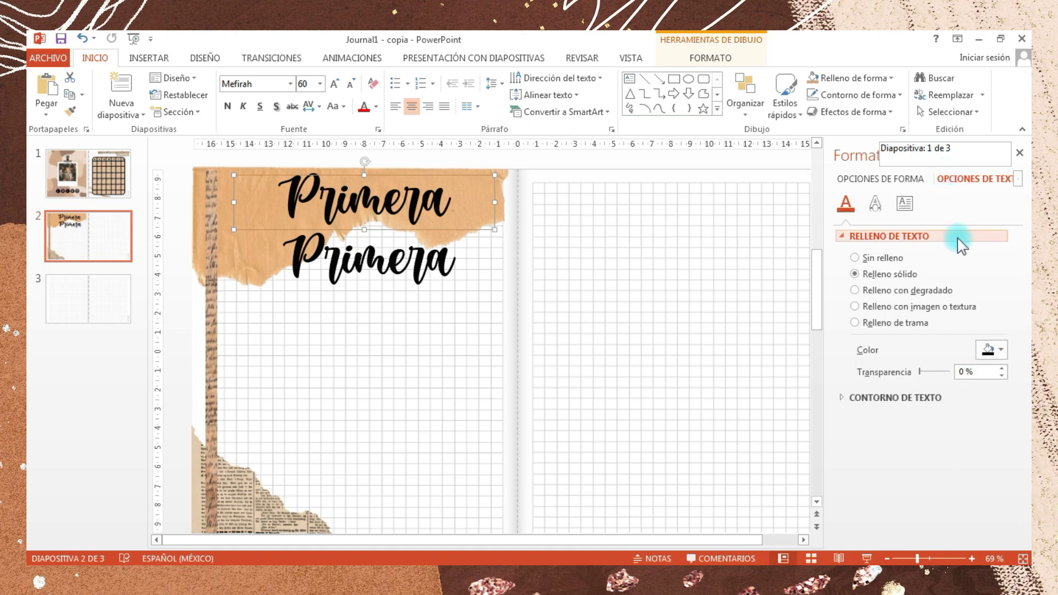
{"action": "left_click", "coordinate": [915, 396]}
{"action": "left_click", "coordinate": [908, 435]}
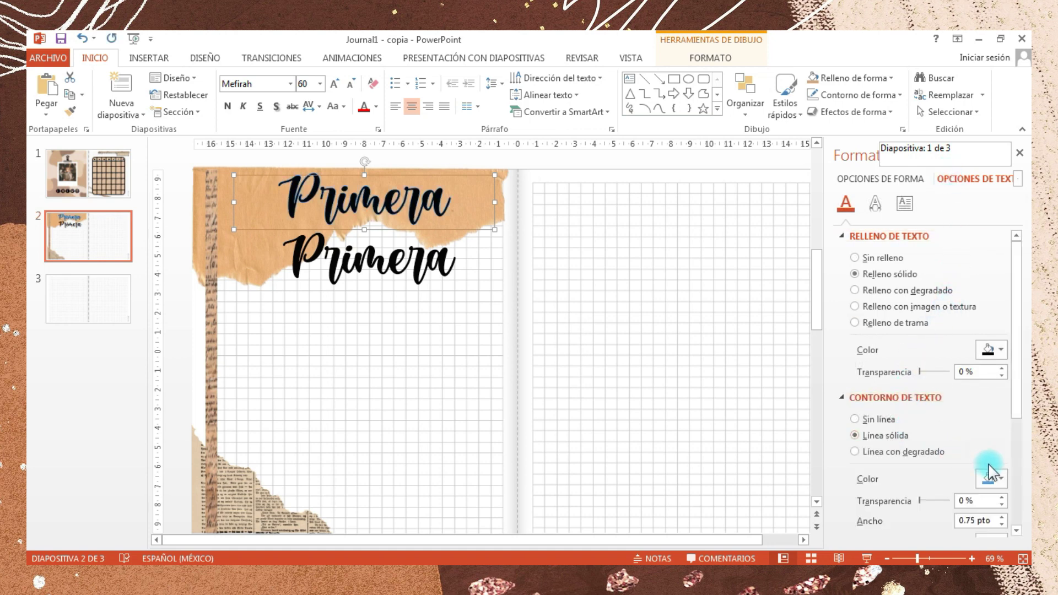
{"action": "left_click", "coordinate": [1001, 518]}
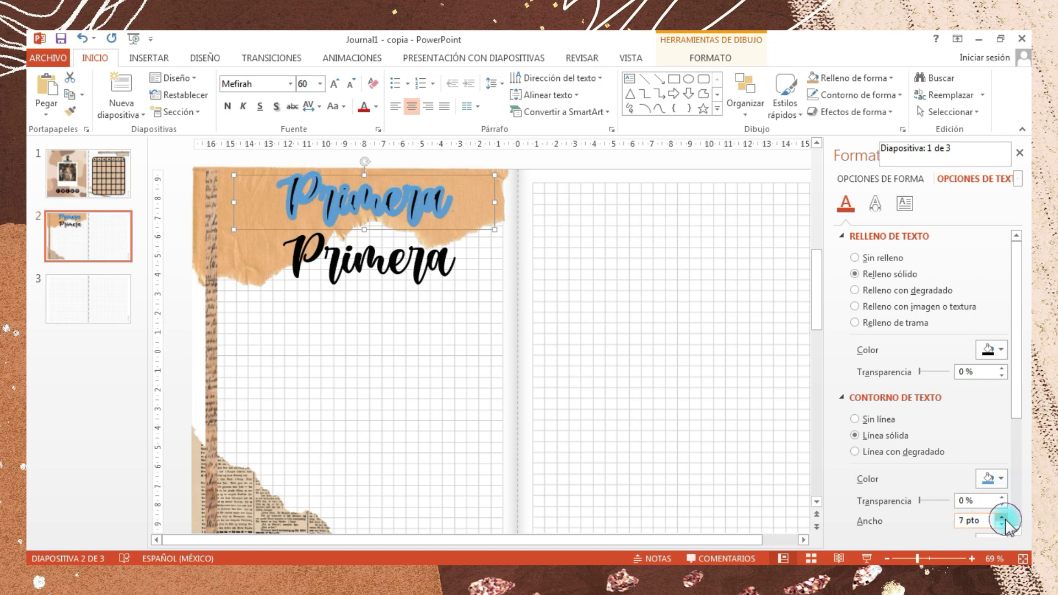
{"action": "left_click", "coordinate": [1002, 517]}
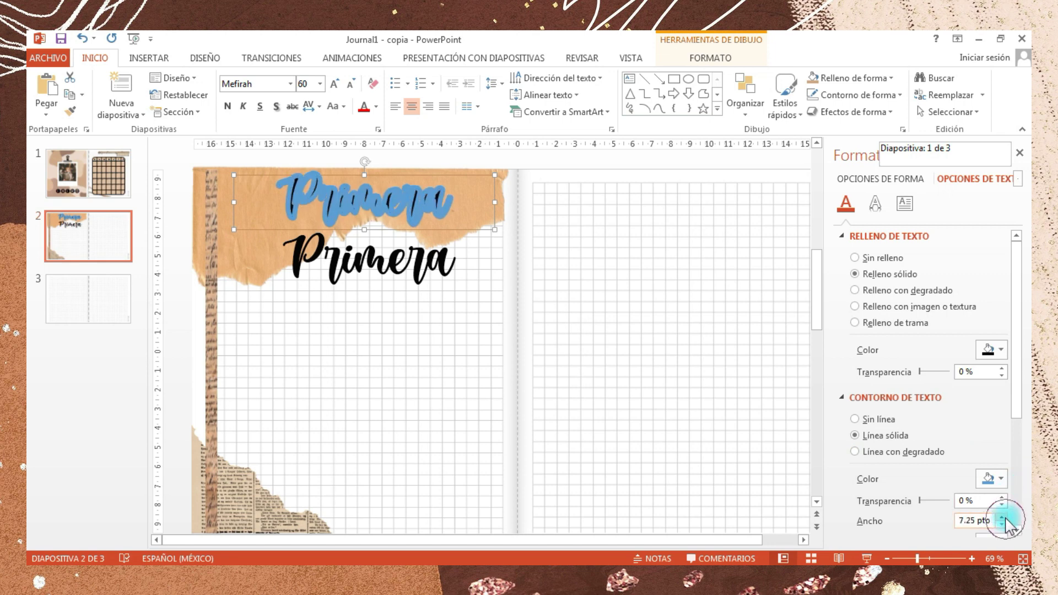
{"action": "left_click", "coordinate": [992, 476]}
{"action": "left_click", "coordinate": [910, 320]}
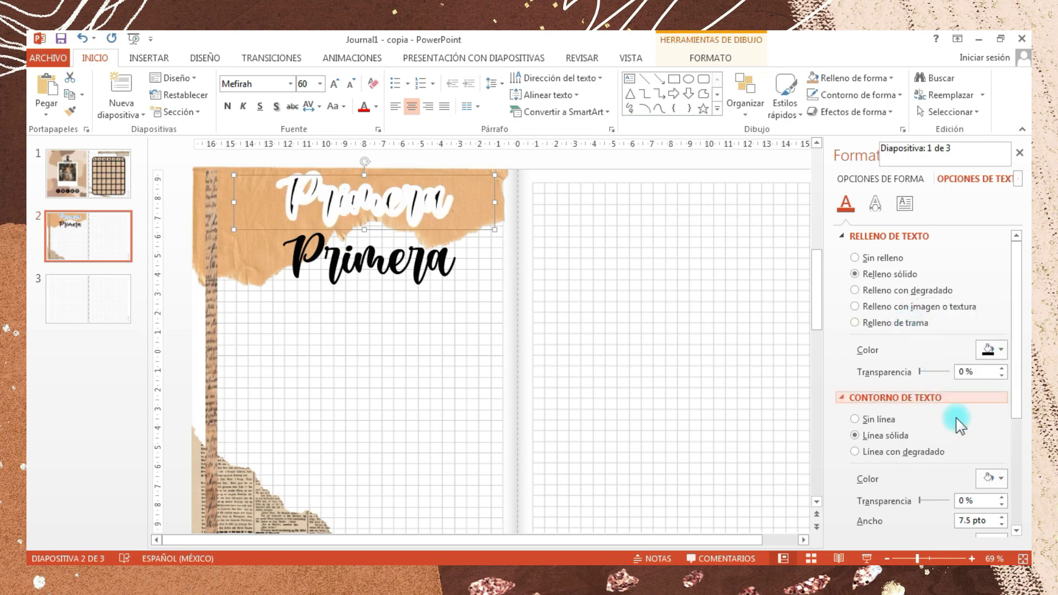
{"action": "left_click", "coordinate": [992, 476]}
{"action": "left_click", "coordinate": [954, 446]}
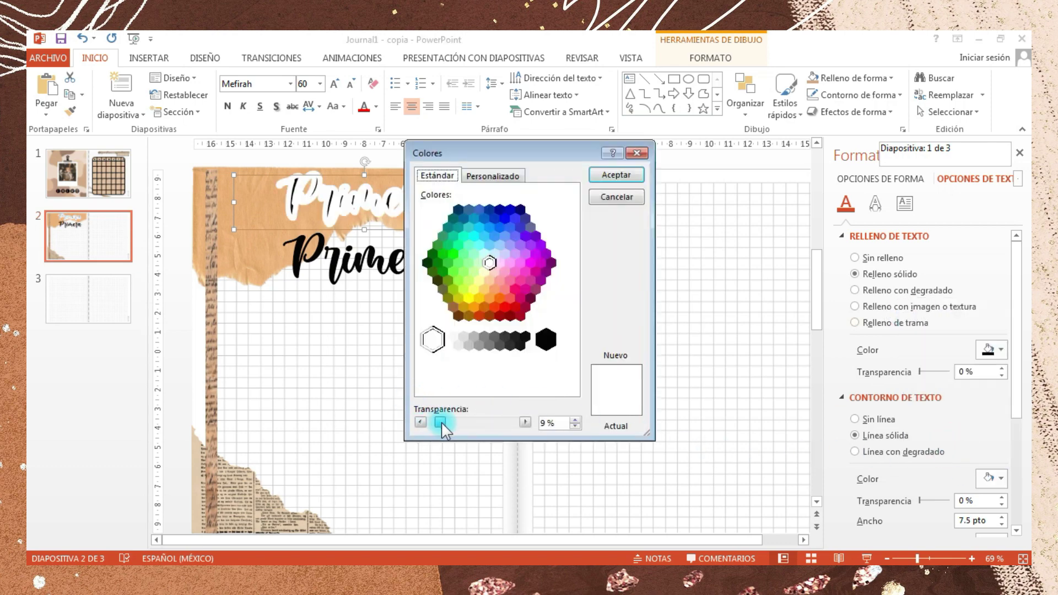
{"action": "left_click_drag", "start_coordinate": [441, 422], "coordinate": [443, 423]}
{"action": "left_click", "coordinate": [597, 175]}
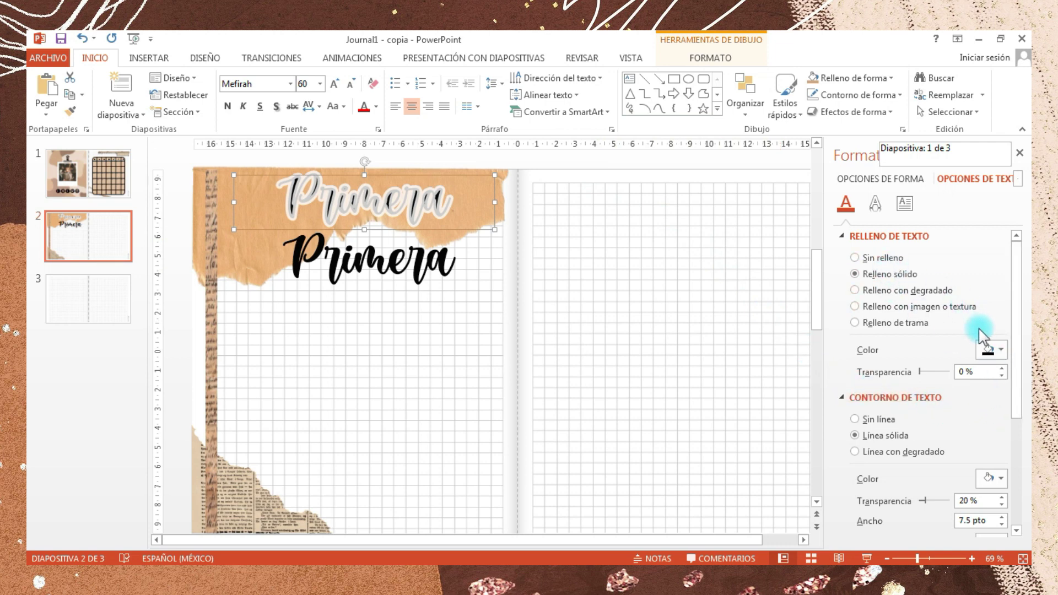
Fill the top Primera white at 20% transparency and slide the black copy up beneath it.
{"action": "left_click", "coordinate": [994, 351]}
{"action": "left_click", "coordinate": [914, 388]}
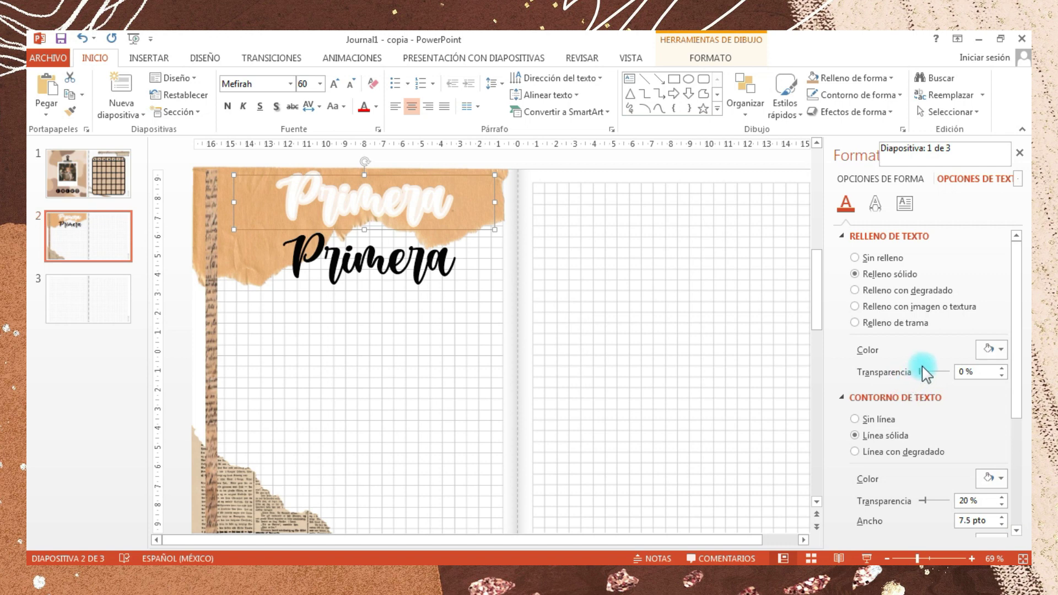
{"action": "left_click_drag", "start_coordinate": [921, 373], "coordinate": [926, 378]}
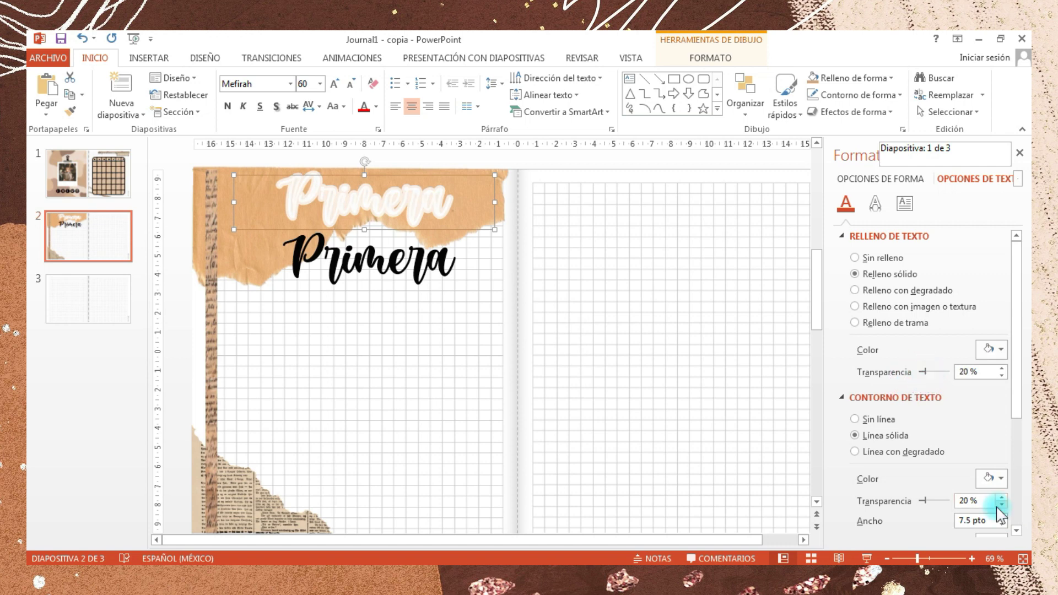
{"action": "left_click", "coordinate": [429, 274]}
{"action": "left_click_drag", "start_coordinate": [443, 236], "coordinate": [455, 219]}
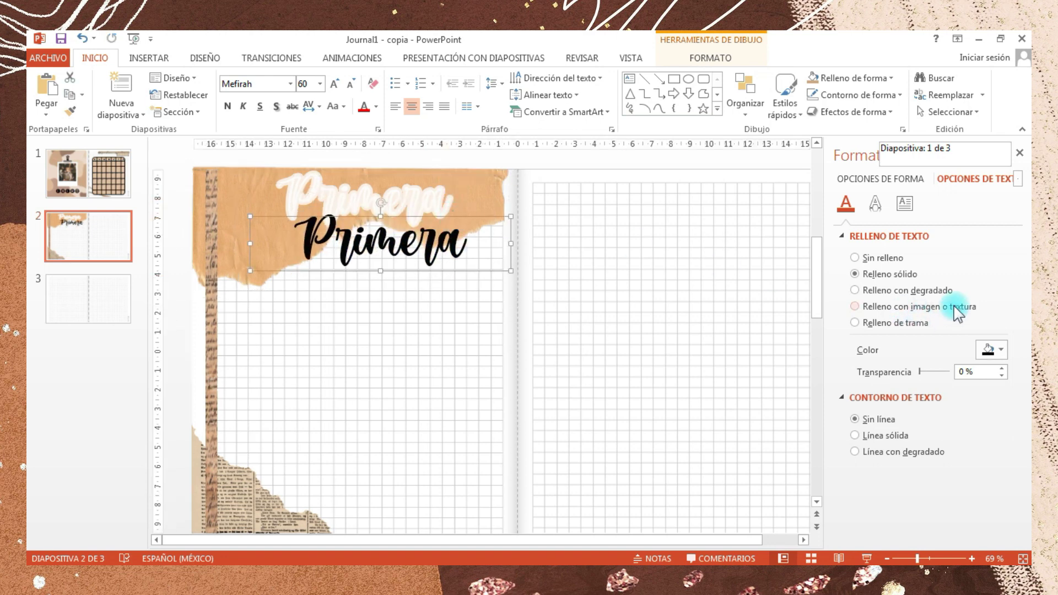
Give the Primera copy no fill and a solid black text outline.
{"action": "left_click", "coordinate": [892, 261]}
{"action": "left_click", "coordinate": [897, 384]}
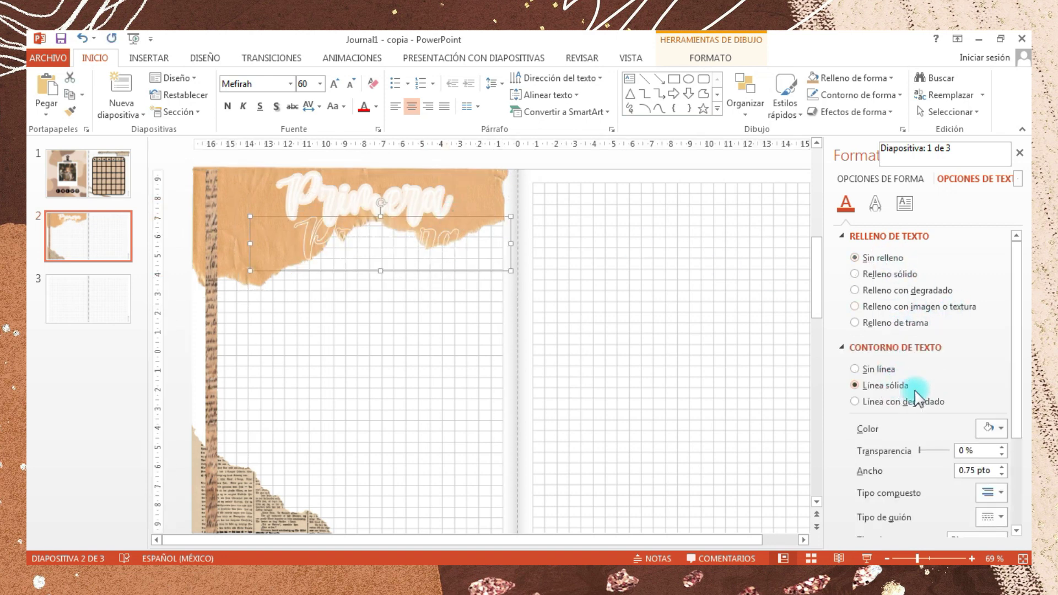
{"action": "left_click", "coordinate": [989, 433]}
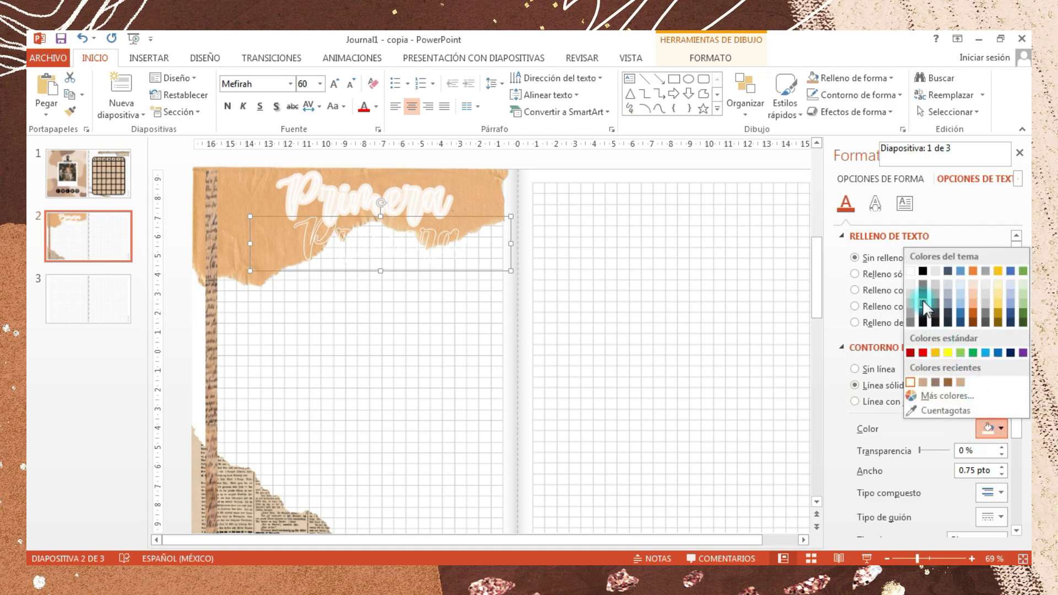
{"action": "left_click", "coordinate": [922, 271]}
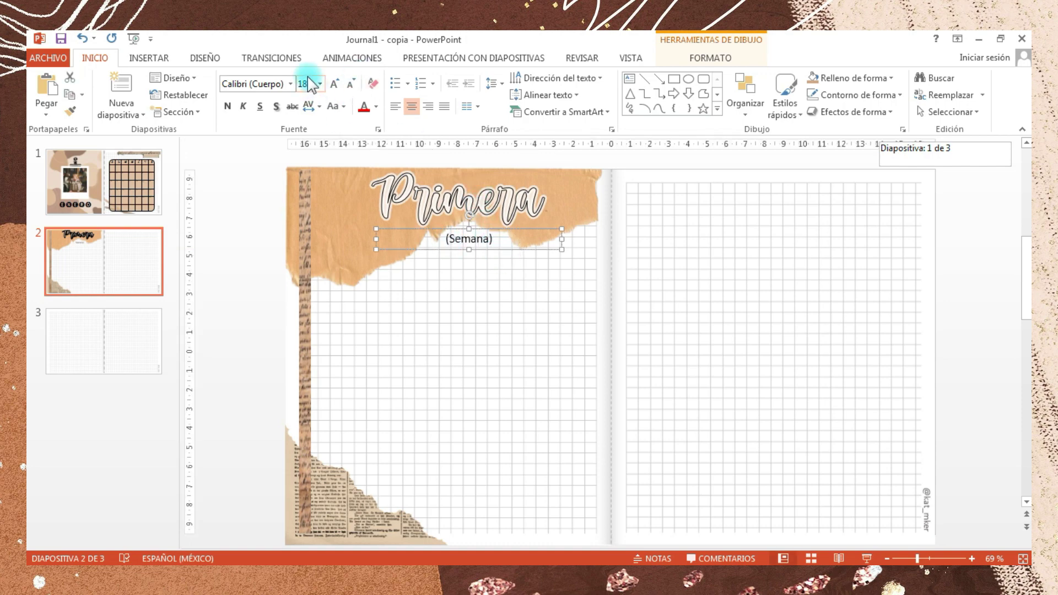
Set 'semana' in Shorelines Script at 40 pt, widen it to one line, and tuck it under Primera.
{"action": "left_click", "coordinate": [290, 84]}
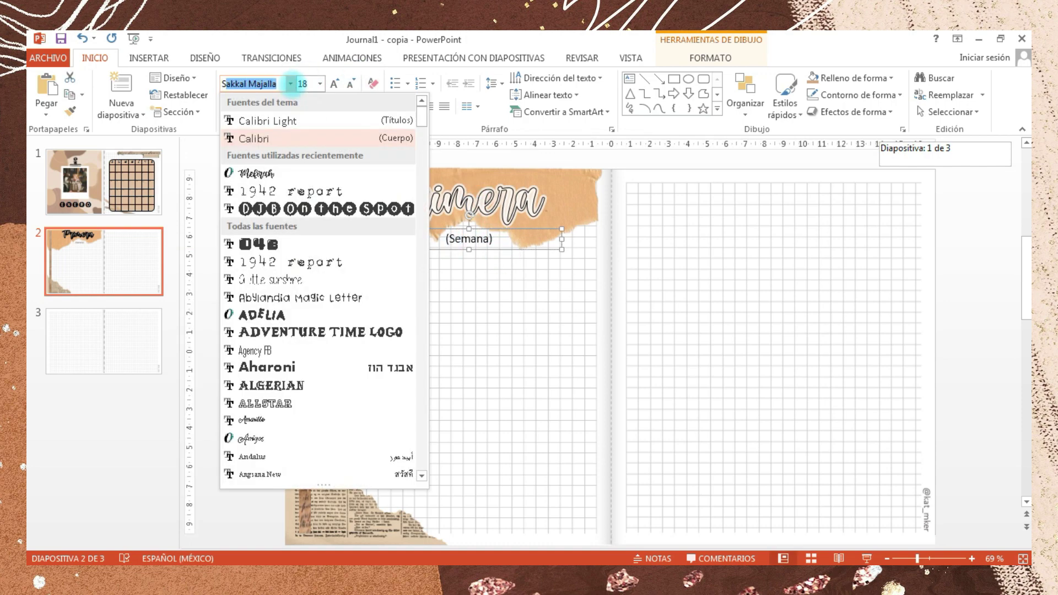
{"action": "type", "text": "shor"}
{"action": "key", "text": "Return"}
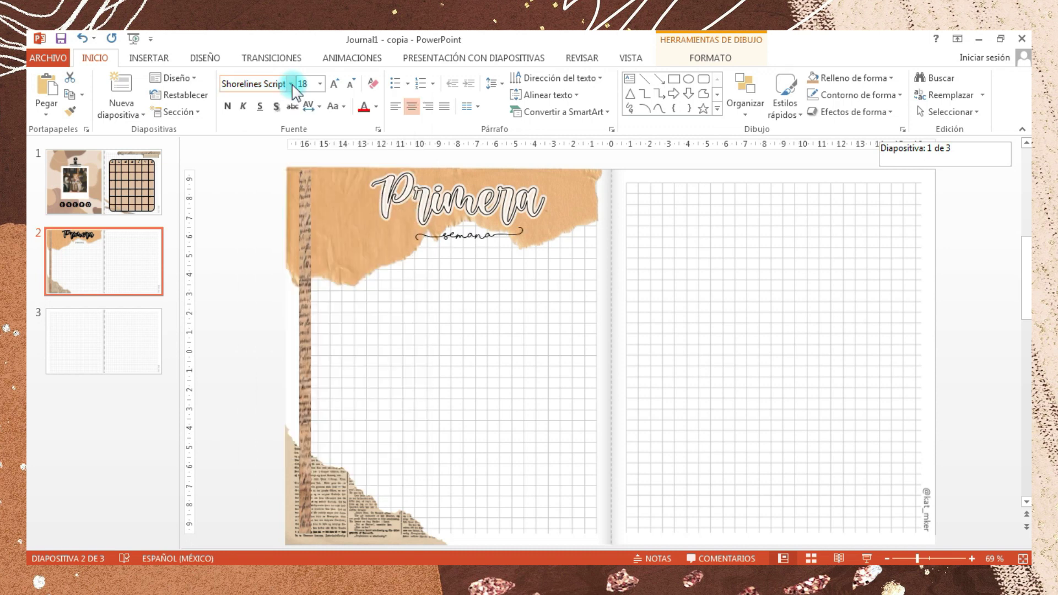
{"action": "left_click", "coordinate": [337, 83]}
{"action": "left_click", "coordinate": [337, 82]}
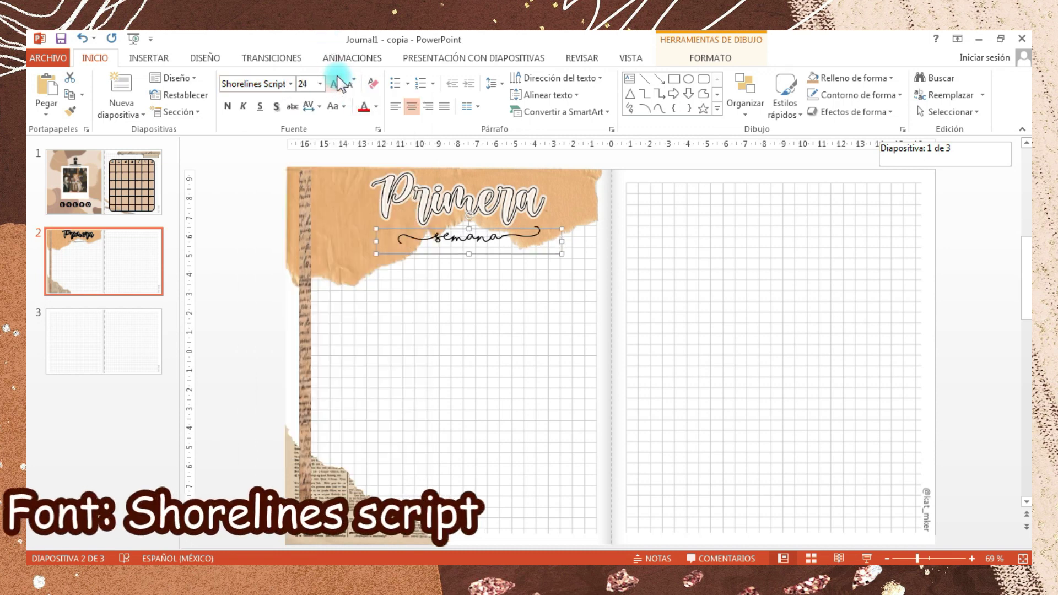
{"action": "left_click", "coordinate": [337, 83]}
{"action": "left_click", "coordinate": [337, 83]}
{"action": "left_click", "coordinate": [337, 83]}
{"action": "left_click", "coordinate": [337, 83]}
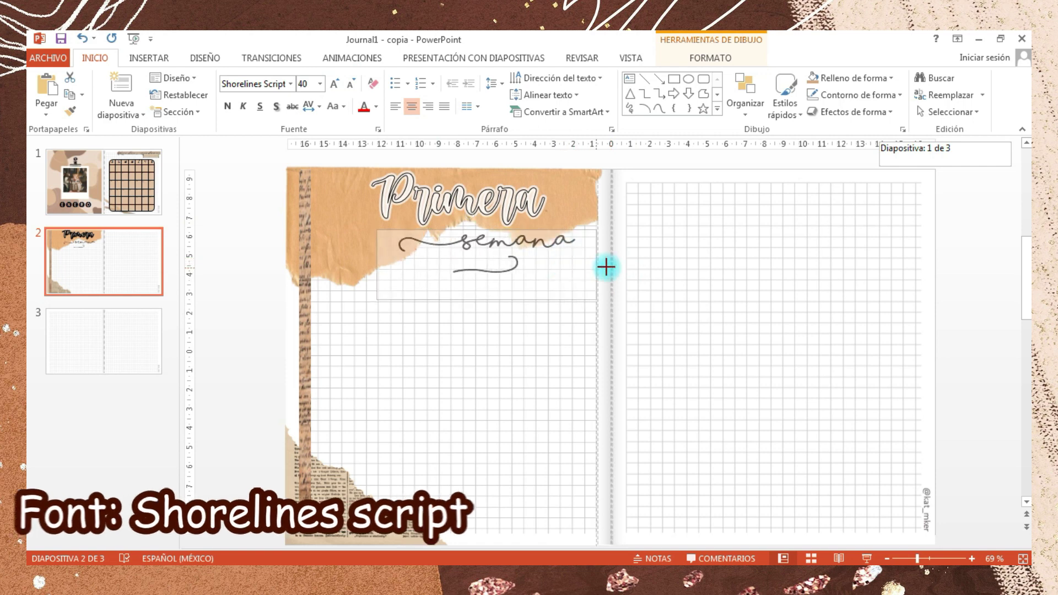
{"action": "left_click_drag", "start_coordinate": [562, 263], "coordinate": [641, 258]}
{"action": "left_click_drag", "start_coordinate": [604, 228], "coordinate": [568, 217]}
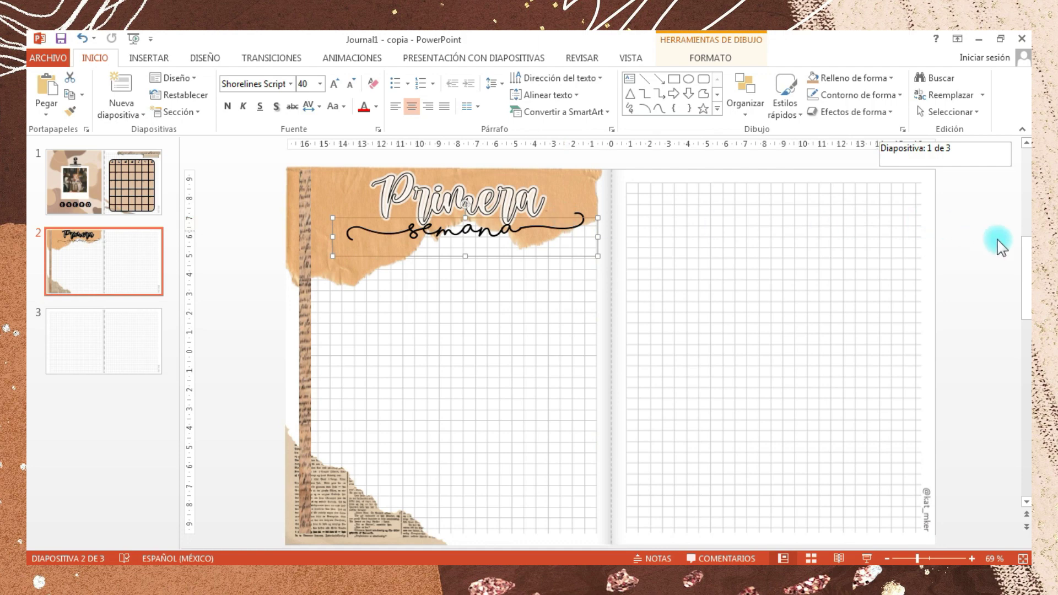
{"action": "left_click", "coordinate": [997, 242]}
{"action": "left_click", "coordinate": [521, 231]}
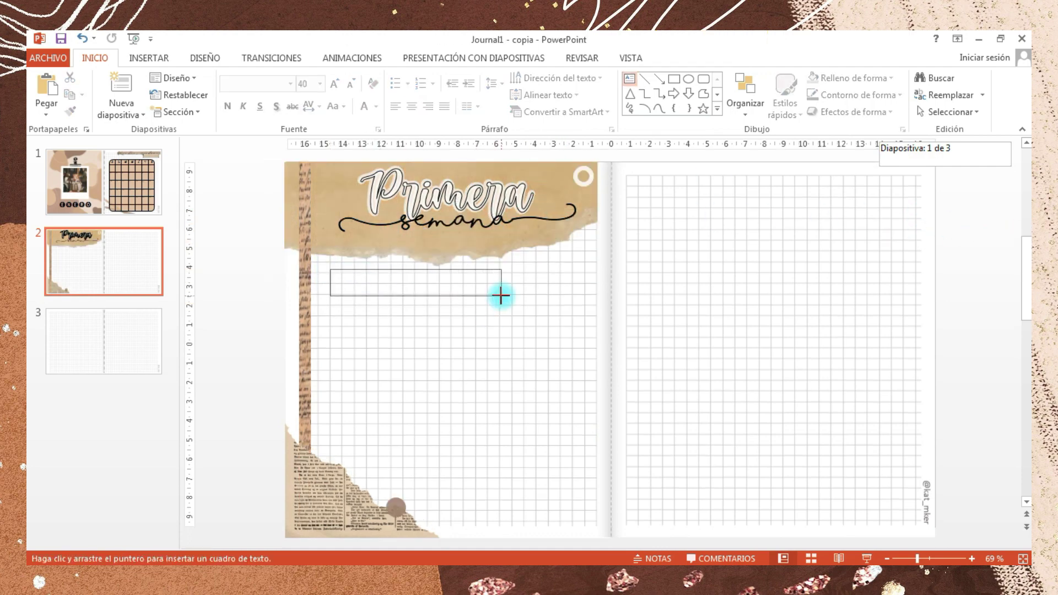
Add day headings Lunes, Martes and Miércoles as text boxes down the left page.
{"action": "left_click_drag", "start_coordinate": [329, 269], "coordinate": [500, 296]}
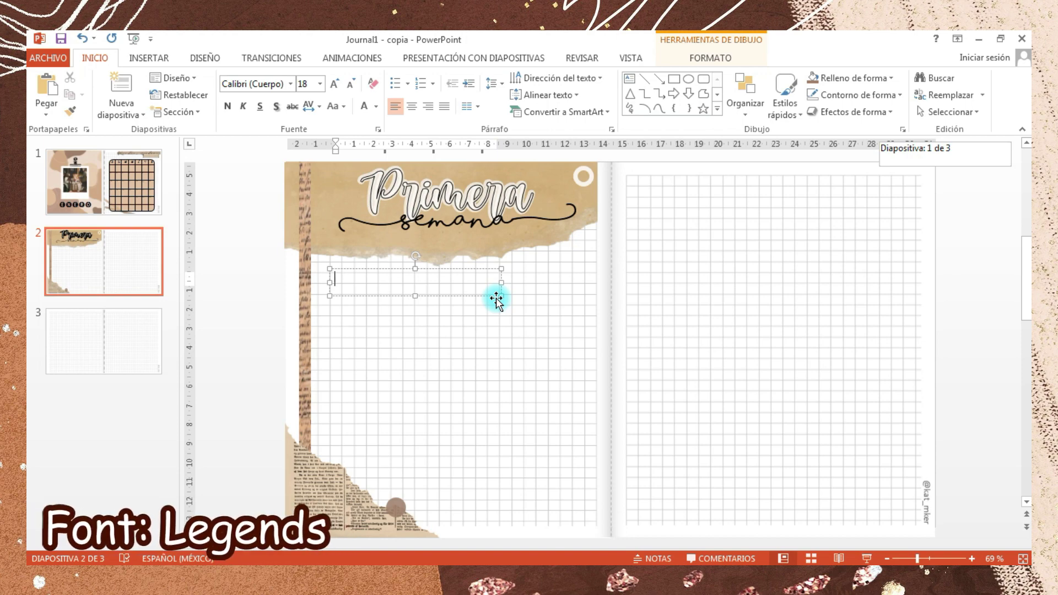
{"action": "type", "text": "Lunes"}
{"action": "key", "text": "ctrl+v"}
{"action": "type", "text": "Martes"}
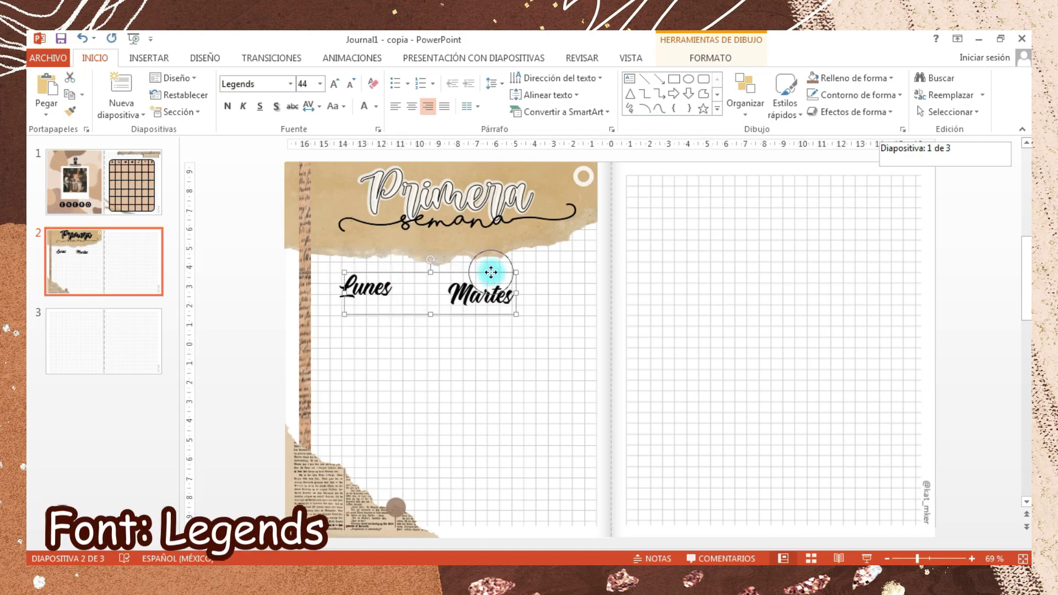
{"action": "left_click_drag", "start_coordinate": [485, 291], "coordinate": [551, 363]}
{"action": "key", "text": "ctrl+v"}
{"action": "type", "text": "Mar"}
{"action": "key", "text": "BackSpace"}
{"action": "key", "text": "BackSpace"}
{"action": "type", "text": "iércoles"}
{"action": "left_click_drag", "start_coordinate": [456, 469], "coordinate": [442, 423]}
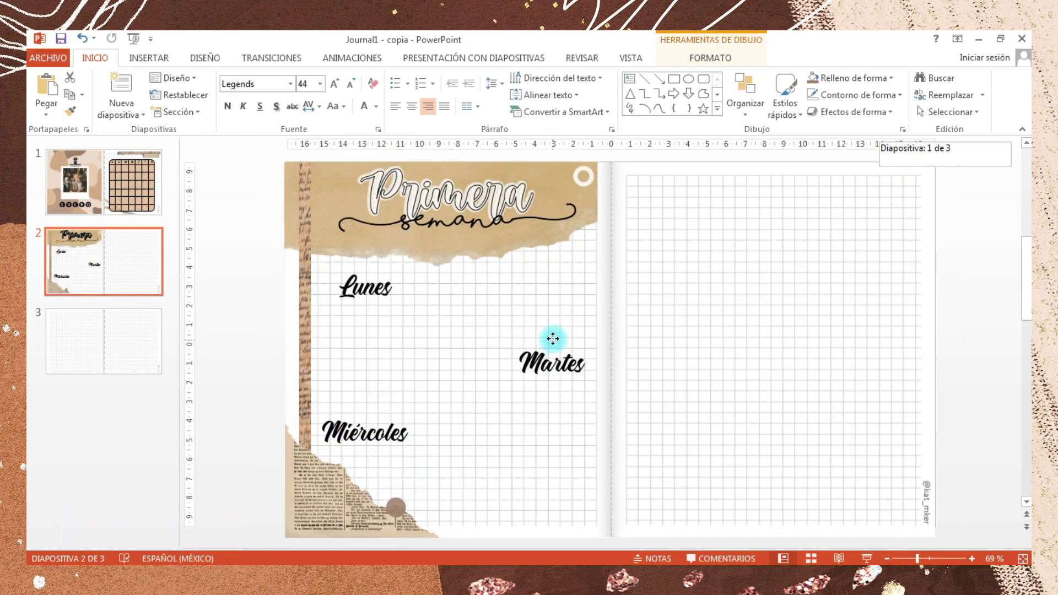
{"action": "left_click_drag", "start_coordinate": [551, 343], "coordinate": [554, 332]}
Copy the brown circle beside each day heading and number the circles 4, 5 and 6.
{"action": "left_click", "coordinate": [344, 299]}
{"action": "left_click", "coordinate": [118, 264]}
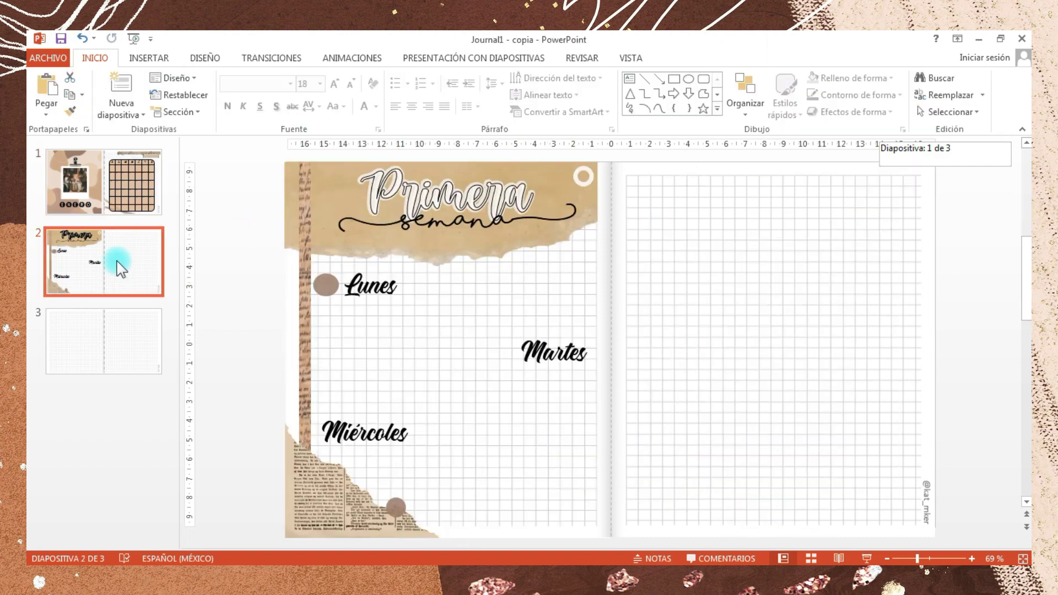
{"action": "left_click", "coordinate": [290, 84]}
{"action": "left_click", "coordinate": [303, 170]}
{"action": "key", "text": "ctrl+v"}
{"action": "type", "text": "4"}
{"action": "type", "text": "5"}
{"action": "mouse_move", "coordinate": [333, 292]}
{"action": "left_mouse_down"}
{"action": "mouse_move", "coordinate": [504, 353]}
{"action": "mouse_move", "coordinate": [422, 434]}
{"action": "left_mouse_up"}
{"action": "type", "text": "6"}
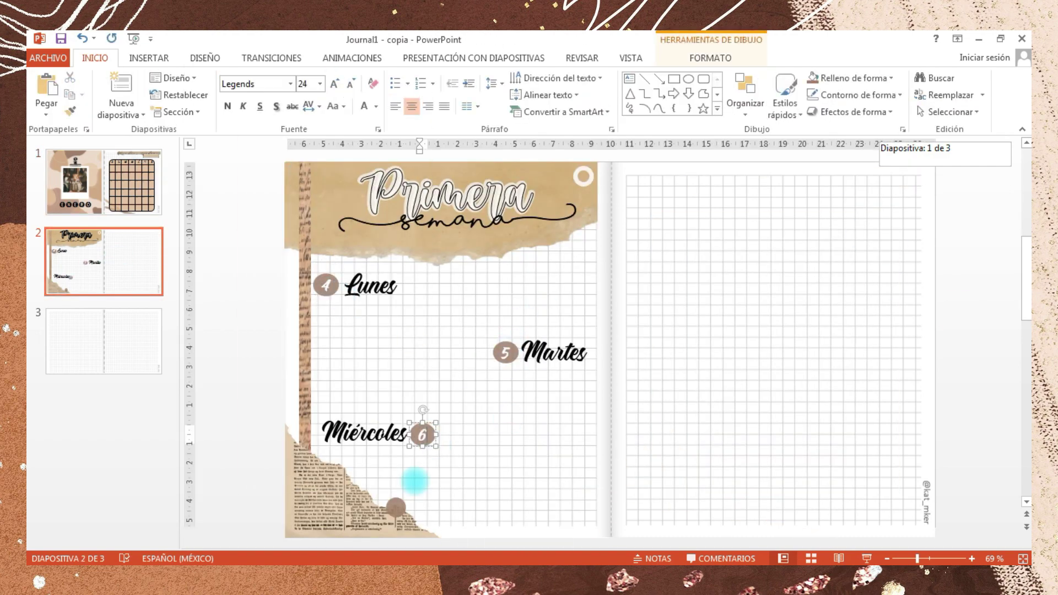
Draft a Lunes task list: 'Planear post de Instagram' and 'Terminar Ma Sama'.
{"action": "left_click_drag", "start_coordinate": [325, 303], "coordinate": [598, 342]}
{"action": "type", "text": "*"}
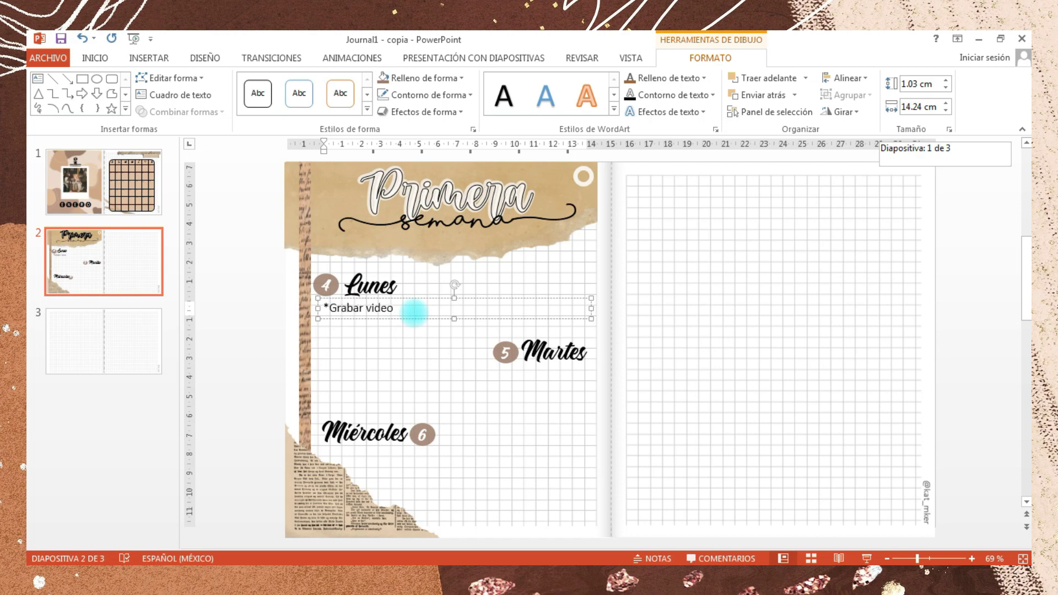
{"action": "key", "text": "Return"}
{"action": "type", "text": "*Planear post de Instagram"}
{"action": "key", "text": "Return"}
{"action": "type", "text": "*Terminar Ma"}
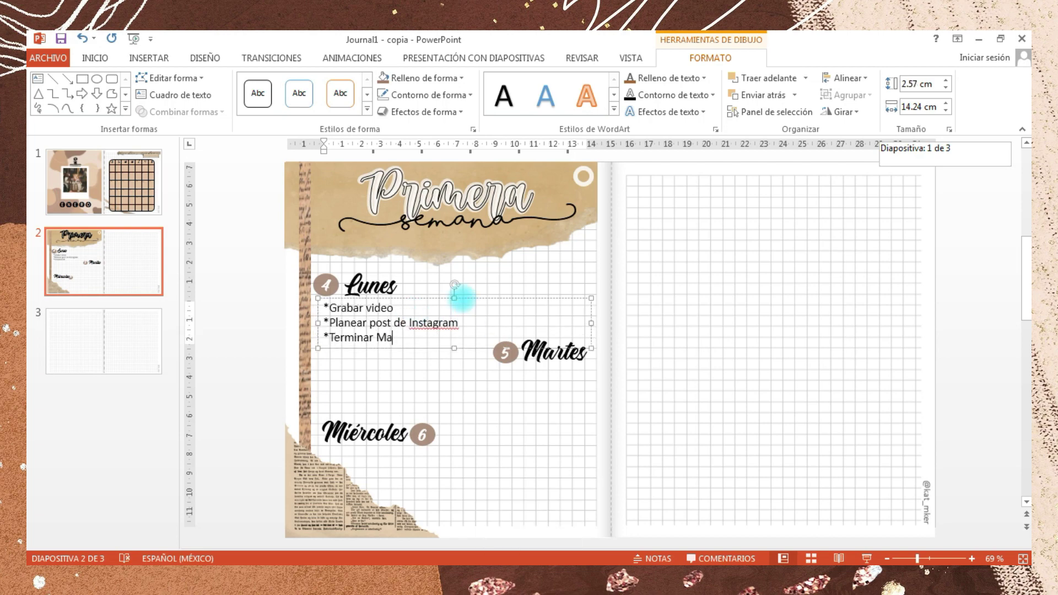
{"action": "type", "text": " Sama"}
Restyle the tasks in Please write me font, add a Martes task, then delete the draft task boxes.
{"action": "left_click", "coordinate": [95, 58]}
{"action": "left_click", "coordinate": [290, 84]}
{"action": "scroll", "coordinate": [331, 276], "scroll_direction": "down", "scroll_amount": 3}
{"action": "scroll", "coordinate": [330, 275], "scroll_direction": "up", "scroll_amount": 3}
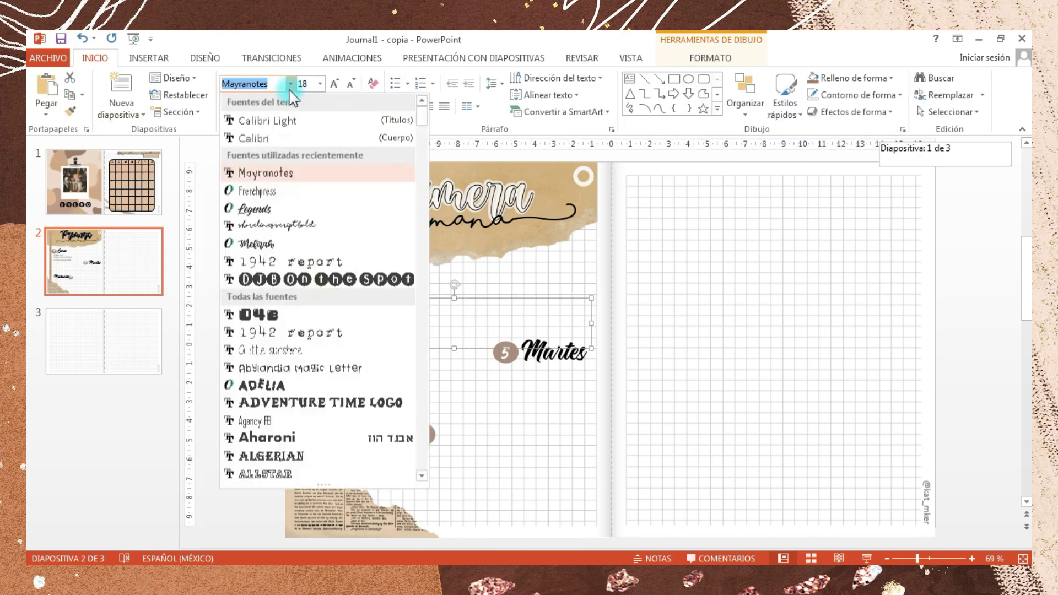
{"action": "left_click", "coordinate": [264, 182]}
{"action": "left_click_drag", "start_coordinate": [440, 300], "coordinate": [584, 363]}
{"action": "type", "text": "*Editar video el video del"}
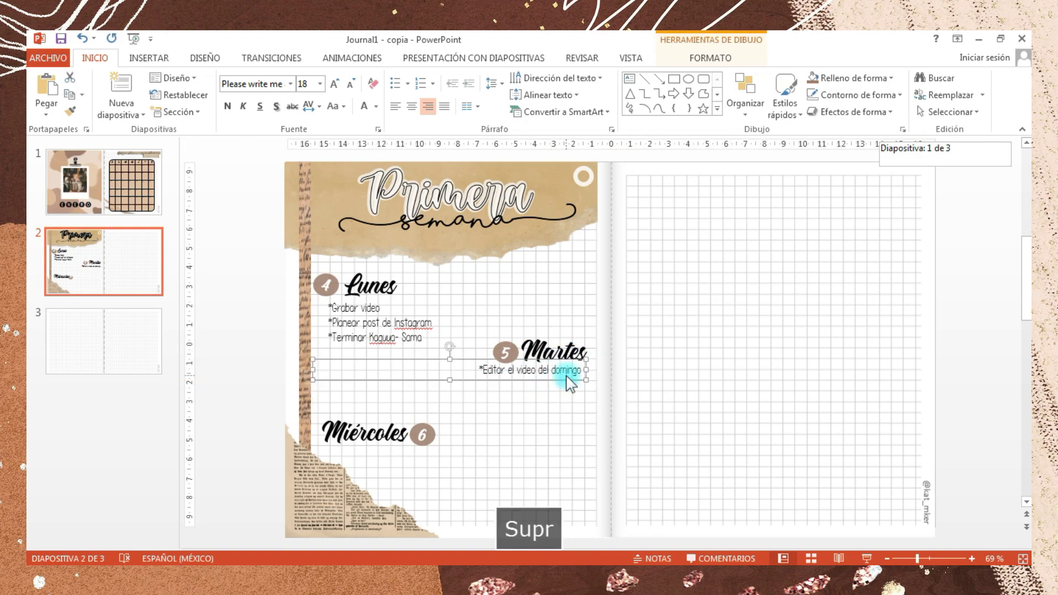
{"action": "key", "text": "Delete"}
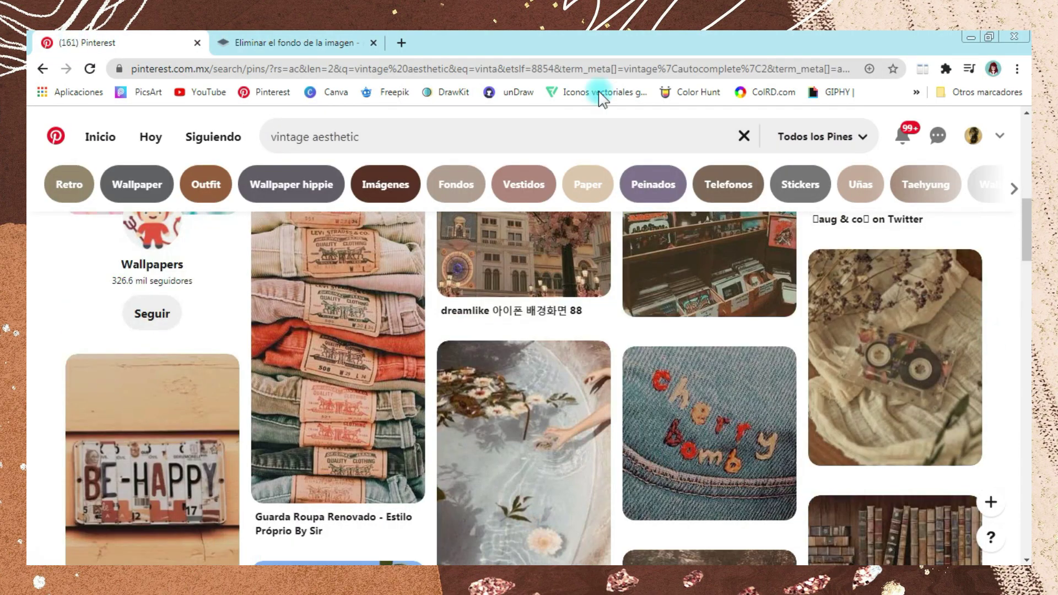
Copy the cassette photo from its Pinterest pin.
{"action": "left_click", "coordinate": [854, 390]}
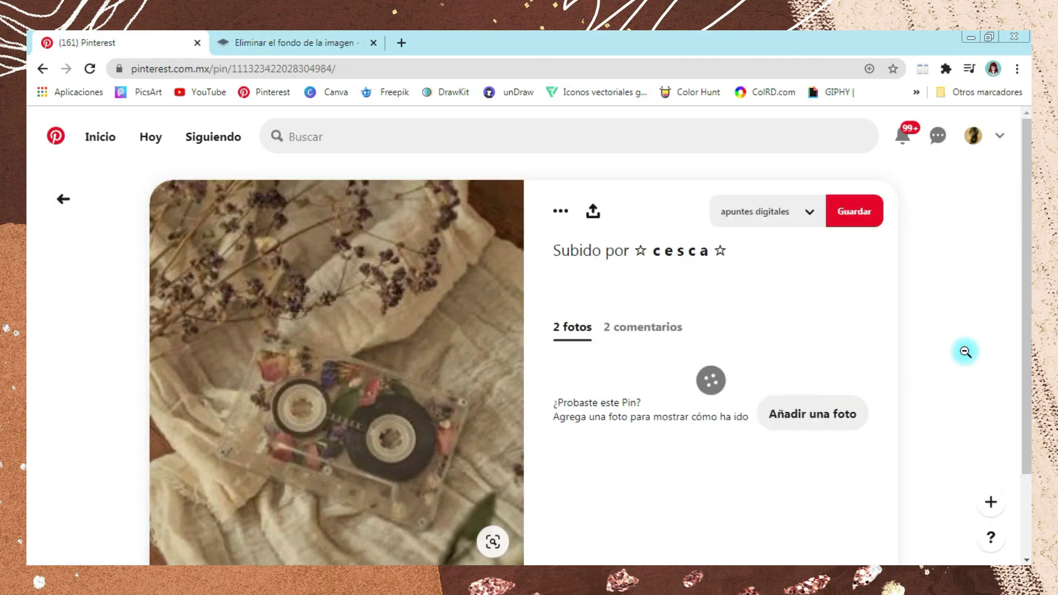
{"action": "right_click", "coordinate": [301, 298]}
{"action": "left_click", "coordinate": [489, 452]}
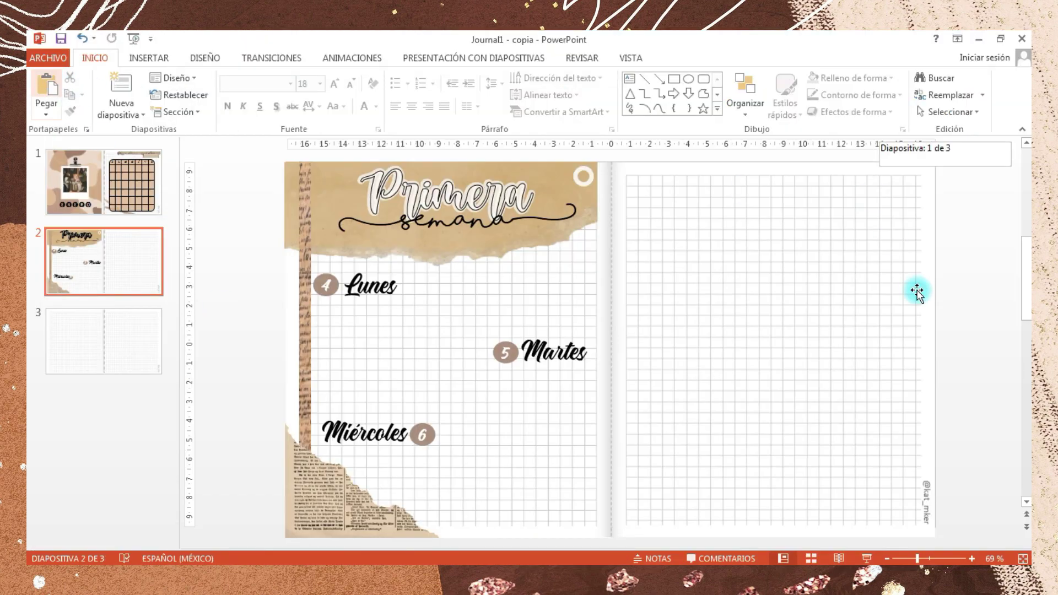
Paste the cassette photo and resize it into the right page's top-right corner.
{"action": "key", "text": "ctrl+v"}
{"action": "left_click_drag", "start_coordinate": [868, 187], "coordinate": [702, 342]}
{"action": "left_click_drag", "start_coordinate": [668, 395], "coordinate": [857, 236]}
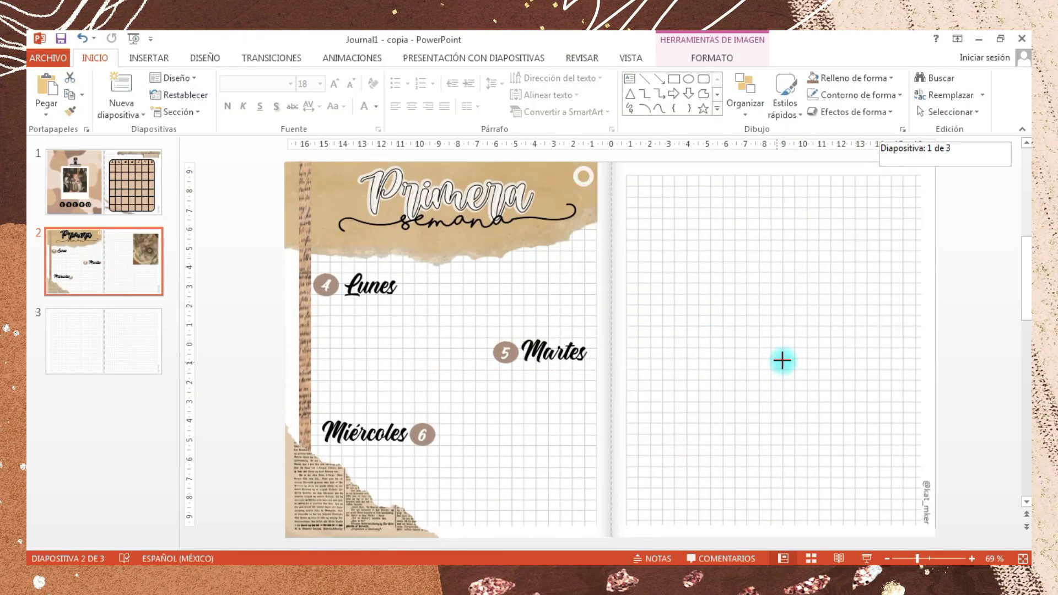
{"action": "left_click_drag", "start_coordinate": [781, 359], "coordinate": [804, 324]}
{"action": "left_click_drag", "start_coordinate": [847, 287], "coordinate": [842, 286]}
Frame the photo with a no-fill rectangle that has a coloured outline.
{"action": "left_click", "coordinate": [673, 79]}
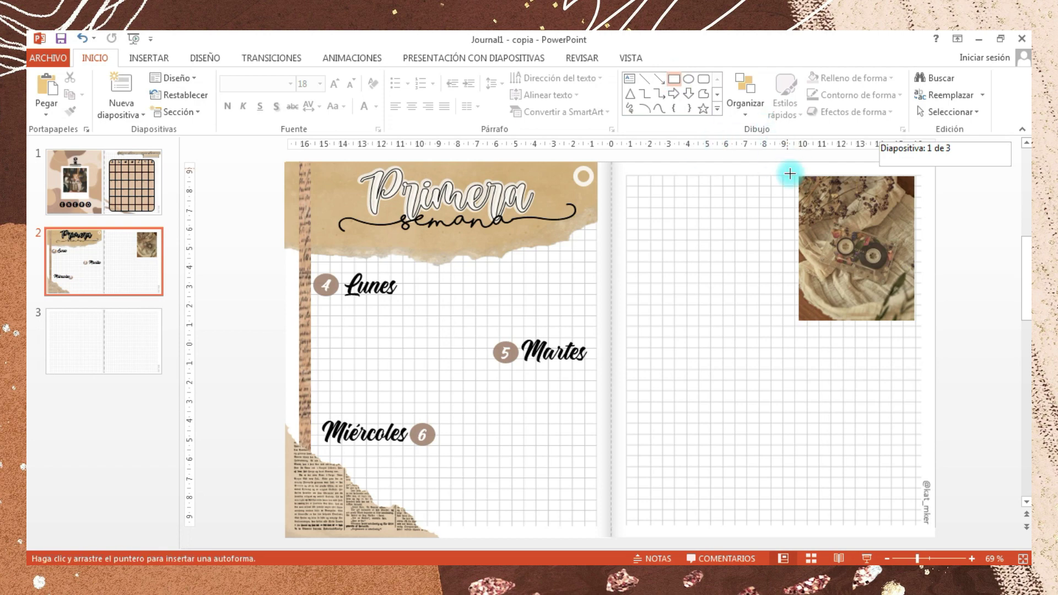
{"action": "left_click_drag", "start_coordinate": [806, 185], "coordinate": [909, 312]}
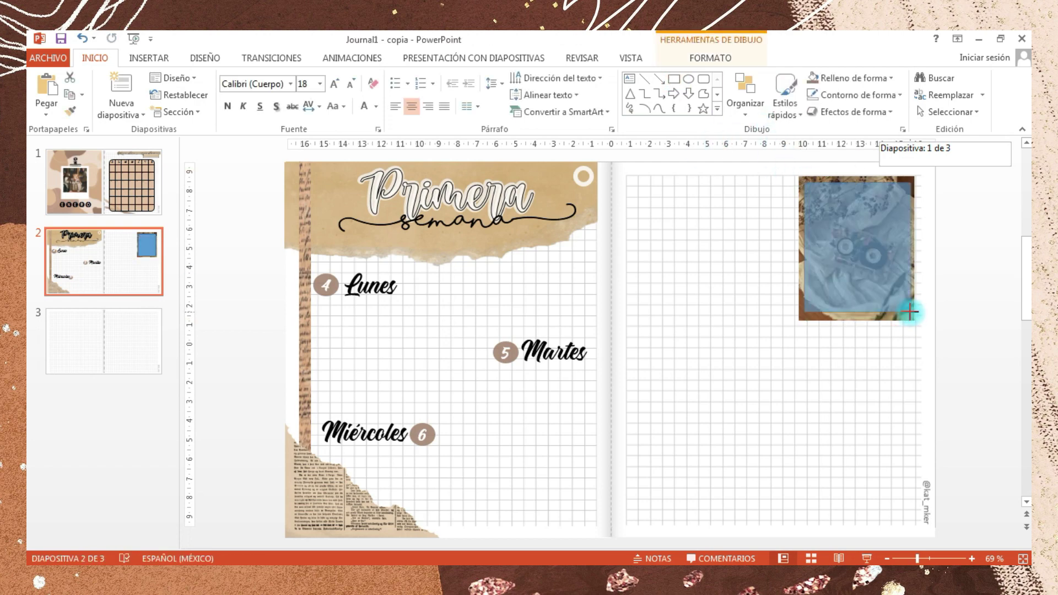
{"action": "right_click", "coordinate": [890, 291]}
{"action": "left_click", "coordinate": [826, 255]}
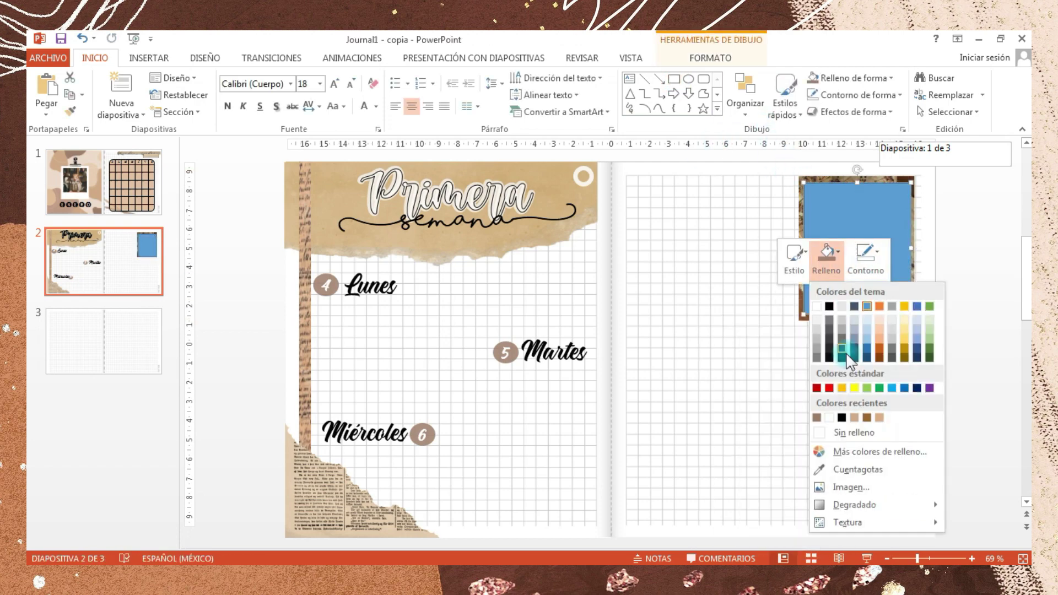
{"action": "left_click", "coordinate": [859, 432]}
{"action": "left_click", "coordinate": [865, 256]}
{"action": "left_click", "coordinate": [864, 306]}
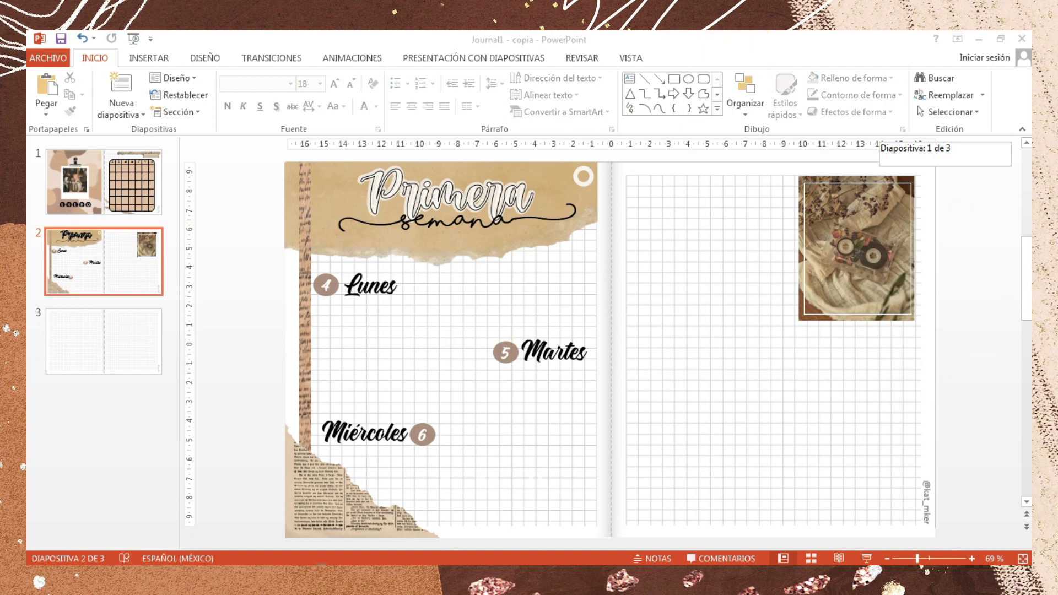
Check the Primera semana spread, then go to the blank third slide.
{"action": "scroll", "coordinate": [1021, 201], "scroll_direction": "down", "scroll_amount": 3}
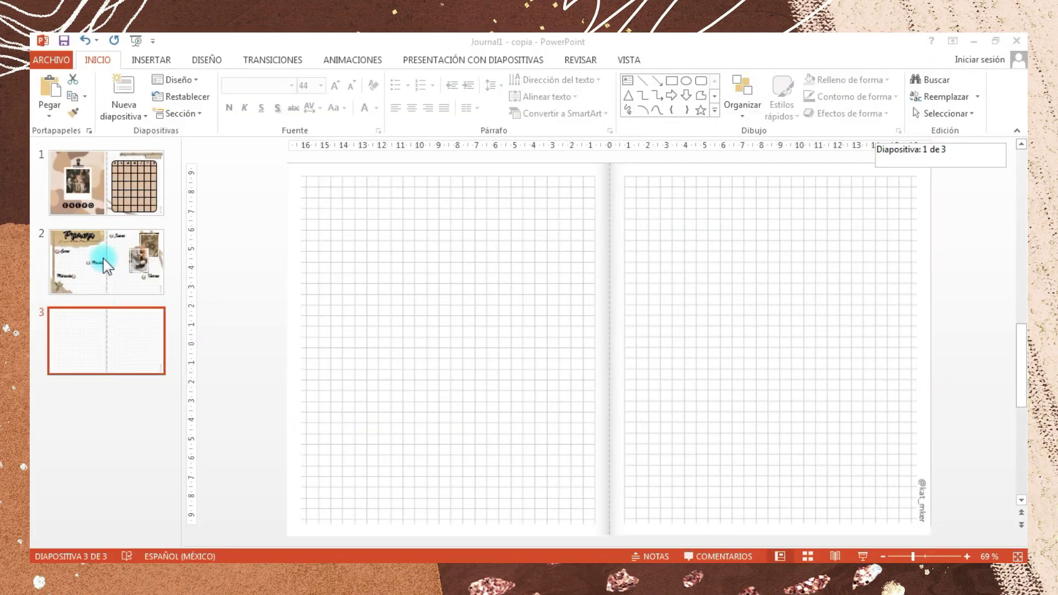
{"action": "left_click", "coordinate": [130, 258]}
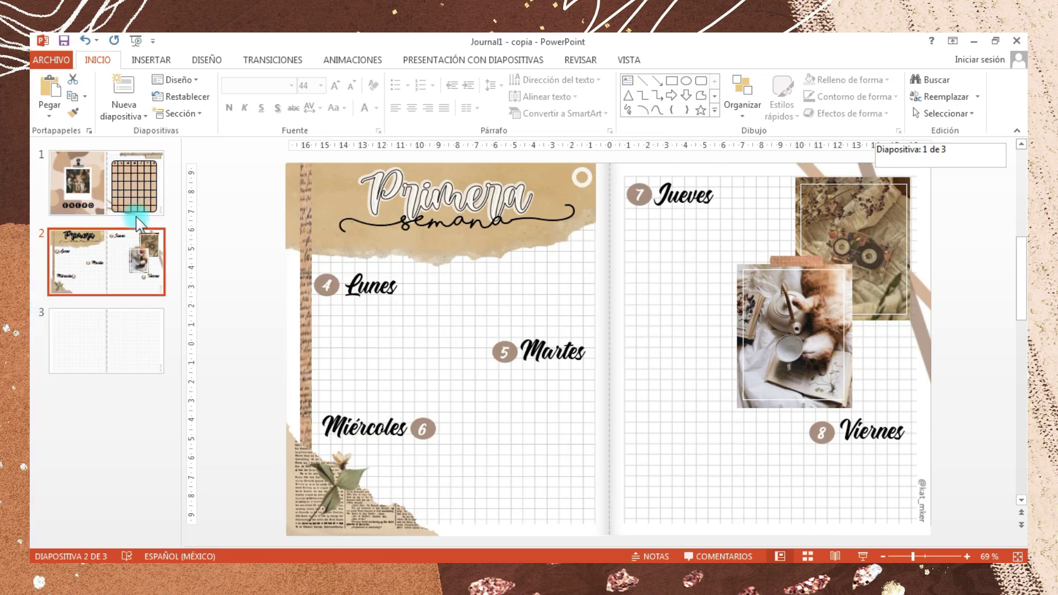
{"action": "left_click", "coordinate": [74, 328]}
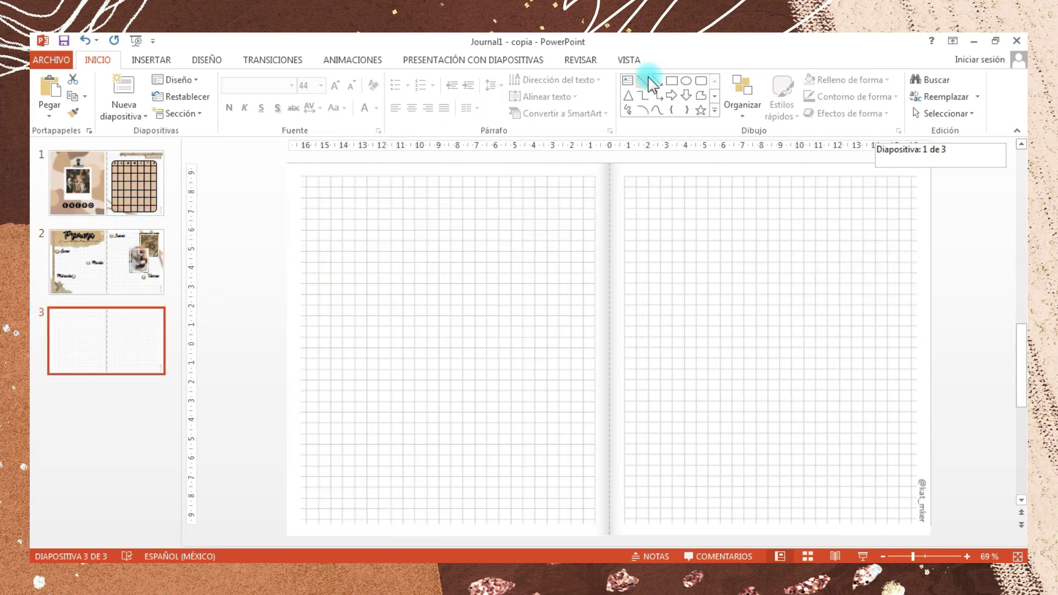
Add a 'Playlist' title in Mefirah 80 pt centred across slide 3's top and paste a duplicate.
{"action": "left_click", "coordinate": [628, 81]}
{"action": "left_click_drag", "start_coordinate": [475, 197], "coordinate": [791, 272]}
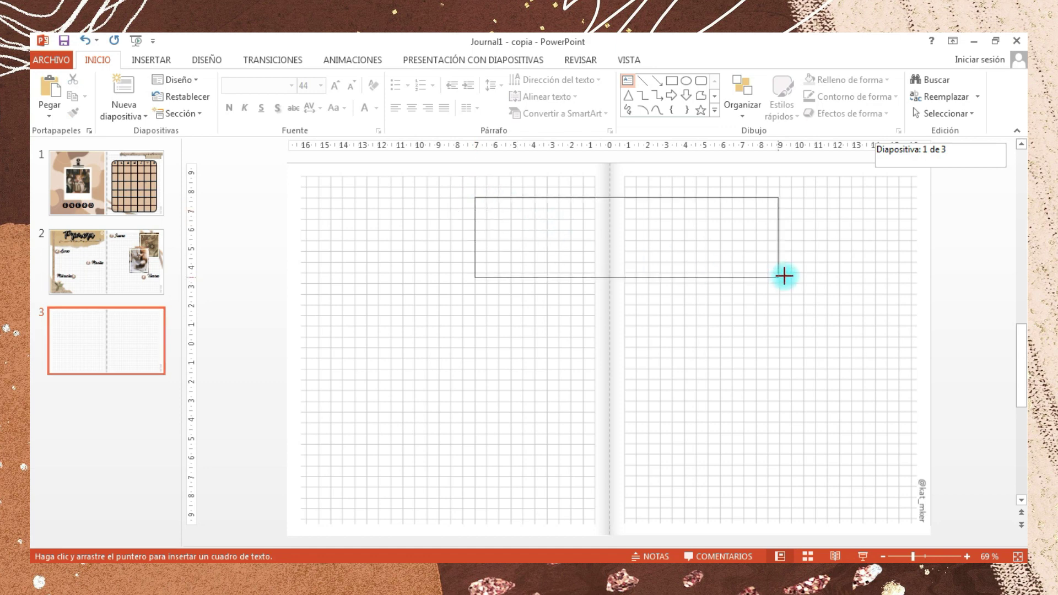
{"action": "type", "text": "Playlist"}
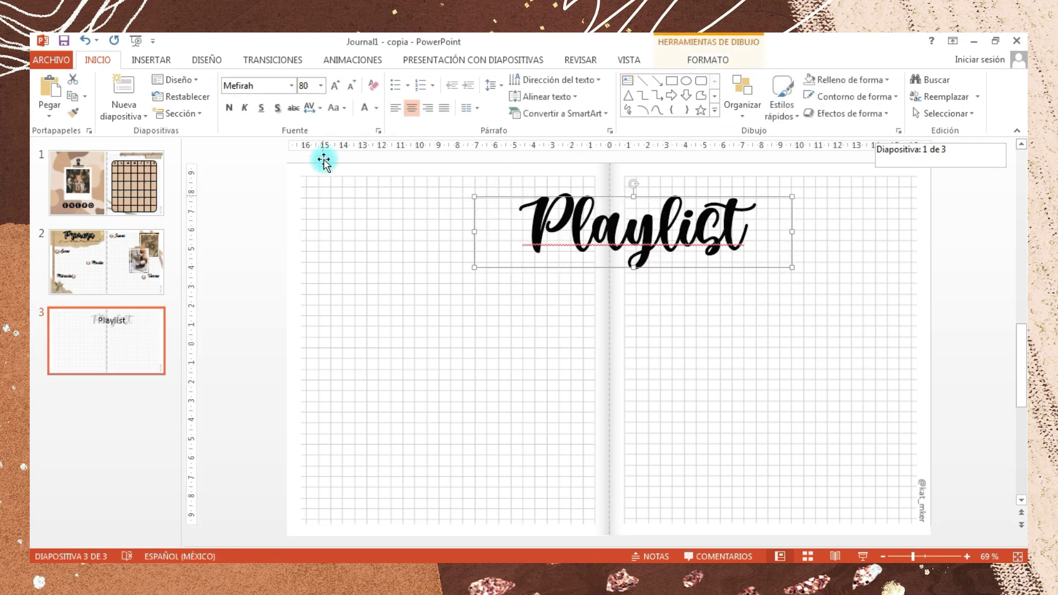
{"action": "left_click_drag", "start_coordinate": [627, 200], "coordinate": [611, 191]}
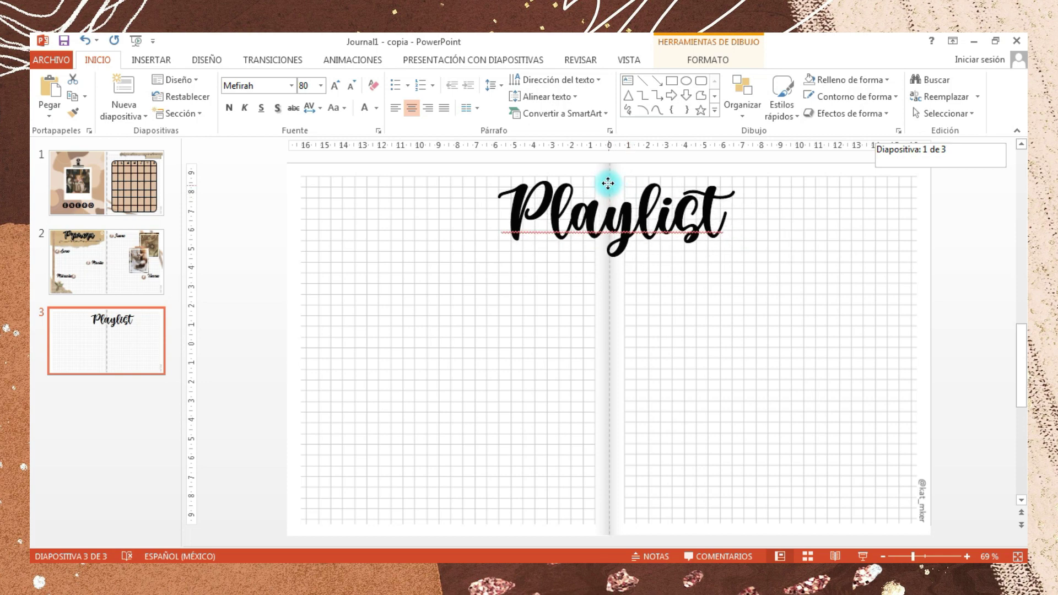
{"action": "key", "text": "ctrl+v"}
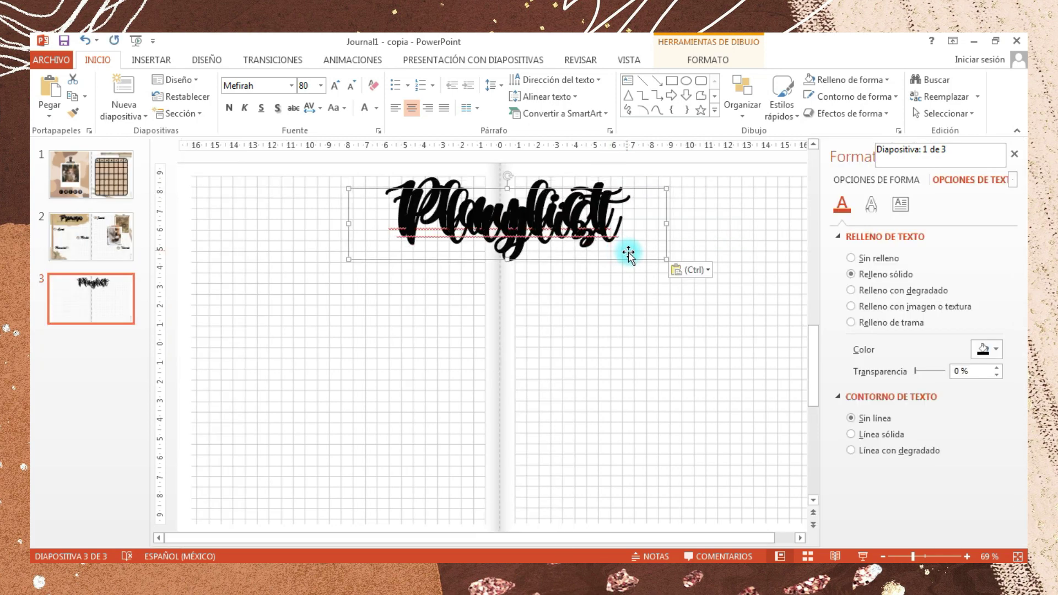
Move the copy below, then give the top Playlist title a brown gradient fill and solid outline.
{"action": "left_click_drag", "start_coordinate": [629, 258], "coordinate": [621, 354]}
{"action": "left_click", "coordinate": [600, 237]}
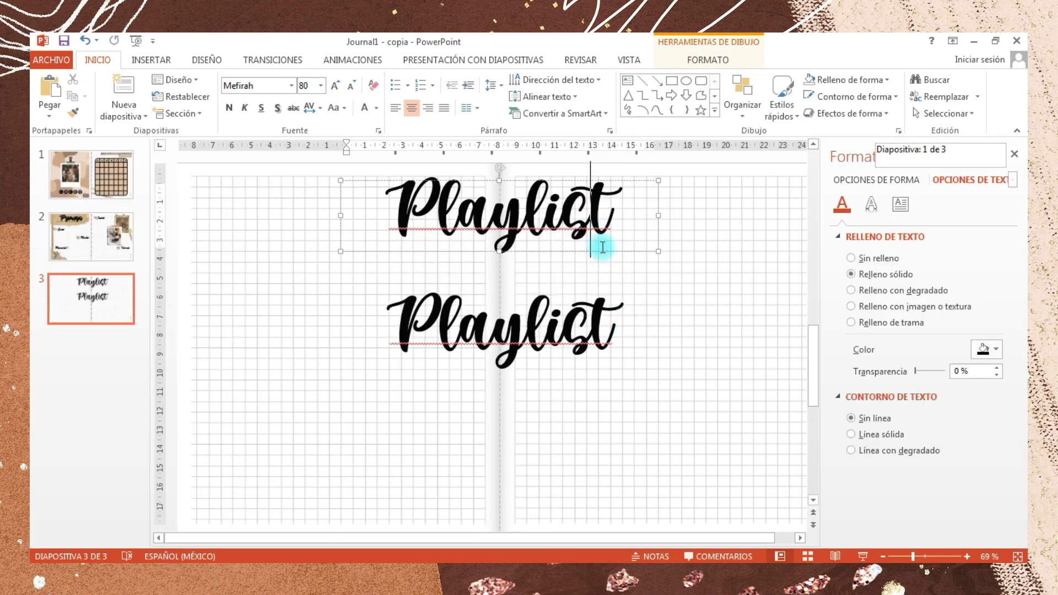
{"action": "left_click", "coordinate": [918, 296]}
{"action": "left_click", "coordinate": [985, 479]}
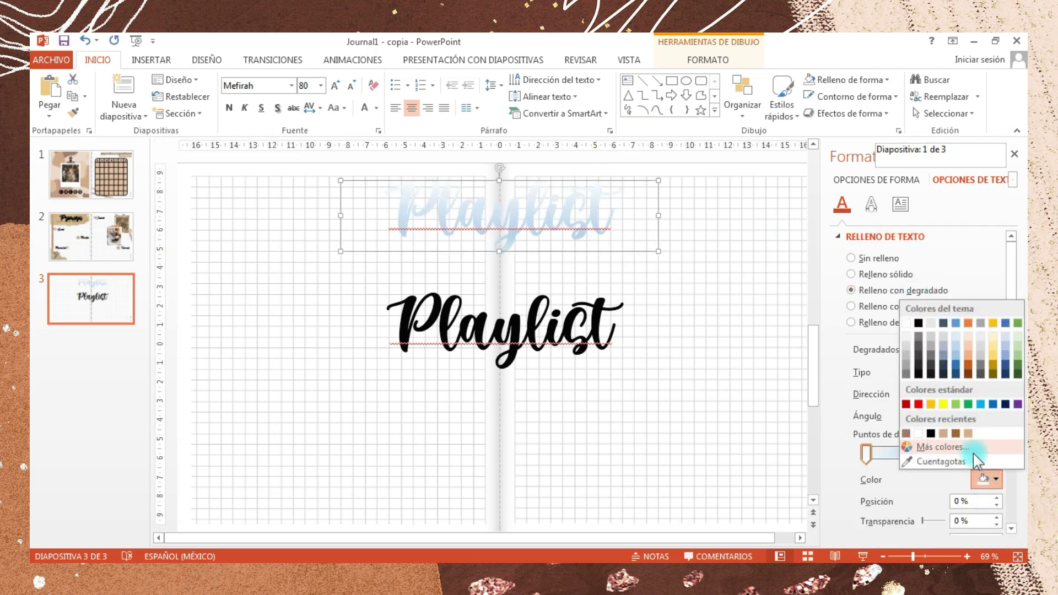
{"action": "left_click", "coordinate": [940, 433]}
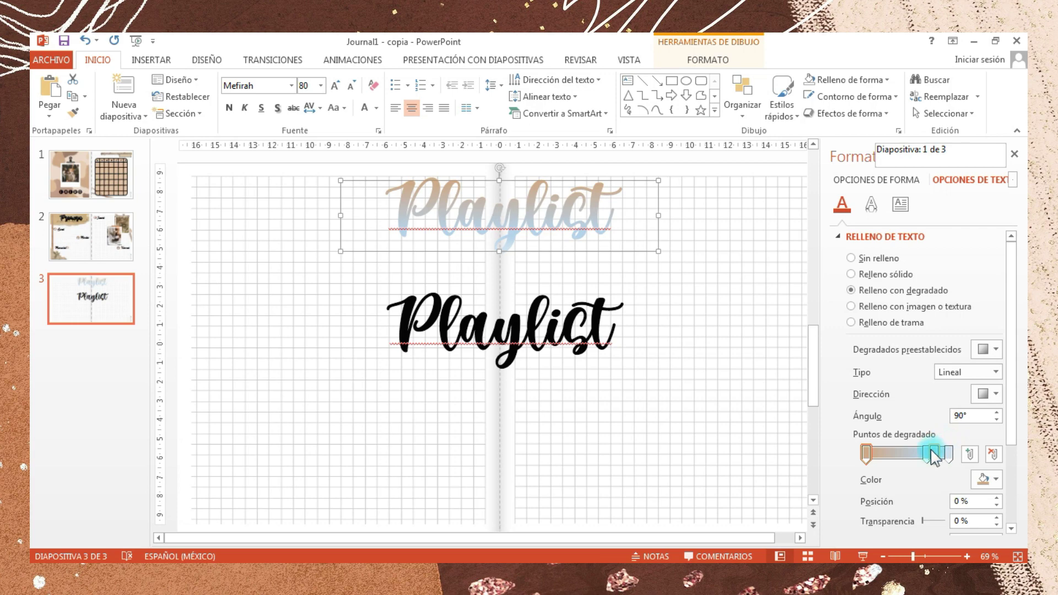
{"action": "left_click", "coordinate": [932, 453]}
{"action": "left_click", "coordinate": [985, 478]}
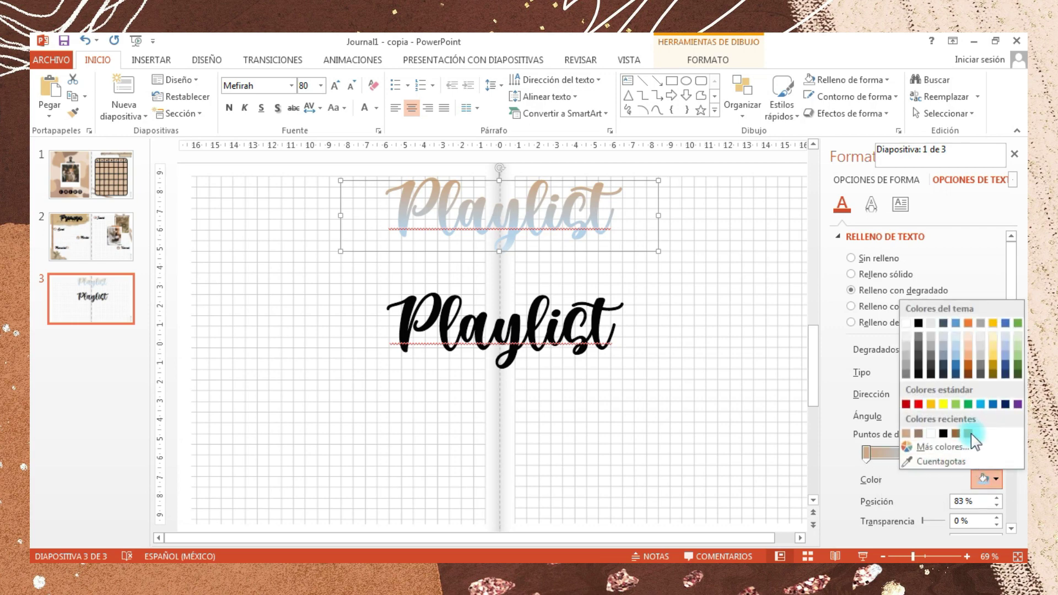
{"action": "left_click", "coordinate": [957, 434]}
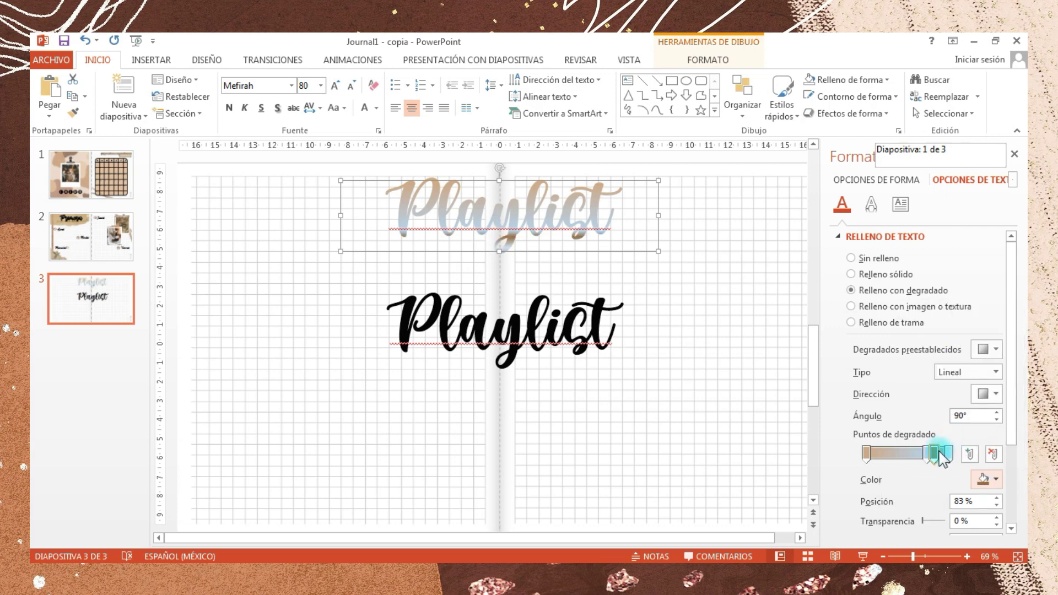
{"action": "scroll", "coordinate": [961, 418], "scroll_direction": "down", "scroll_amount": 3}
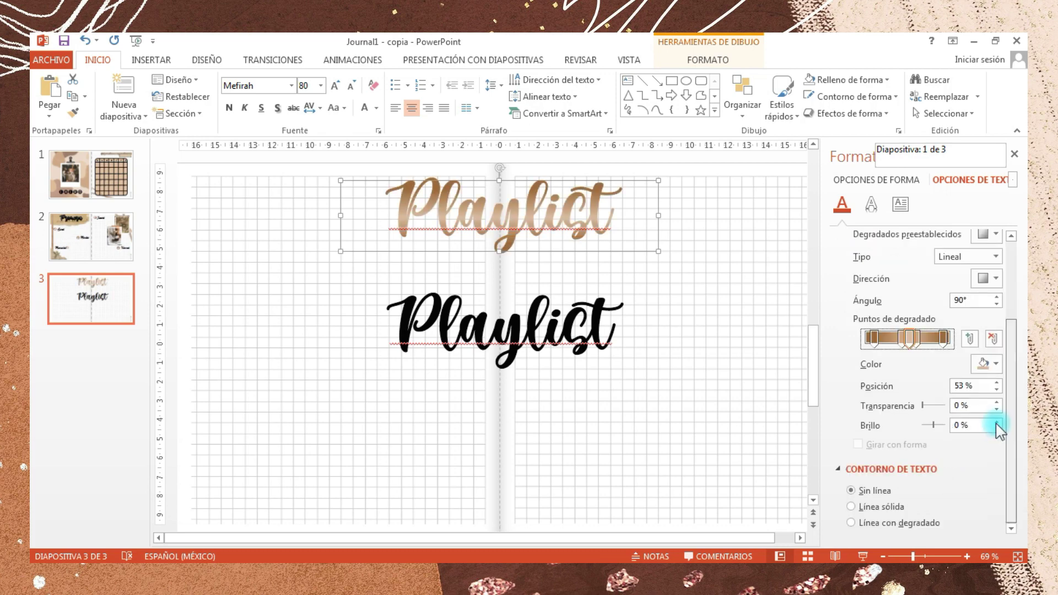
{"action": "left_click", "coordinate": [896, 506]}
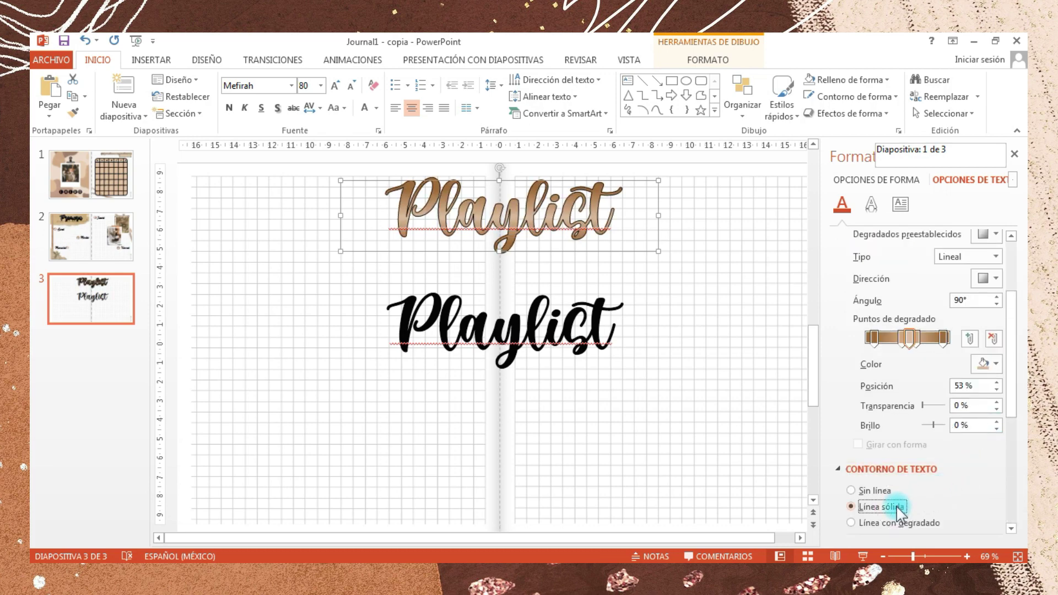
{"action": "left_click_drag", "start_coordinate": [1009, 402], "coordinate": [1012, 440]}
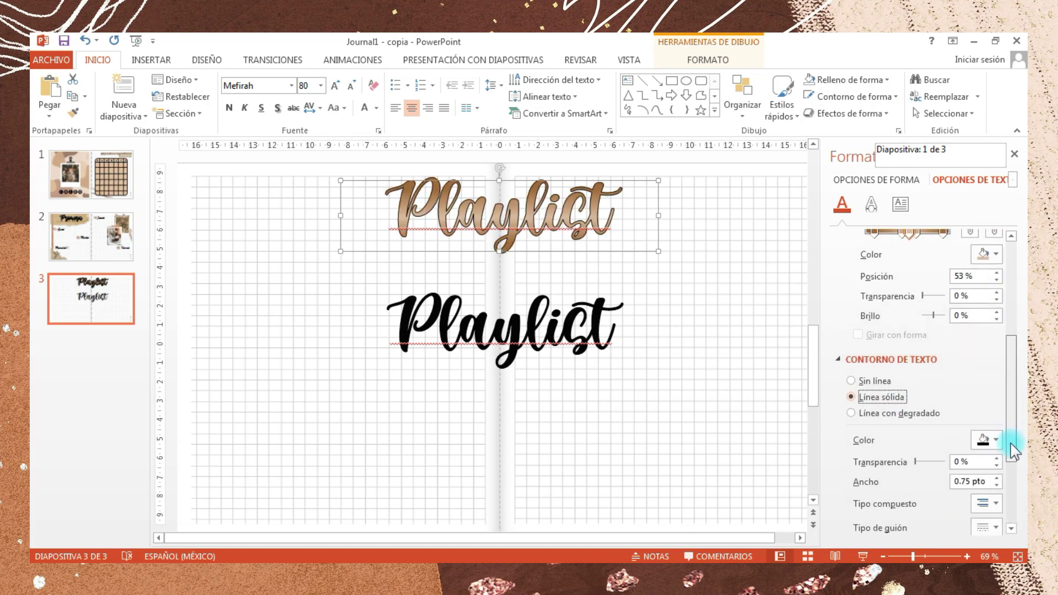
Make the lower Playlist copy outline-only with no fill and a solid line.
{"action": "left_click", "coordinate": [1014, 153]}
{"action": "right_click", "coordinate": [688, 295]}
{"action": "left_click", "coordinate": [749, 544]}
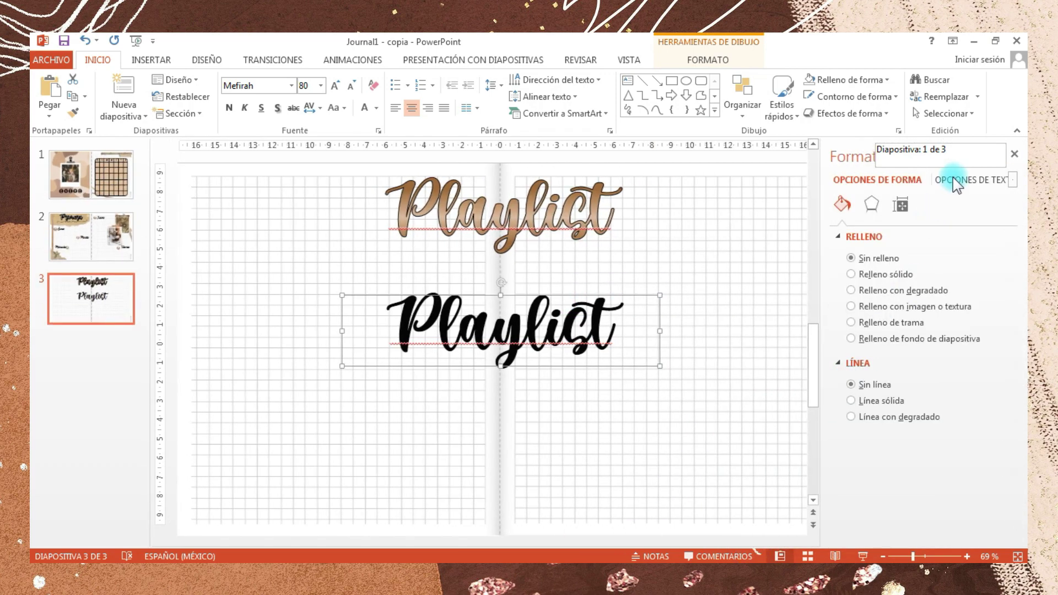
{"action": "left_click", "coordinate": [954, 177]}
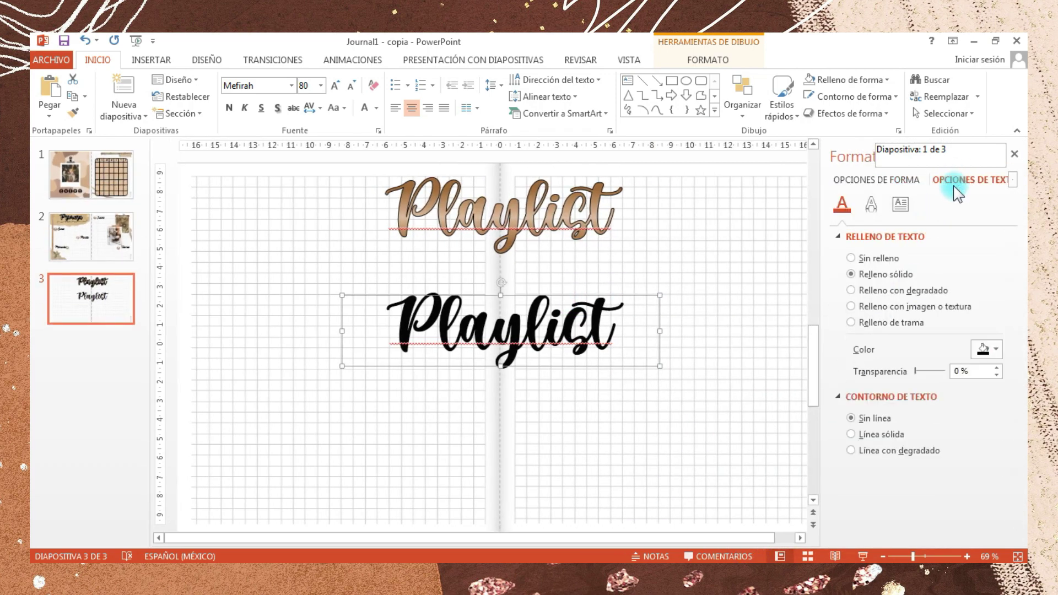
{"action": "left_click", "coordinate": [881, 258]}
{"action": "left_click", "coordinate": [897, 384]}
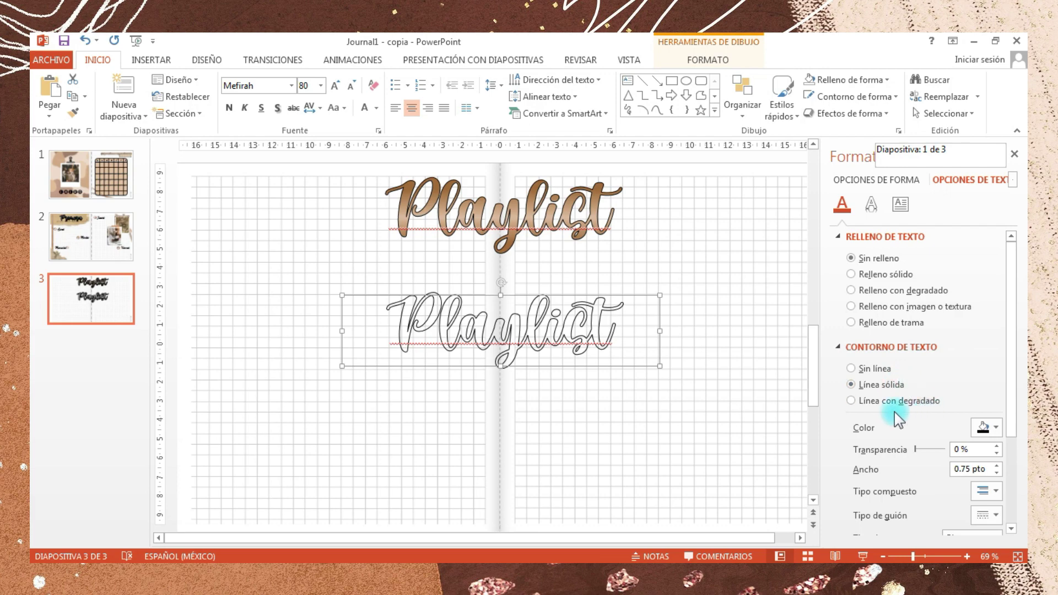
{"action": "left_click", "coordinate": [591, 231]}
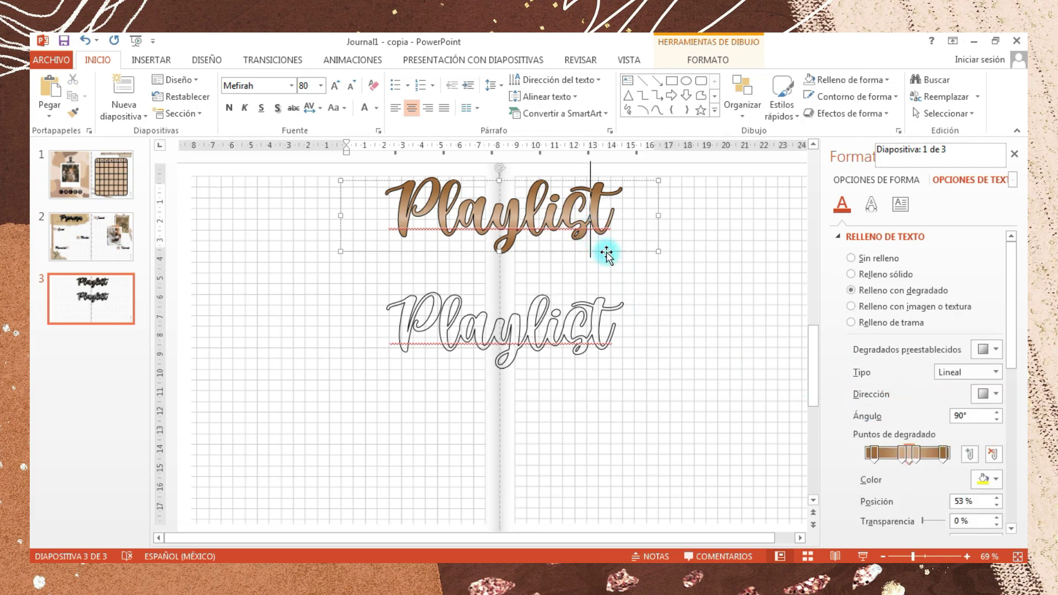
Draw a thin arc stroke over the letter P of the Playlist title.
{"action": "left_click_drag", "start_coordinate": [1010, 344], "coordinate": [1008, 391]}
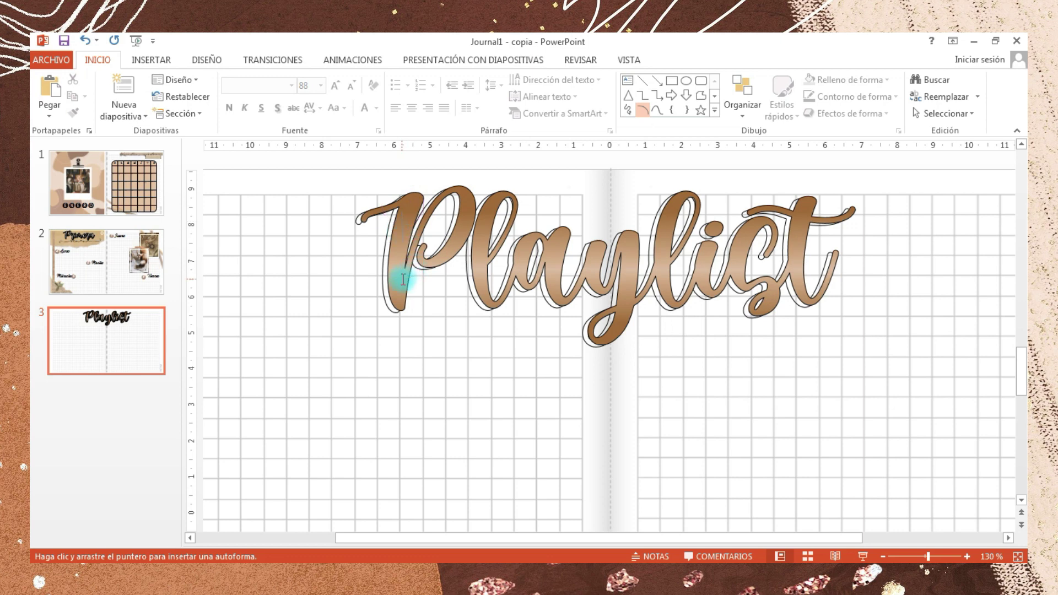
{"action": "left_click_drag", "start_coordinate": [403, 280], "coordinate": [400, 204]}
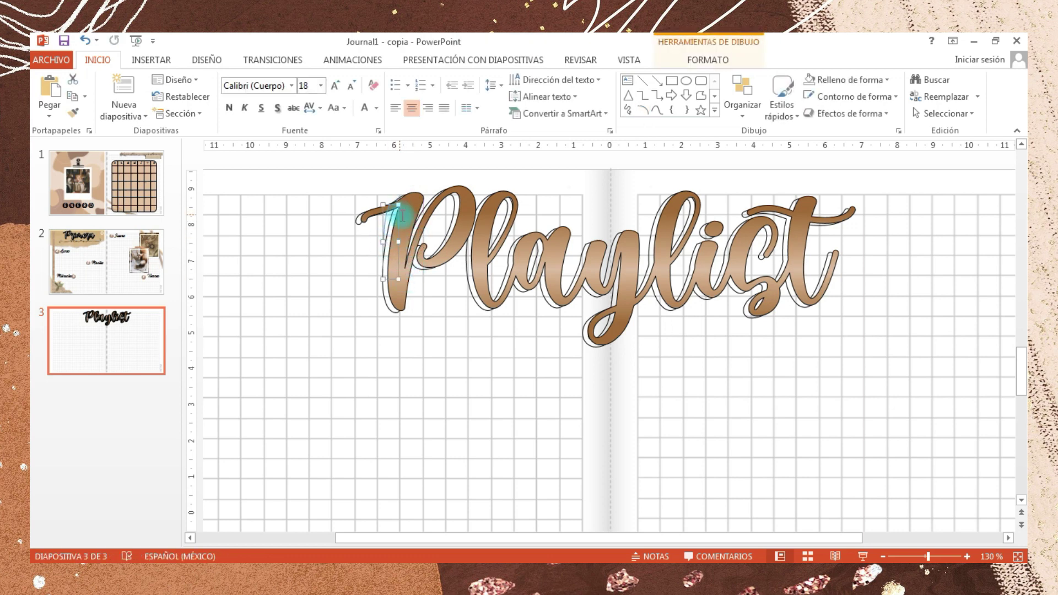
{"action": "key", "text": "Escape"}
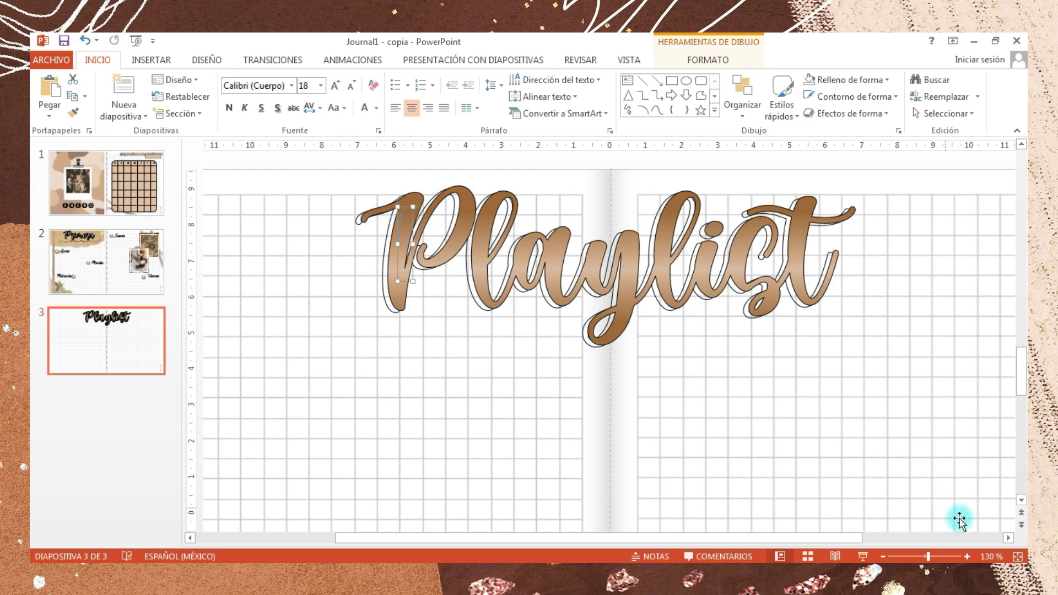
{"action": "left_click", "coordinate": [967, 556]}
{"action": "left_click", "coordinate": [967, 556]}
{"action": "left_click", "coordinate": [967, 556]}
{"action": "left_click", "coordinate": [967, 557]}
{"action": "left_click", "coordinate": [967, 556]}
{"action": "left_click", "coordinate": [967, 556]}
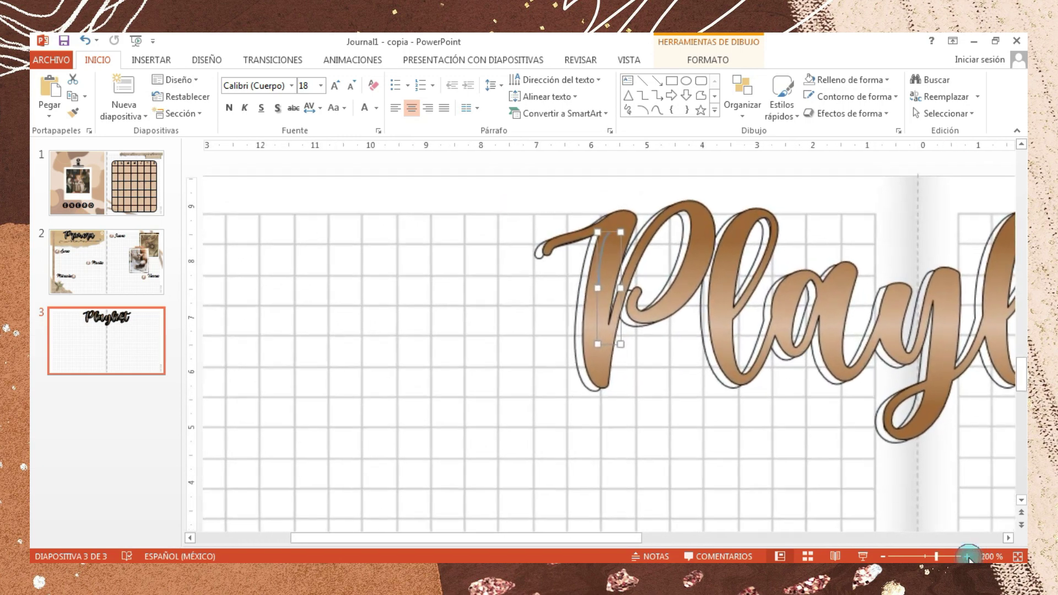
{"action": "left_click", "coordinate": [967, 557]}
{"action": "left_click", "coordinate": [967, 557]}
{"action": "left_click", "coordinate": [967, 556]}
{"action": "left_click", "coordinate": [966, 556]}
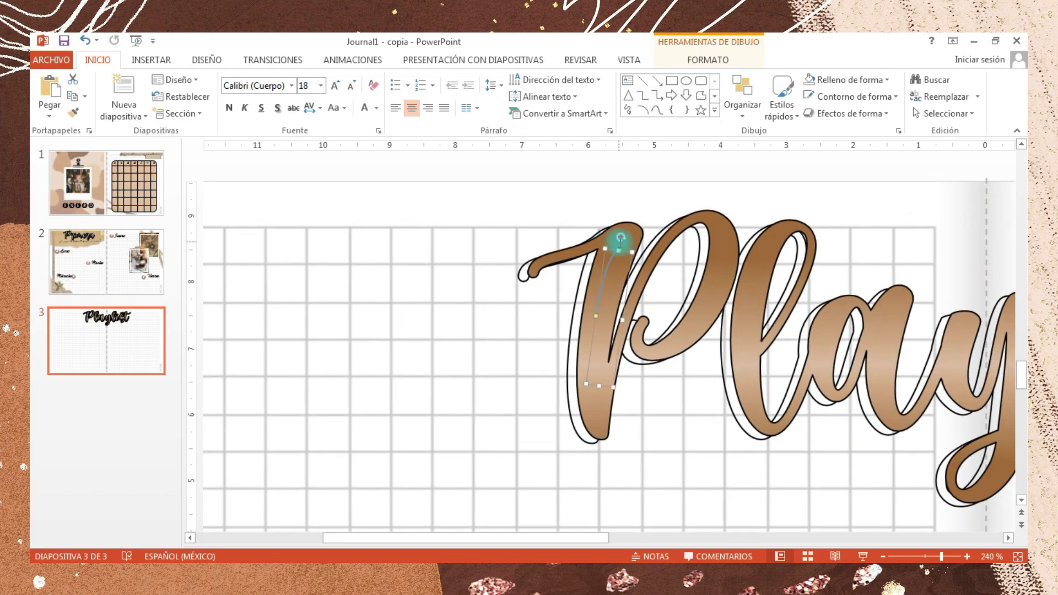
Give the arc a white outline and increase its weight from 1 pt to thicker.
{"action": "right_click", "coordinate": [623, 255]}
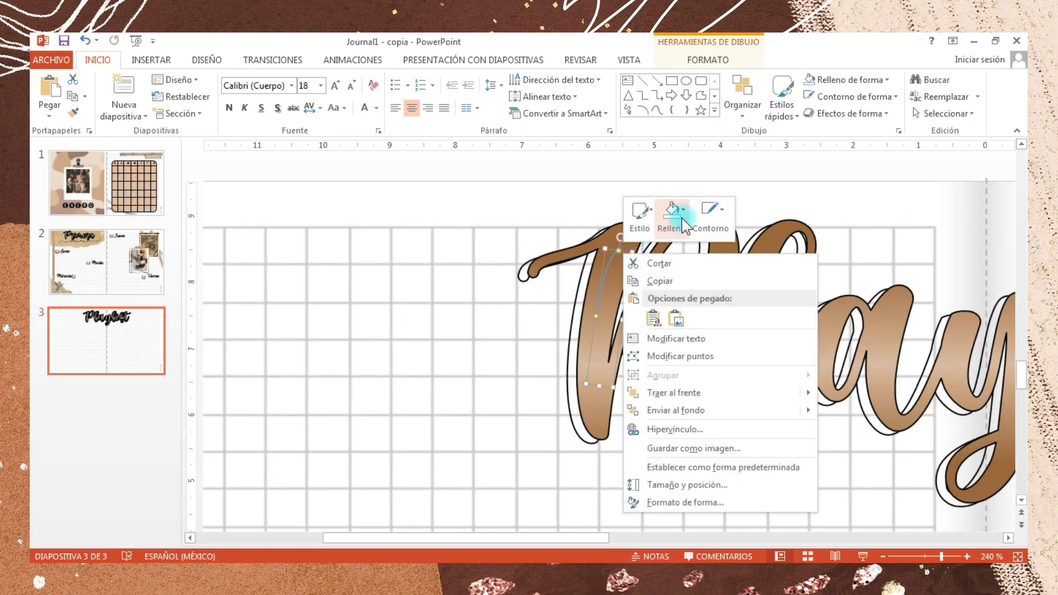
{"action": "left_click", "coordinate": [706, 223]}
{"action": "left_click", "coordinate": [697, 264]}
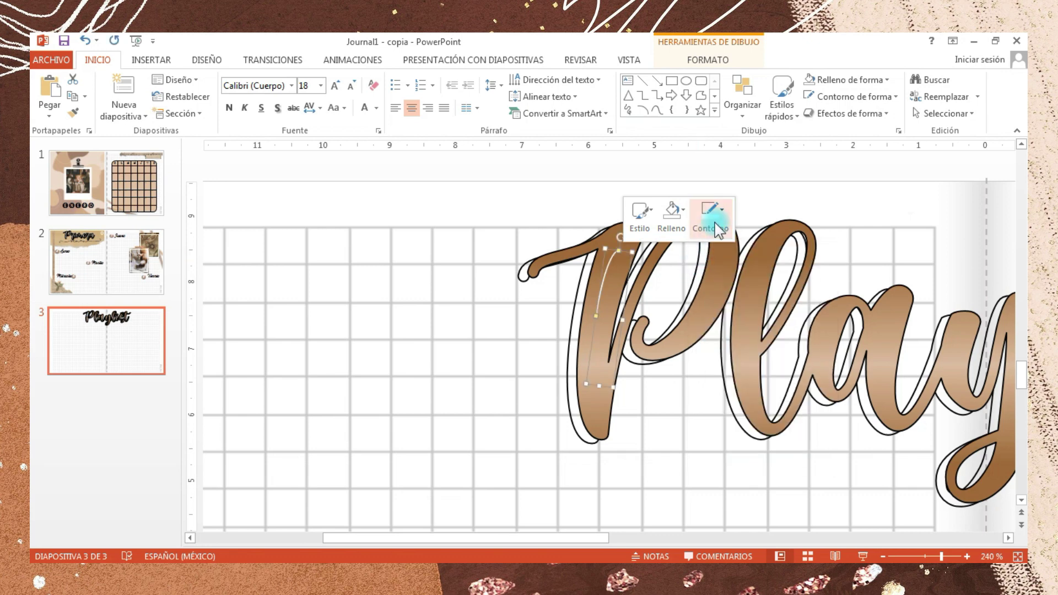
{"action": "left_click", "coordinate": [709, 212]}
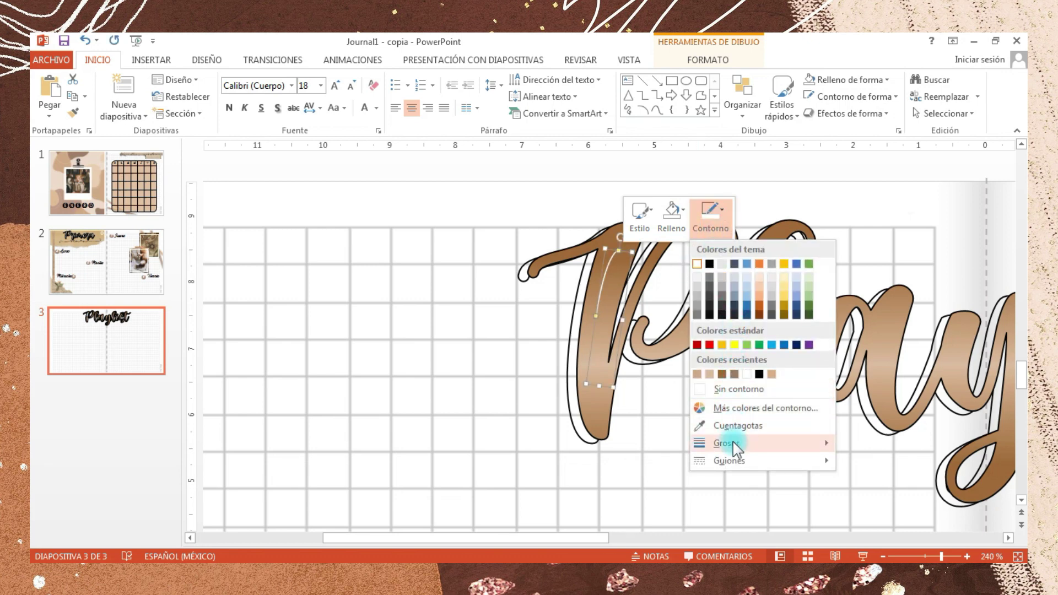
{"action": "mouse_move", "coordinate": [727, 443]}
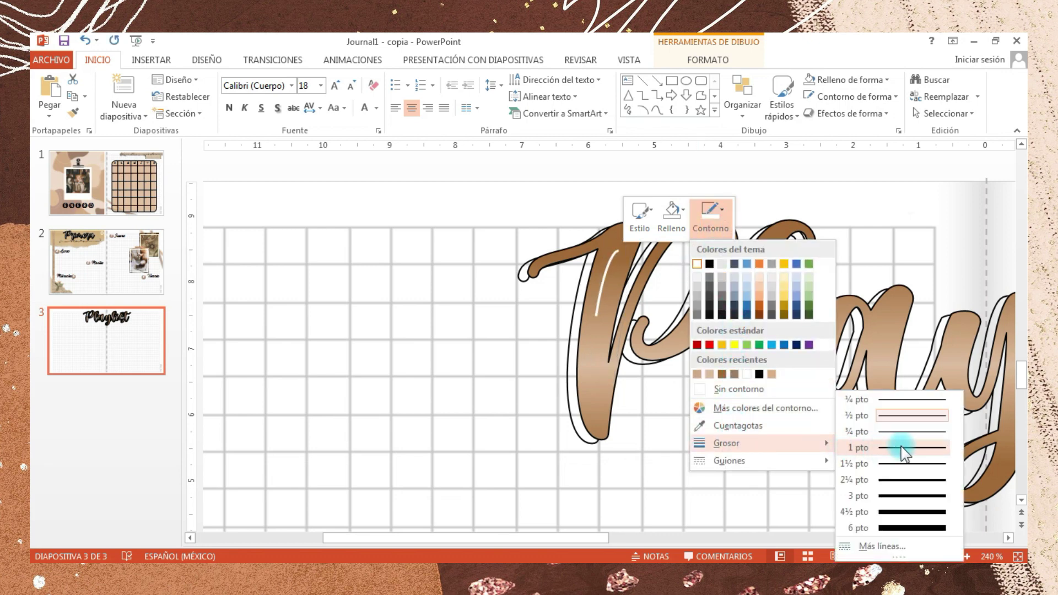
{"action": "left_click", "coordinate": [904, 454]}
{"action": "left_click", "coordinate": [709, 236]}
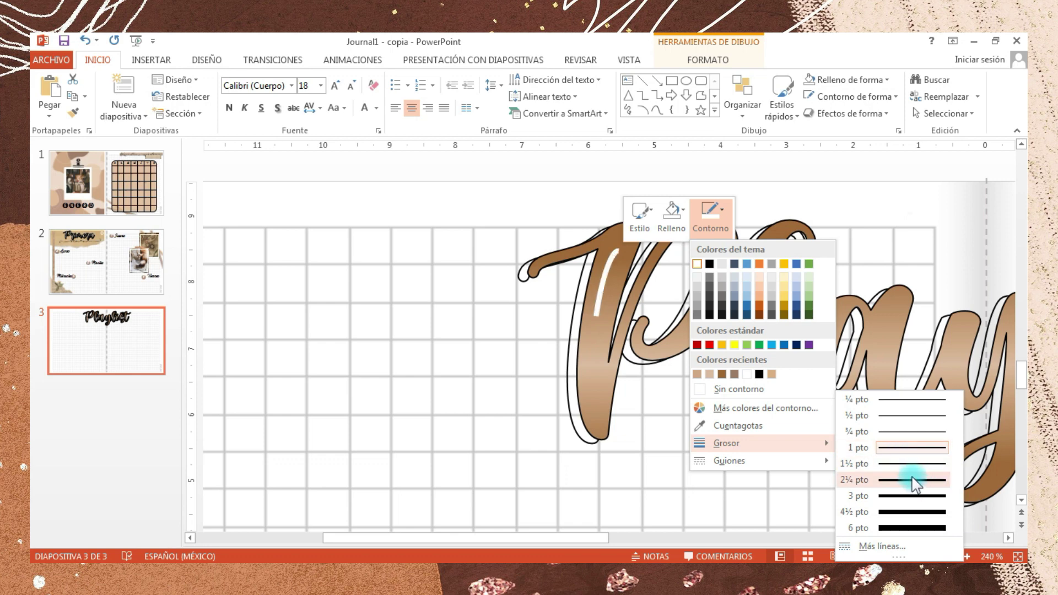
{"action": "left_click", "coordinate": [897, 463]}
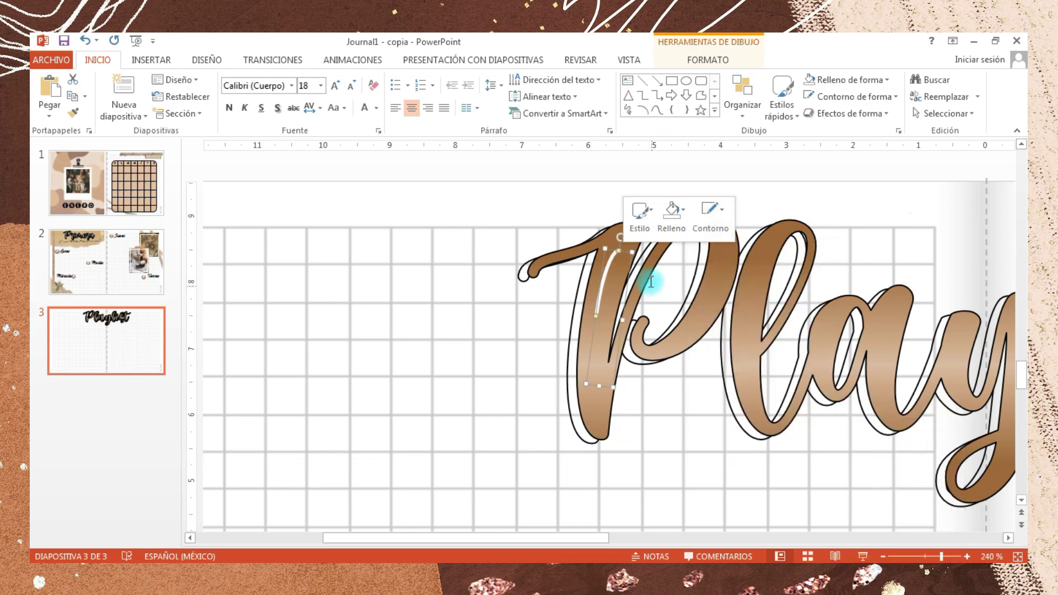
{"action": "key", "text": "Escape"}
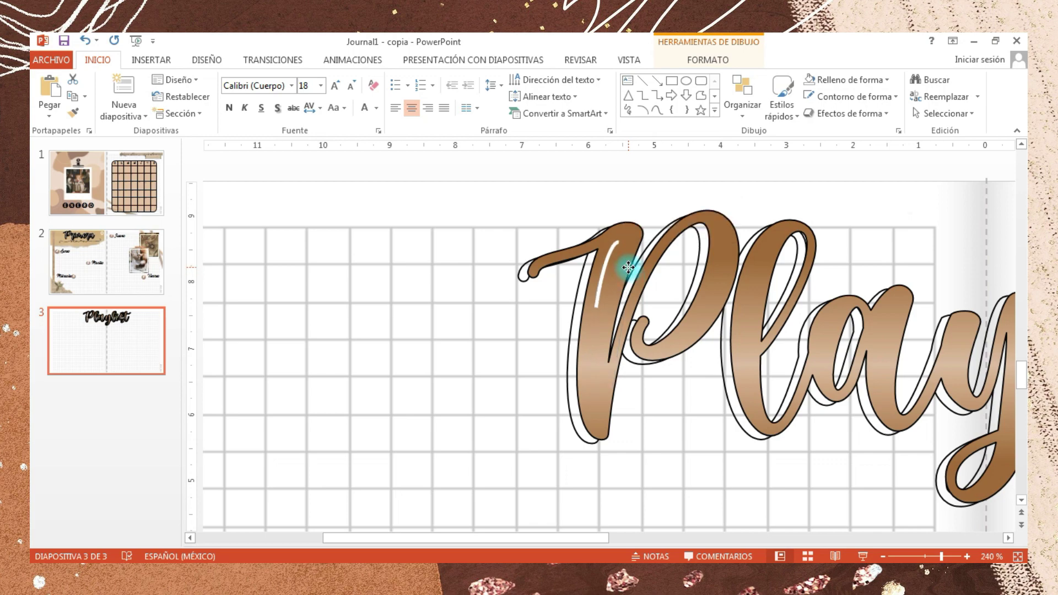
{"action": "left_click", "coordinate": [625, 275]}
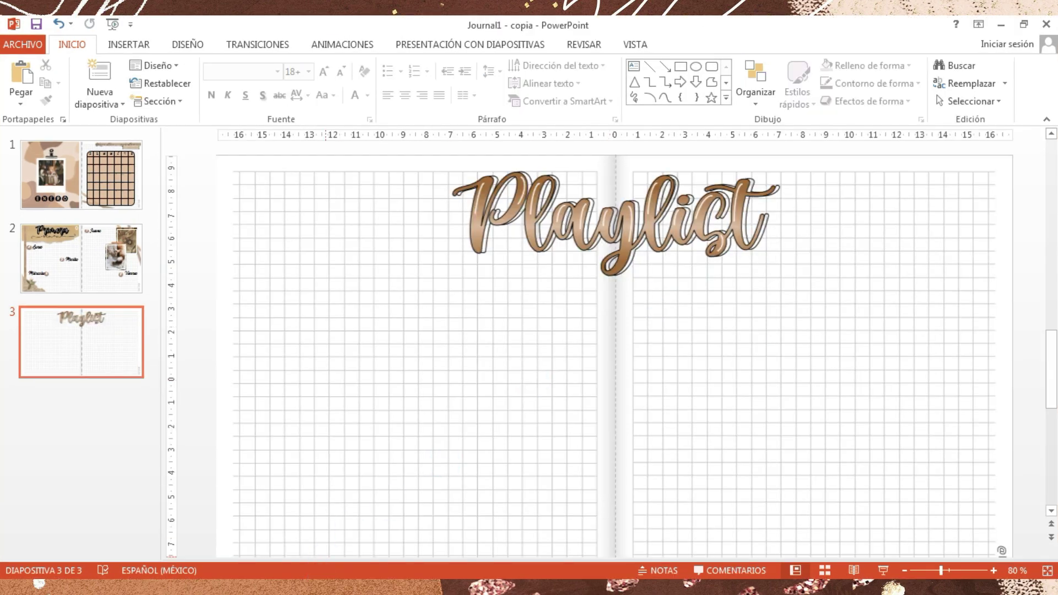
{"action": "key", "text": "alt+Tab"}
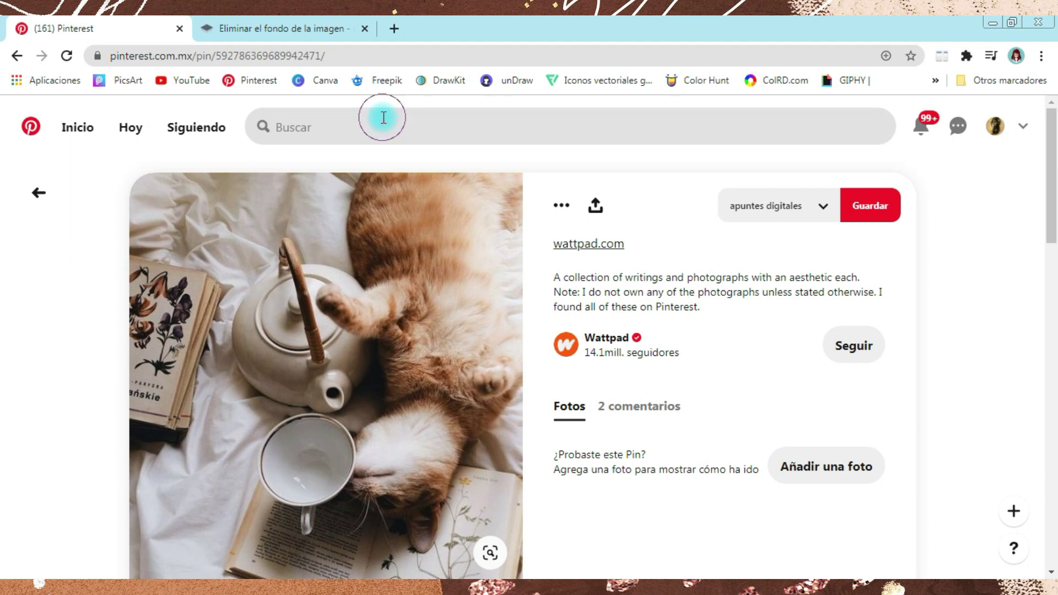
Search Pinterest for 'spotify music' and scroll through the Spotify playlist pins.
{"action": "left_click", "coordinate": [384, 117]}
{"action": "type", "text": "spoti"}
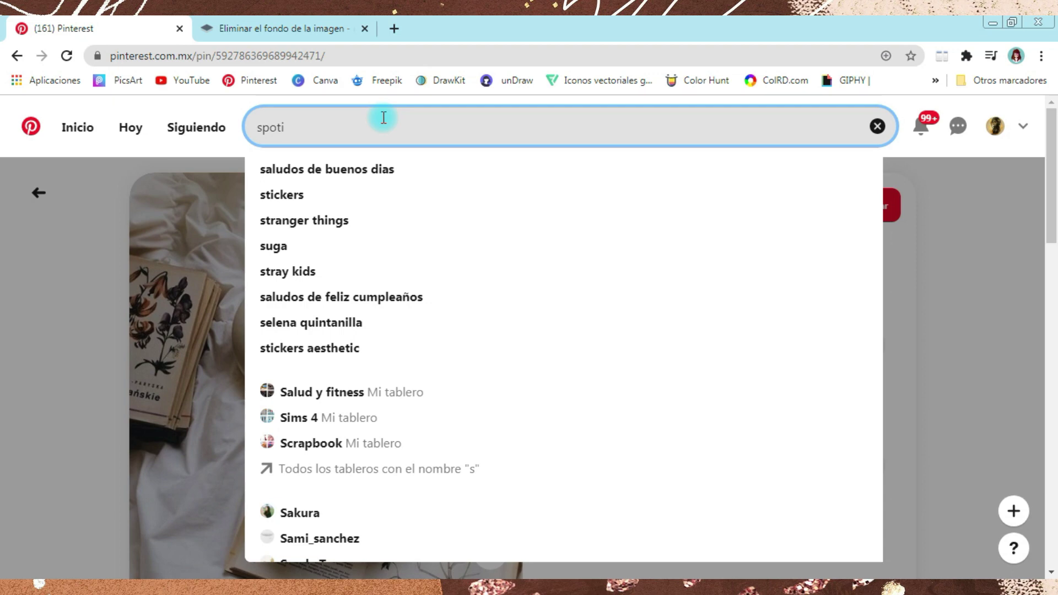
{"action": "type", "text": "fy "}
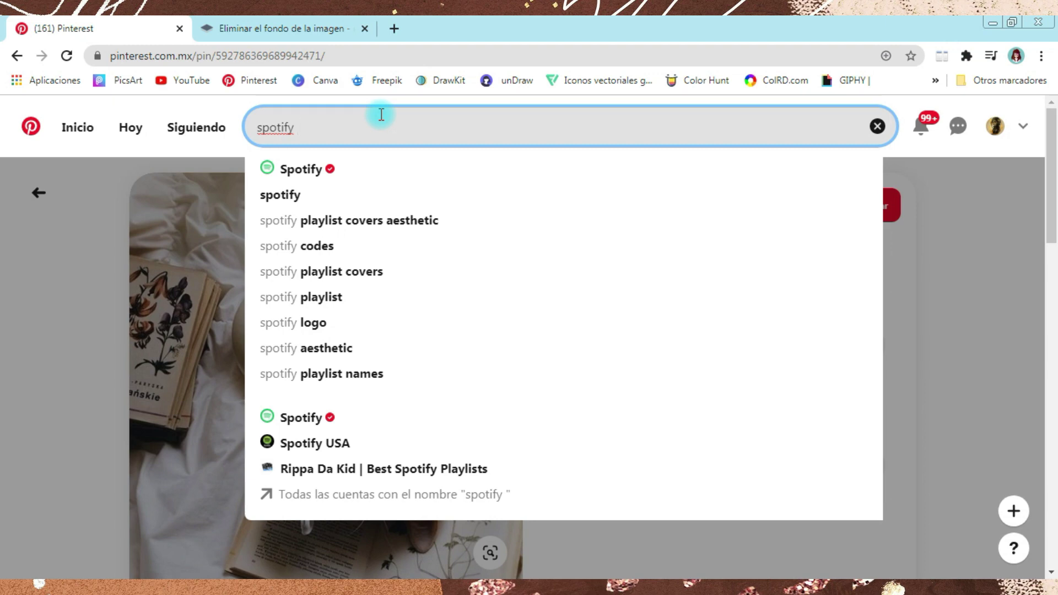
{"action": "type", "text": "m"}
{"action": "type", "text": "usic"}
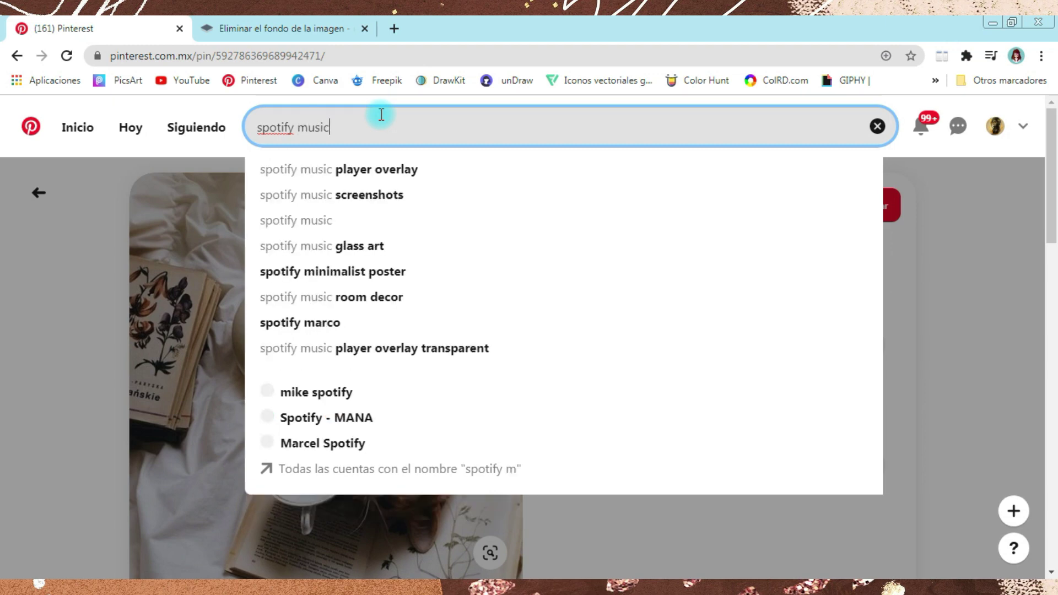
{"action": "key", "text": "Return"}
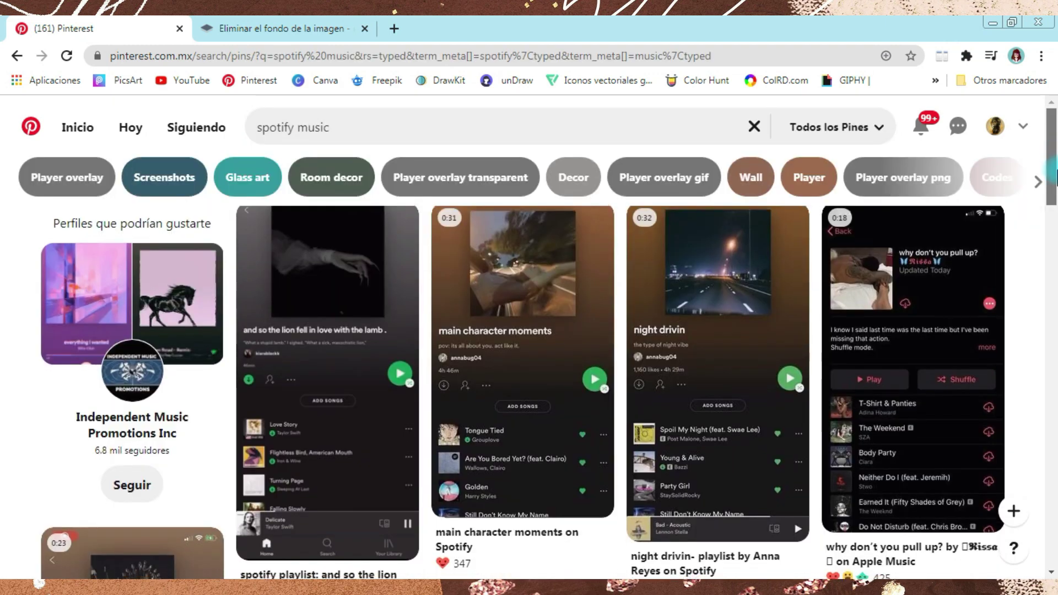
{"action": "scroll", "coordinate": [1052, 225], "scroll_direction": "down", "scroll_amount": 2}
{"action": "scroll", "coordinate": [1052, 224], "scroll_direction": "down", "scroll_amount": 3}
{"action": "left_click_drag", "start_coordinate": [1051, 225], "coordinate": [1046, 240]}
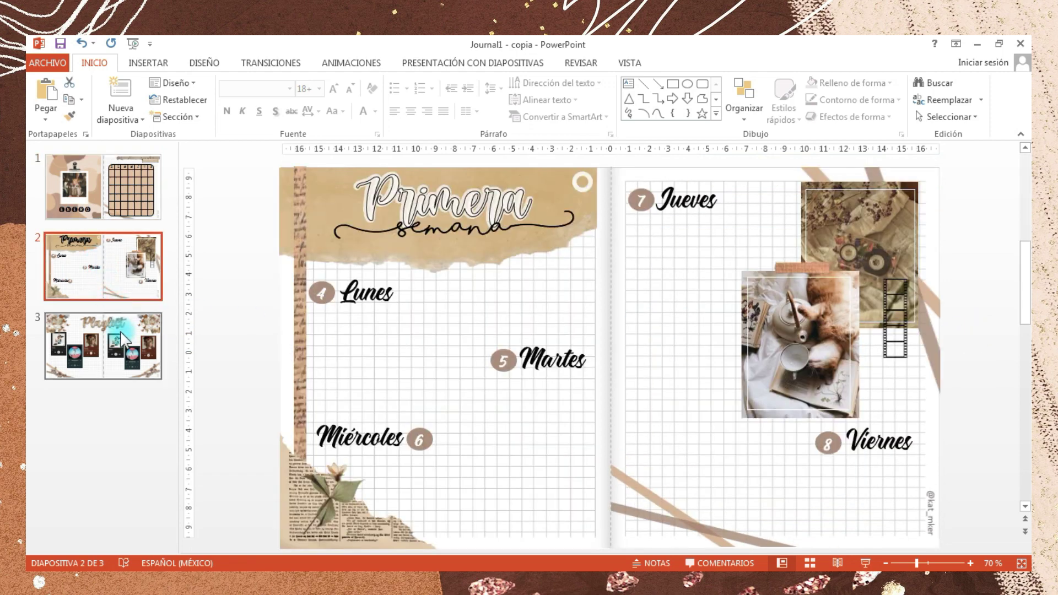
Review the Playlist slide and save the presentation as Journal1 - copia.pptx.
{"action": "left_click", "coordinate": [123, 345]}
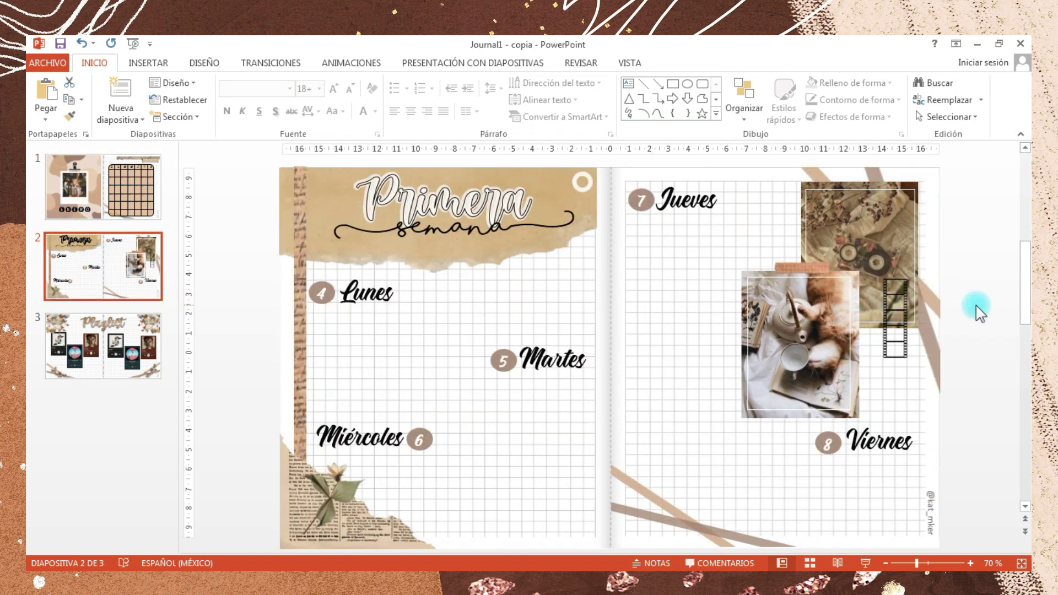
{"action": "key", "text": "ctrl+g"}
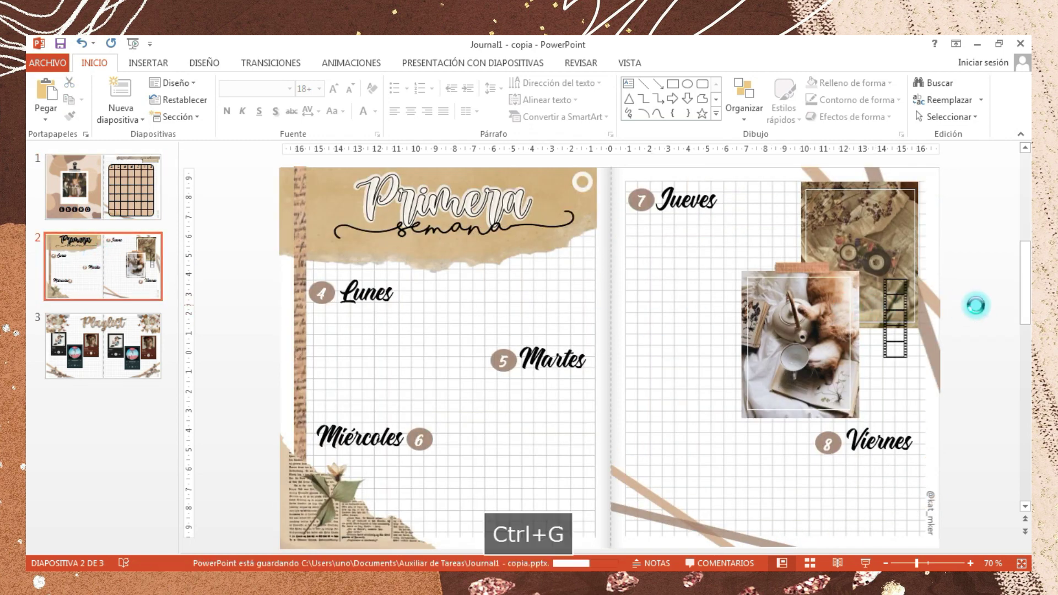